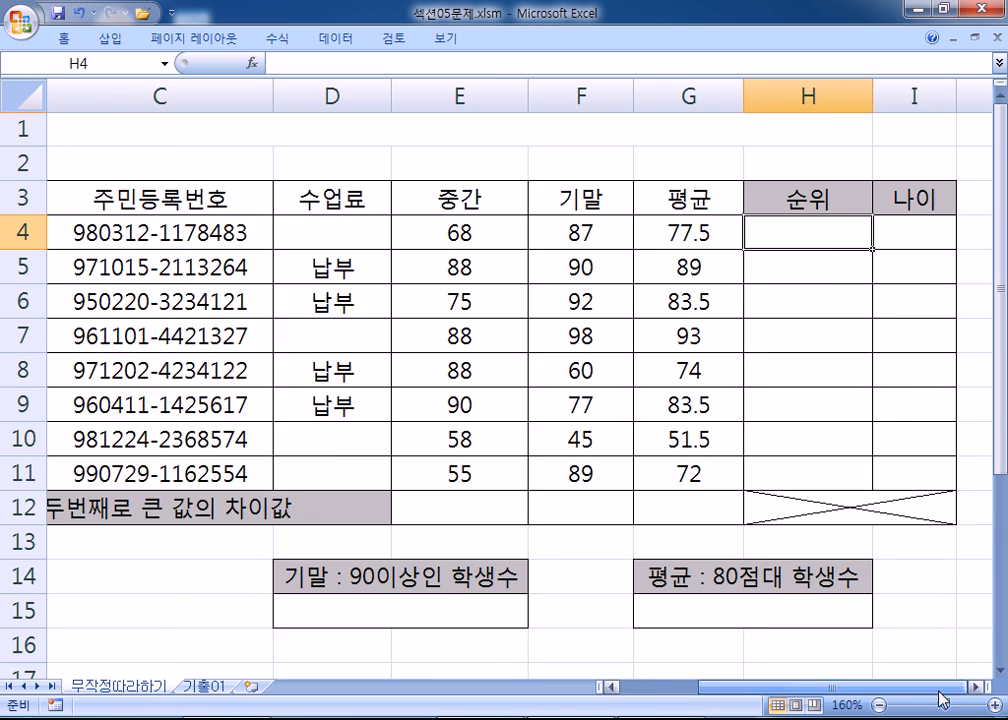
- Start a RANK formula in H4 with G4 as the number to rank
left_click(974, 687)
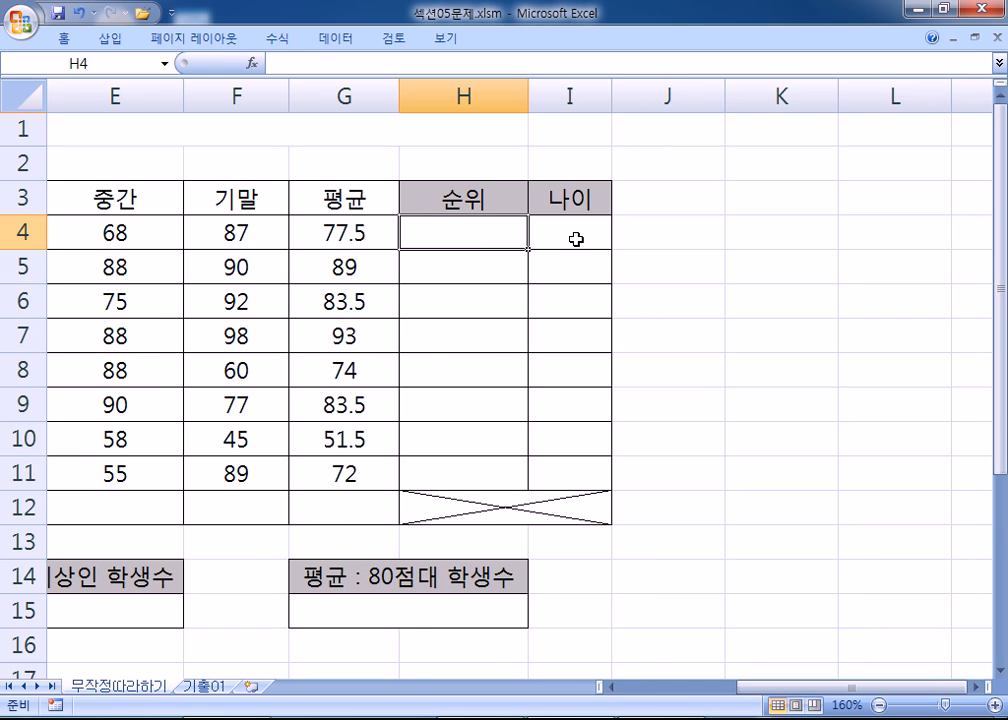
type("=RANK(")
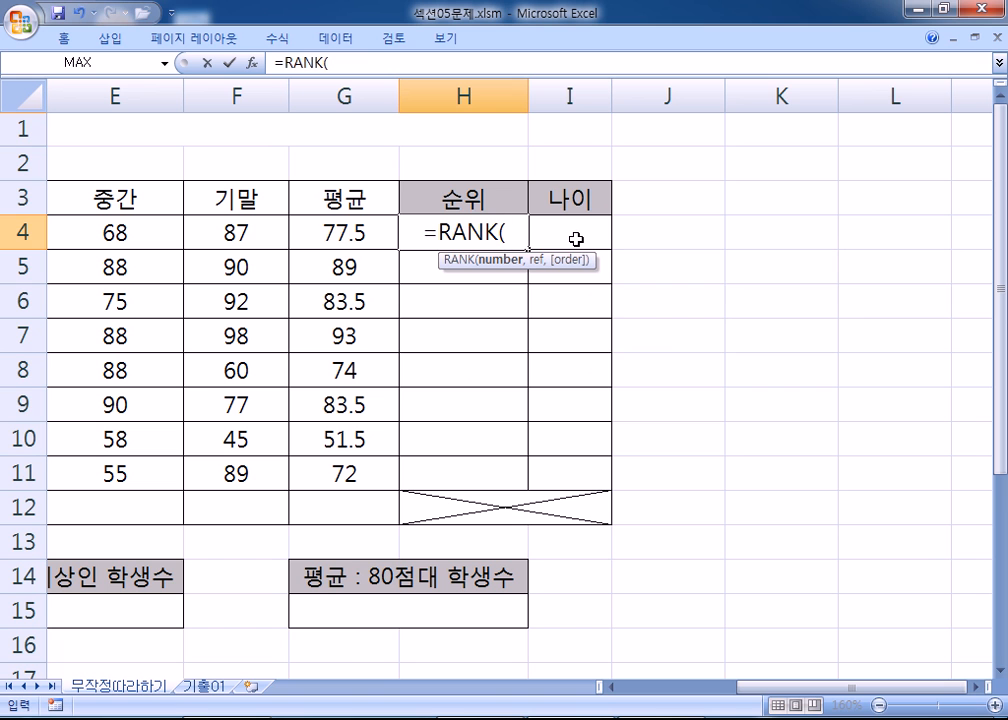
left_click(337, 232)
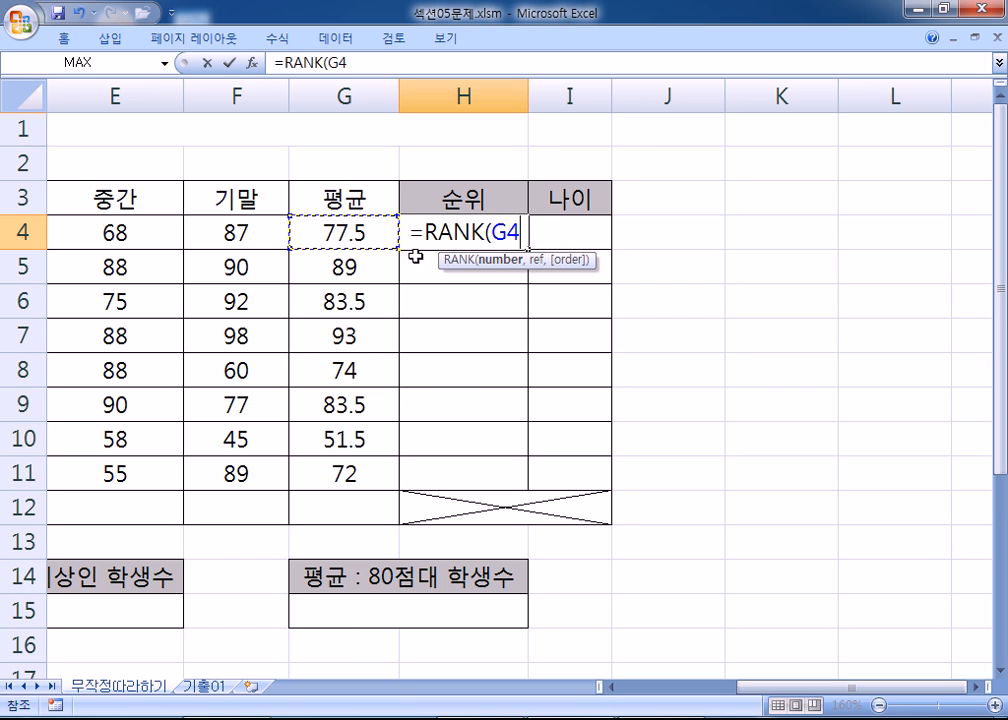
type("M")
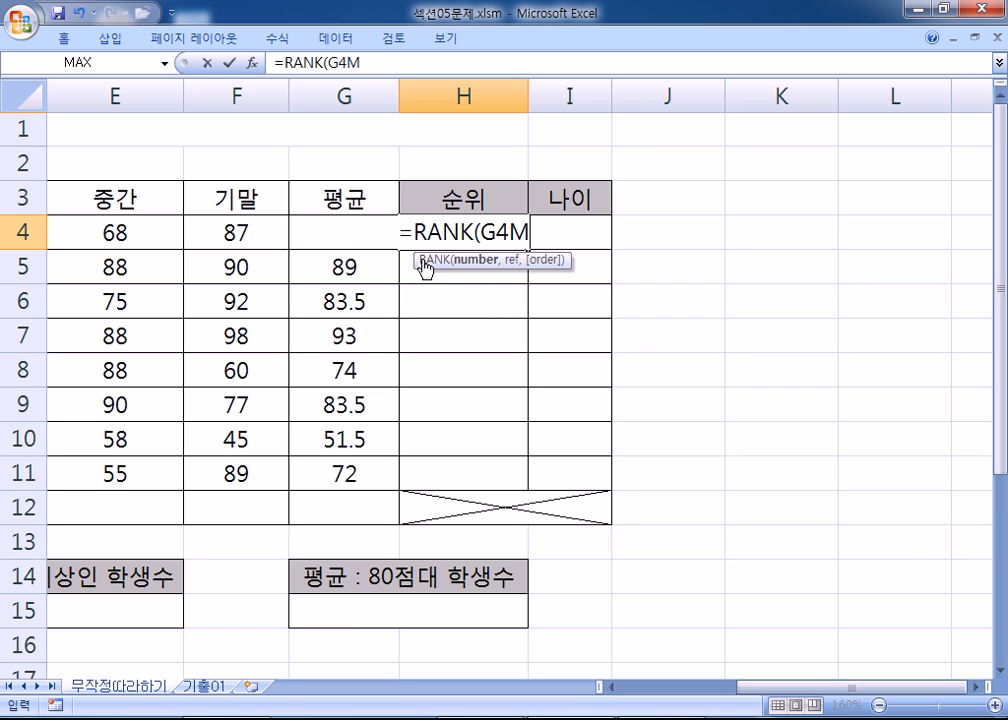
key("Return")
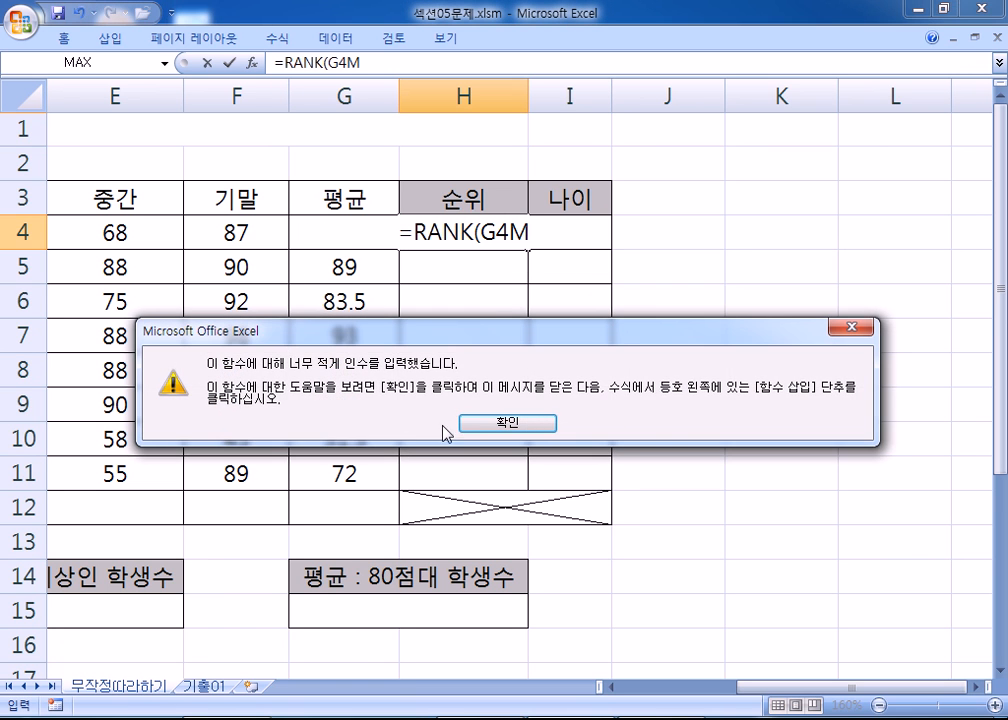
key("Return")
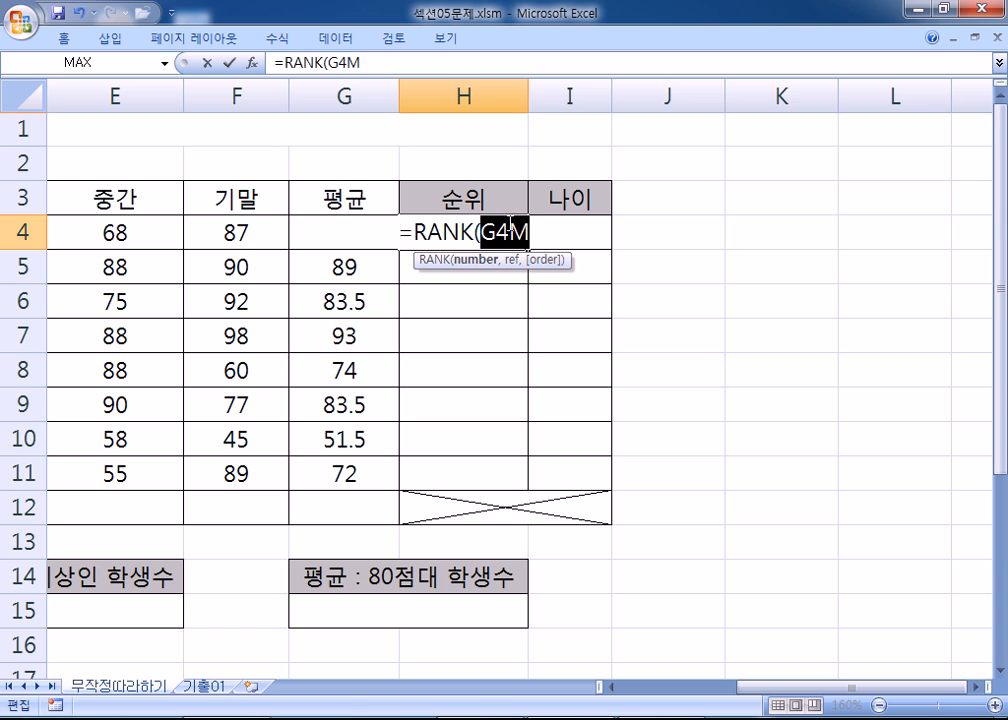
key("Right")
key("shift+Left")
type(",")
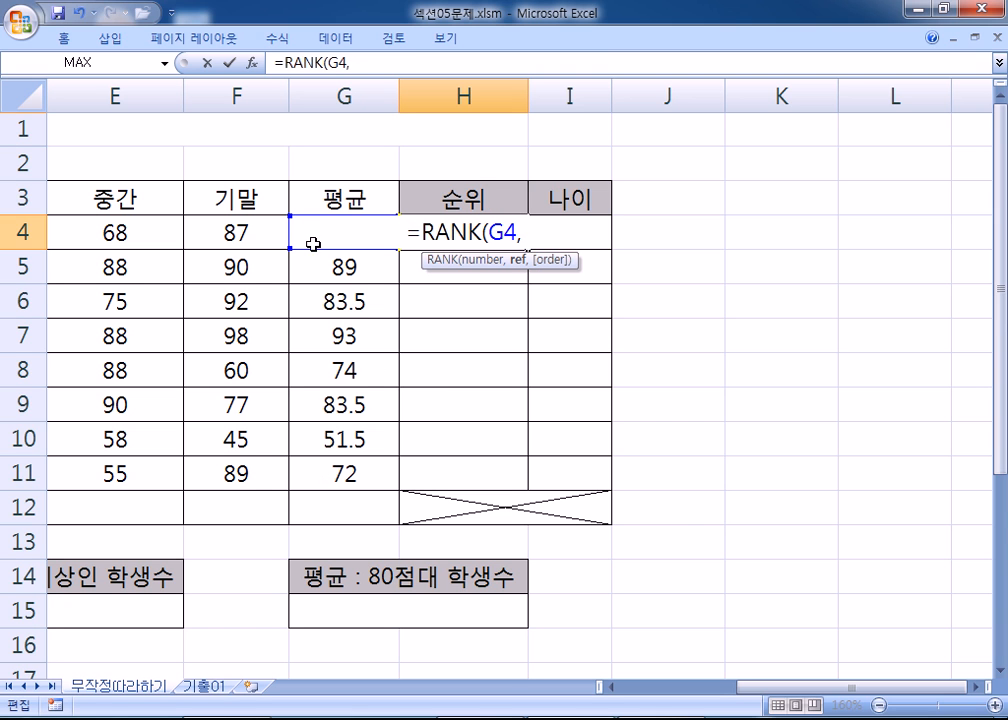
- Complete the H4 formula with the absolute range $G$4:$G$11 and fill it down through H11
left_click_drag(304, 238, 310, 465)
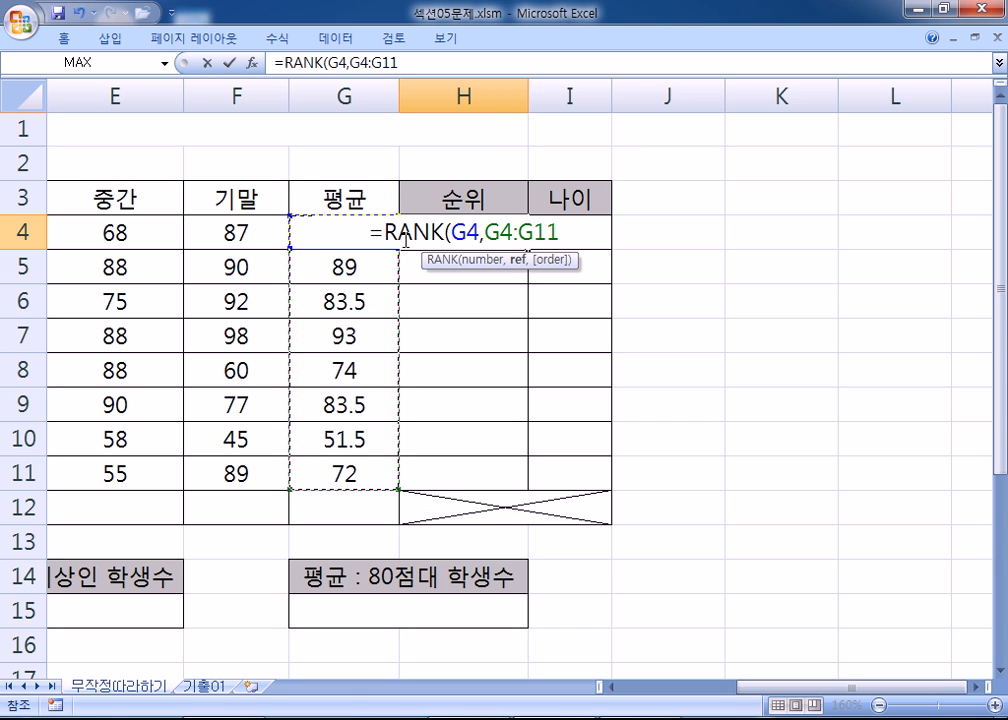
key("F4")
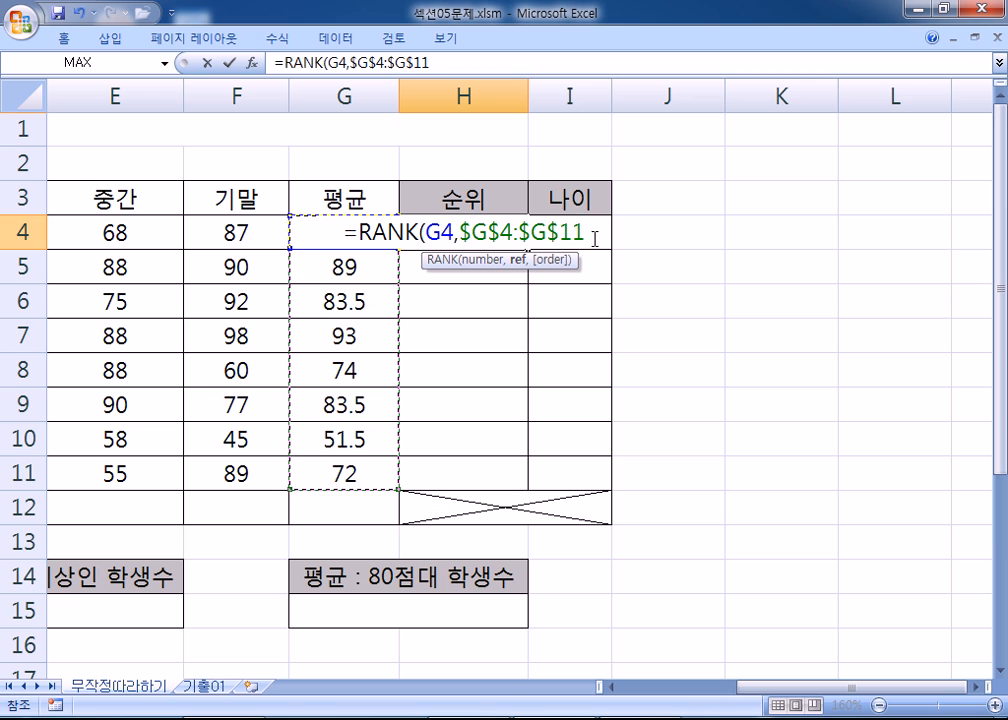
key("Return")
left_click(522, 232)
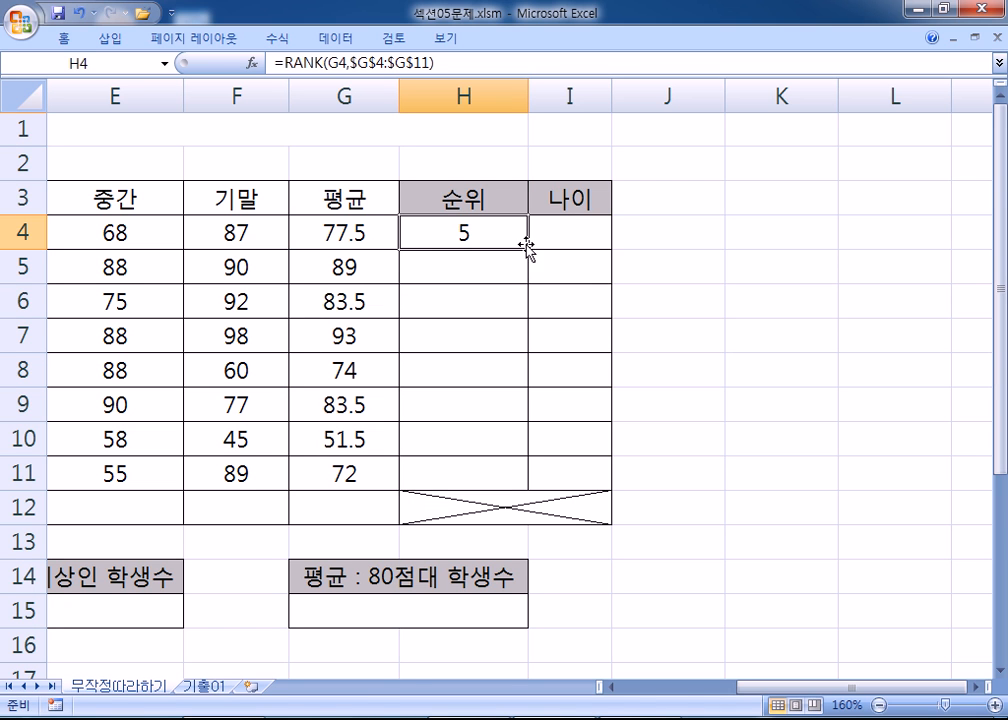
double_click(527, 248)
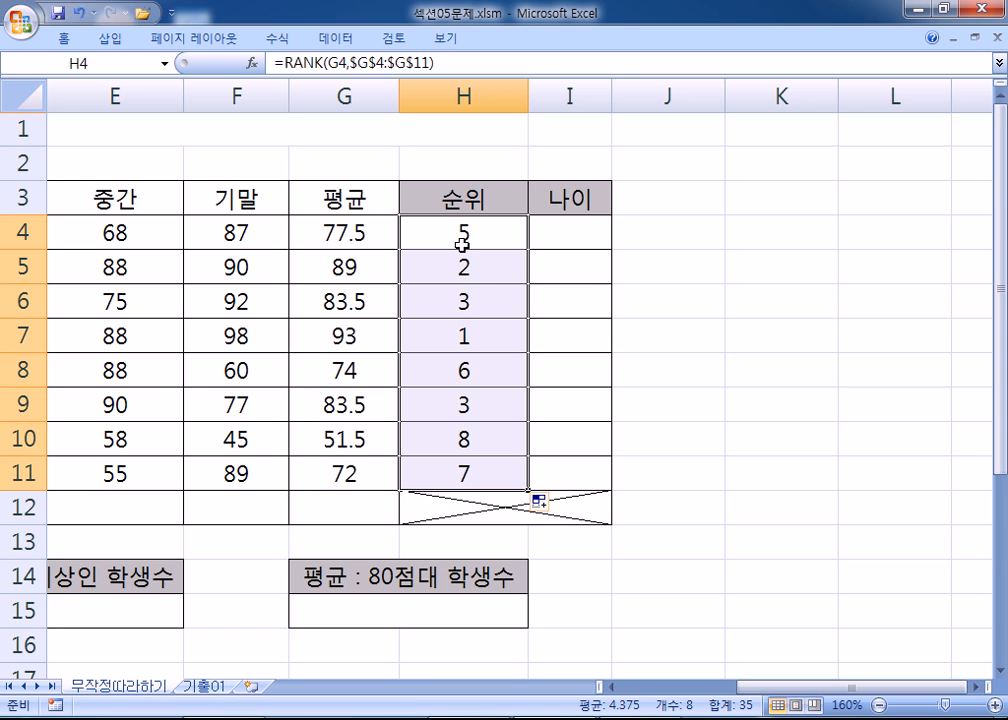
- Display the worksheet formulas to examine the RANK references in column H, and return to showing values with I4 selected
scroll(535, 252, "down", 2, "ctrl")
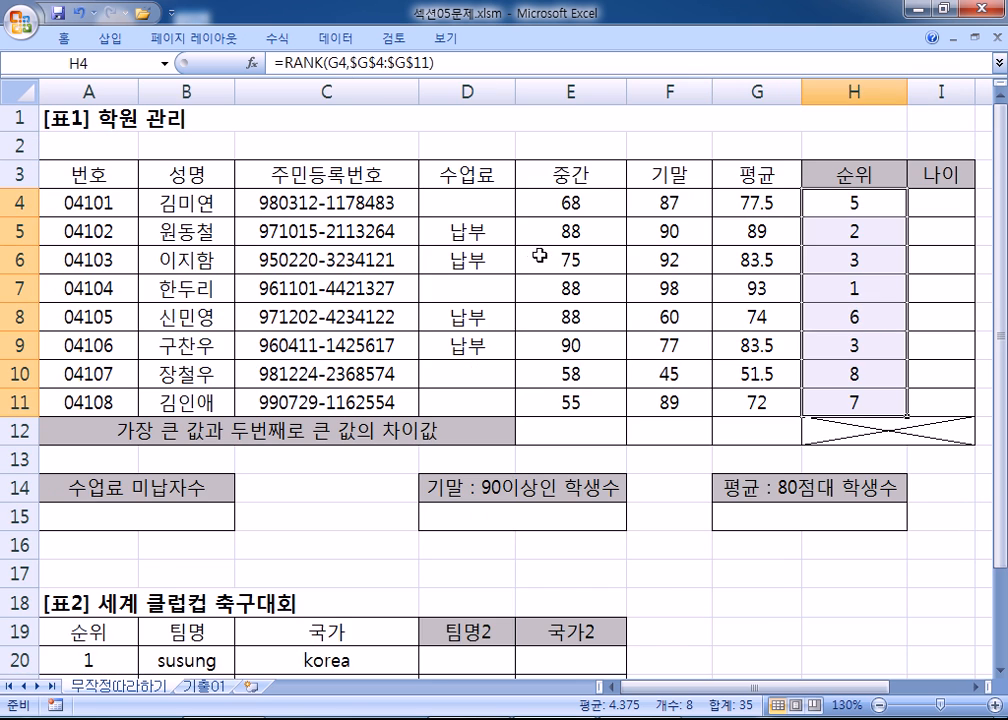
key("ctrl+grave")
left_click_drag(799, 690, 962, 692)
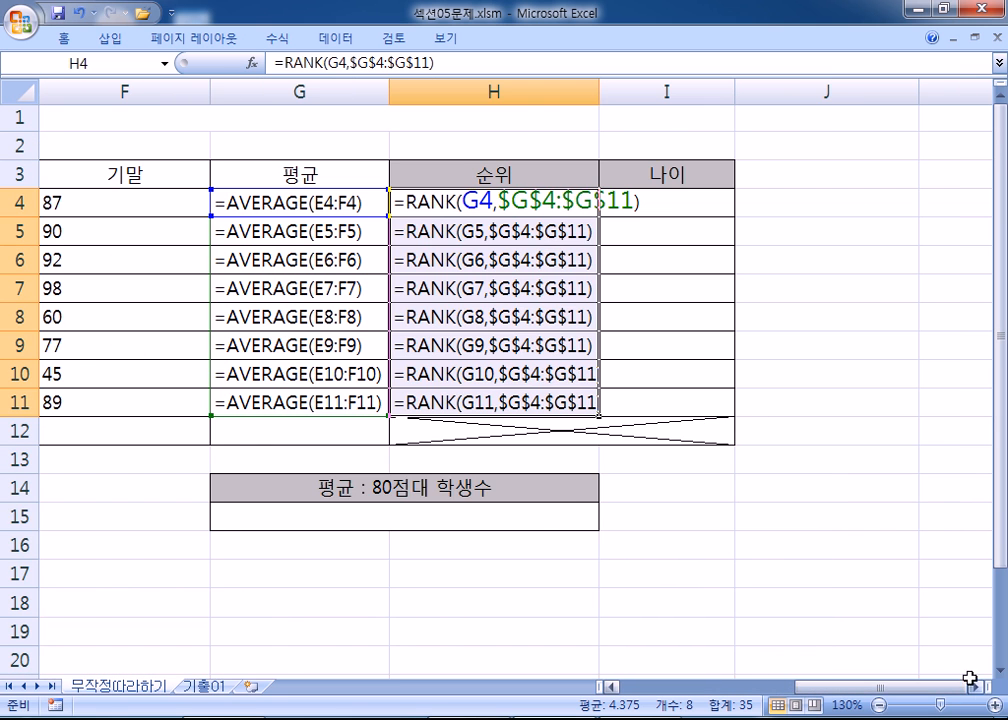
left_click(689, 214)
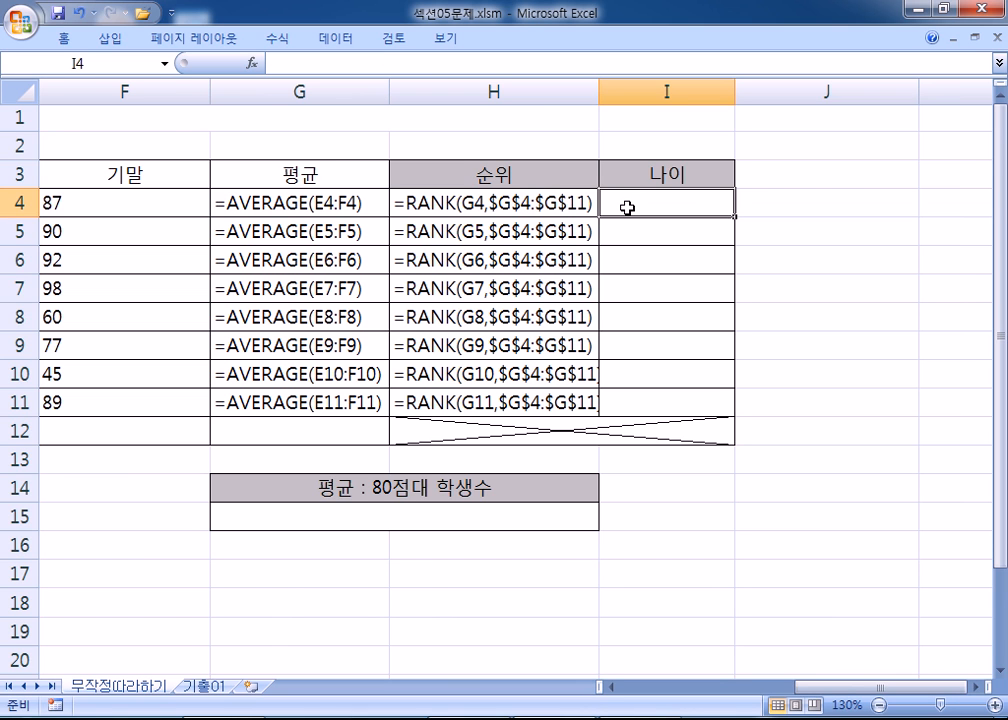
key("ctrl+grave")
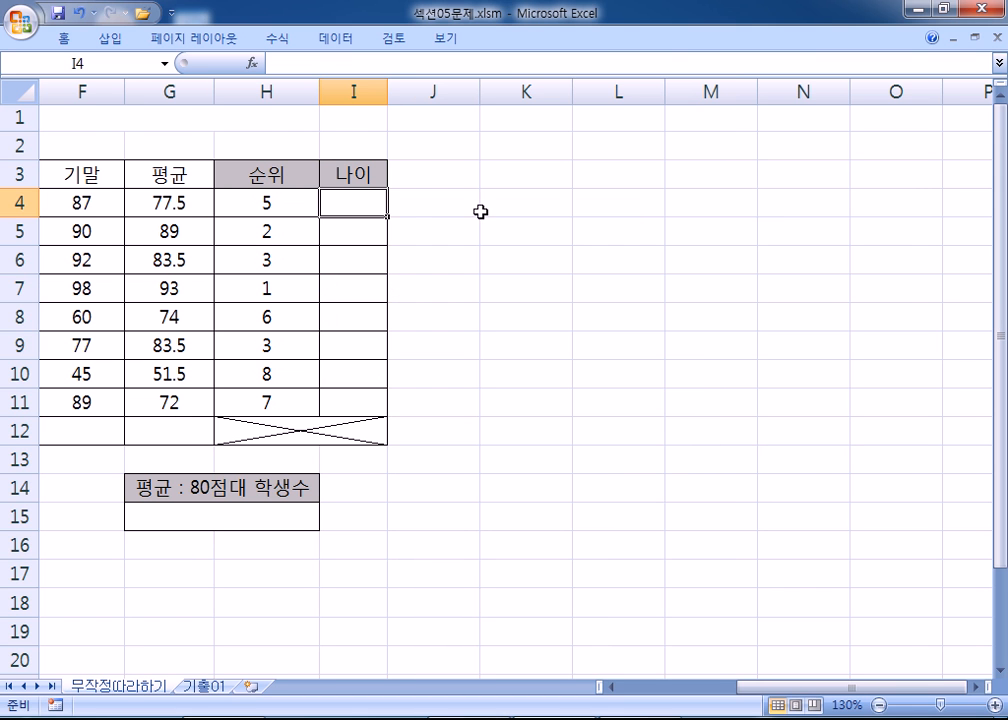
- Open the registration number in C4 for editing to examine its two leading birth-year digits
left_click_drag(775, 690, 704, 699)
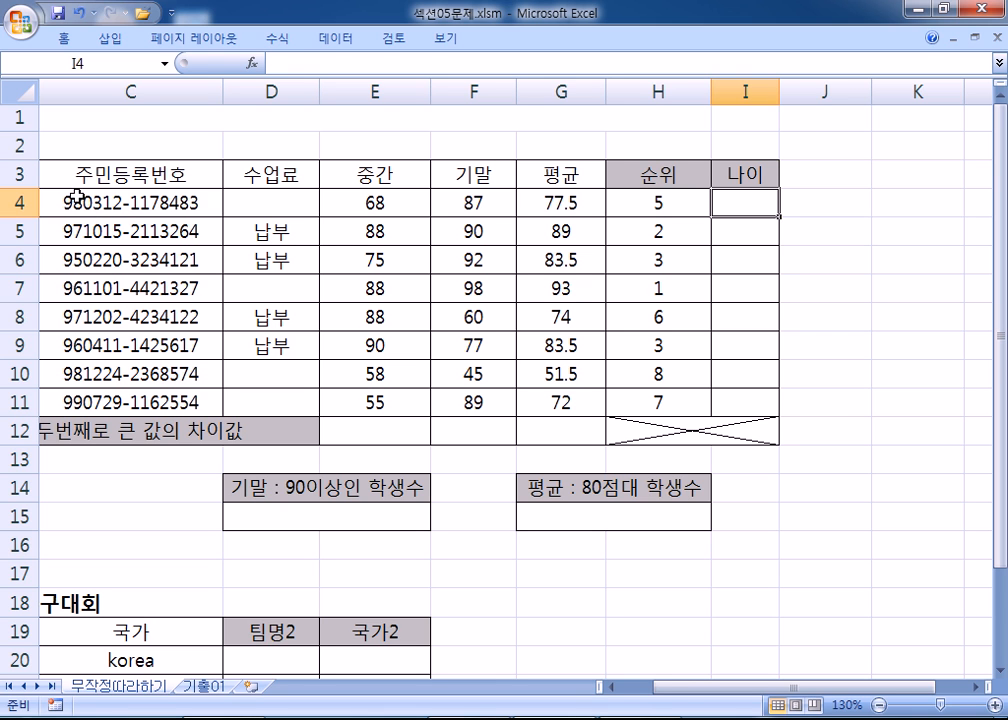
double_click(76, 203)
left_click_drag(82, 203, 41, 203)
left_click(93, 204)
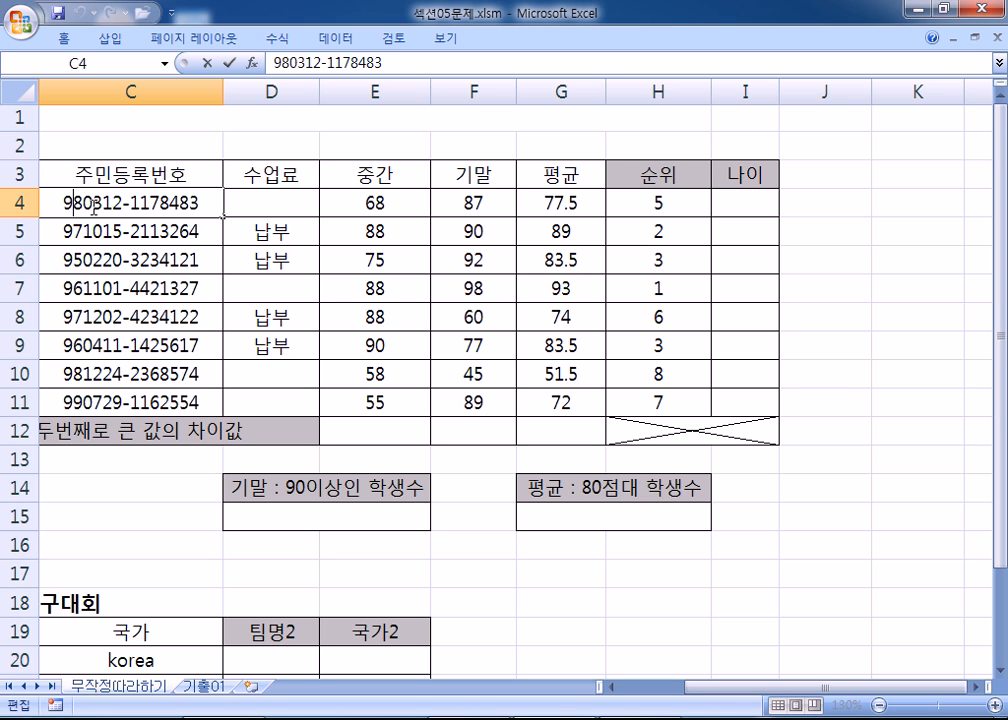
- Bring up the blank Notepad window over the sheet beside column C, and remove the stray backtick from C4
type("`")
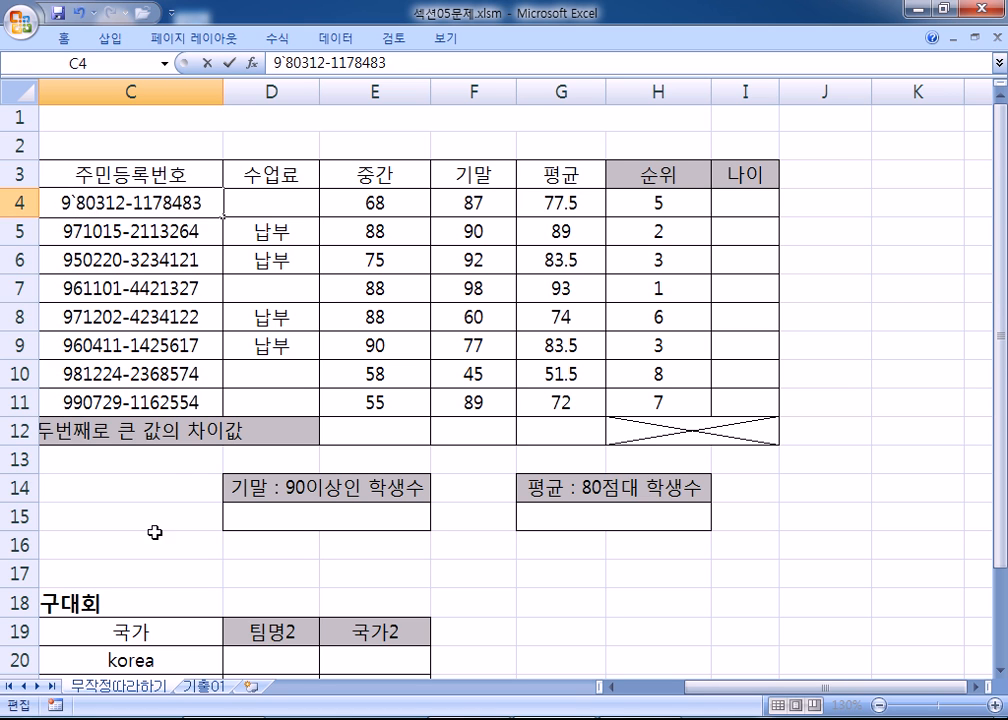
left_click(335, 719)
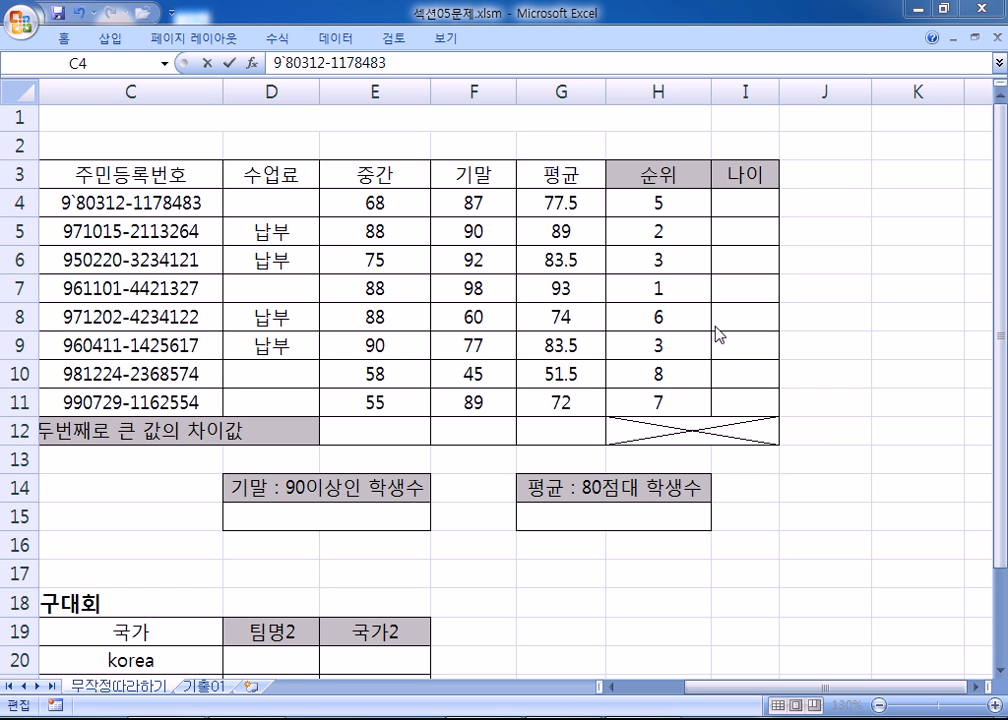
left_click_drag(1007, 190, 265, 97)
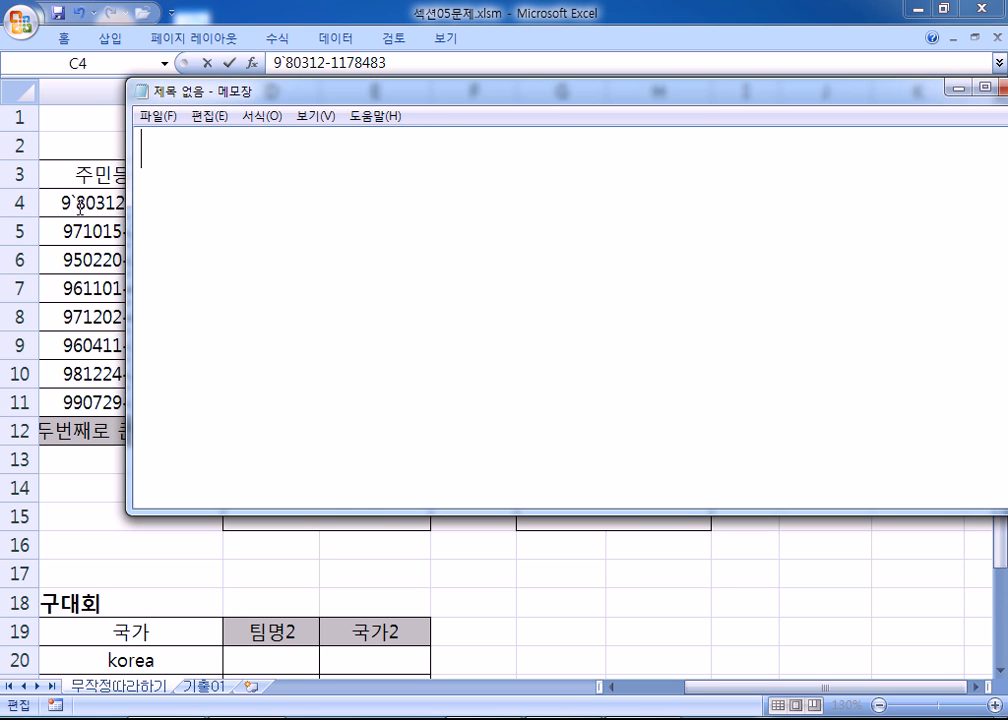
left_click(113, 197)
key("BackSpace")
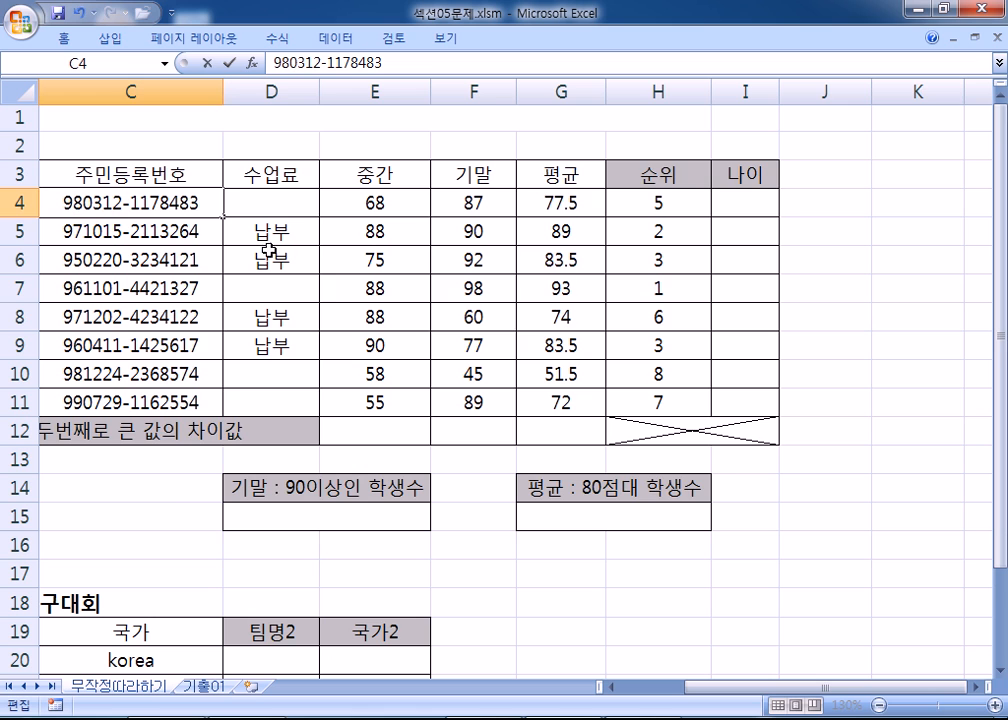
- Switch to Notepad, write the age calculation =2016-1998+1, and move the window clear of column C
key("alt+Tab")
type("2016")
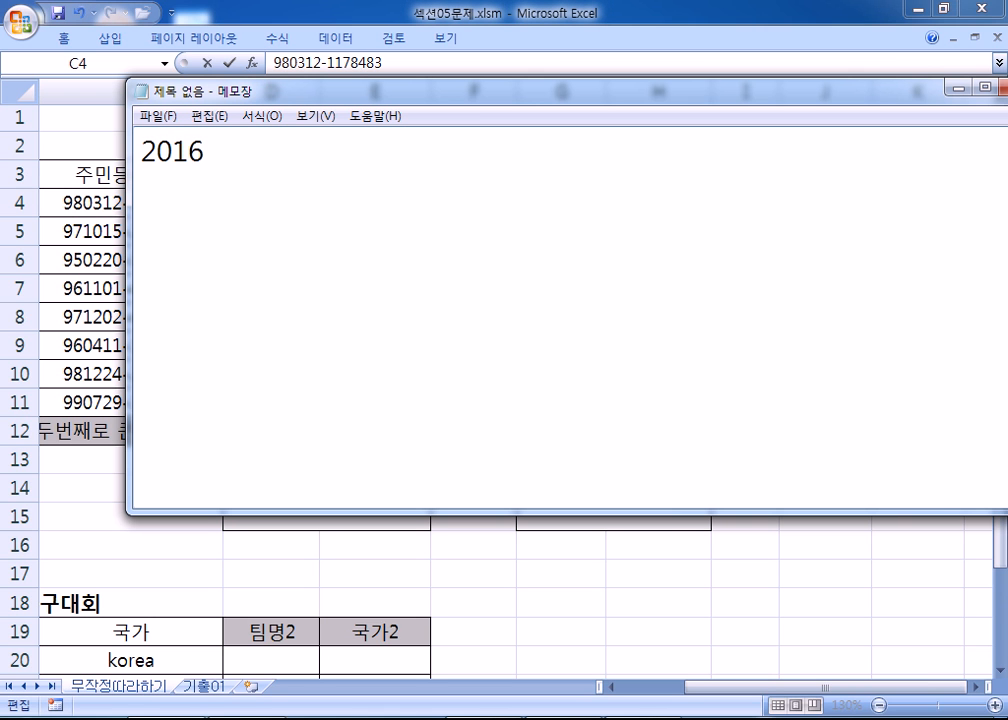
type("=")
key("BackSpace")
key("Home")
type("=")
key("End")
type("-")
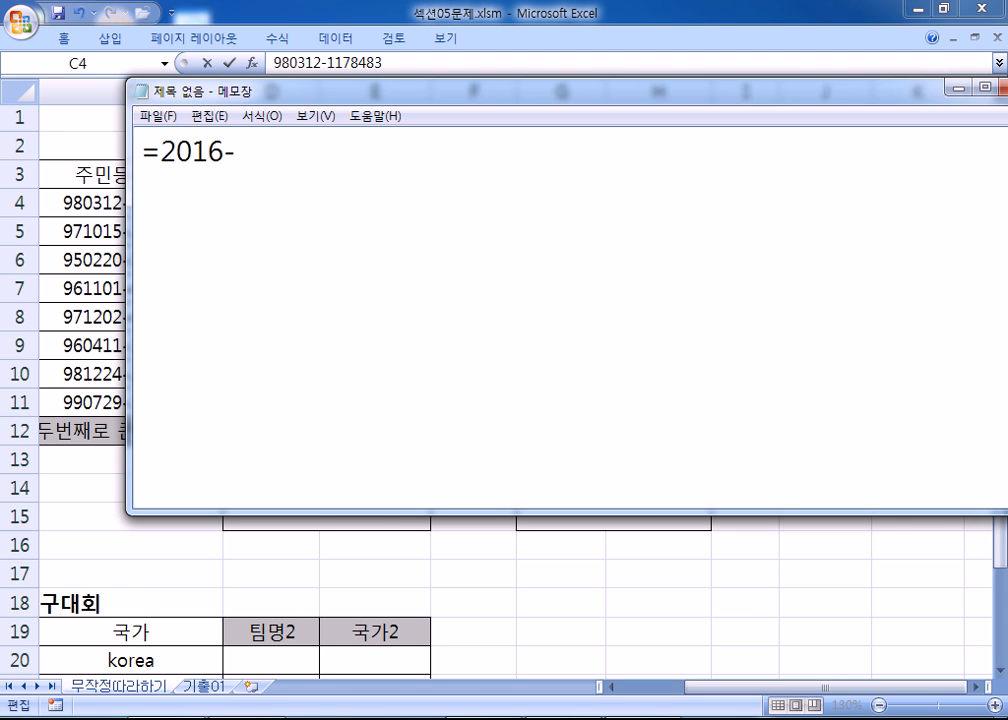
type("1998")
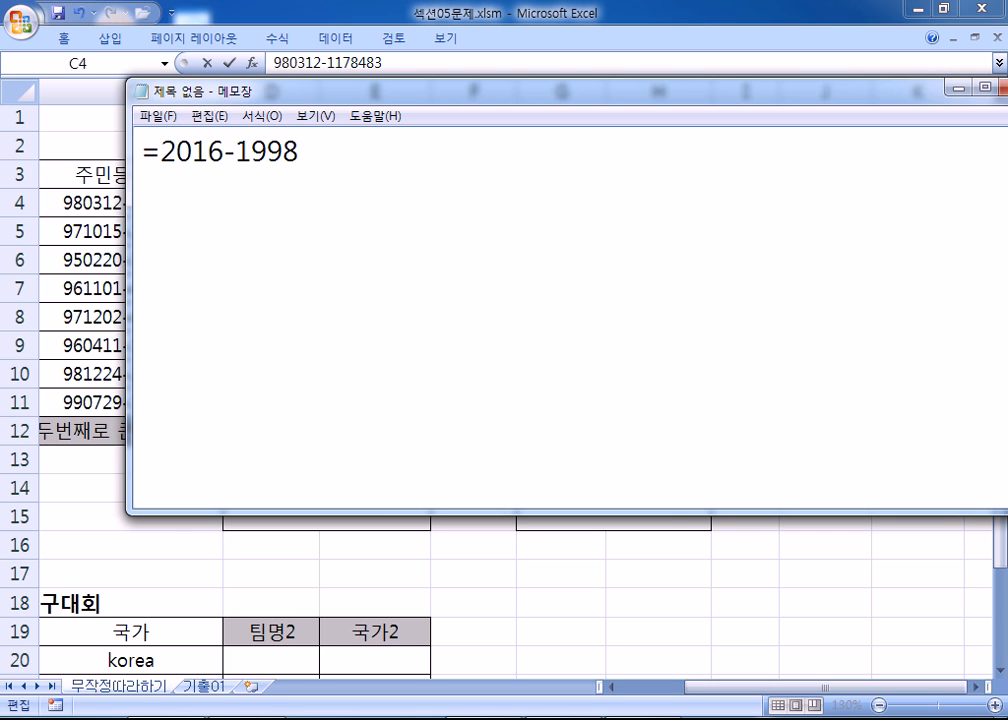
type("+1")
left_click_drag(640, 95, 766, 91)
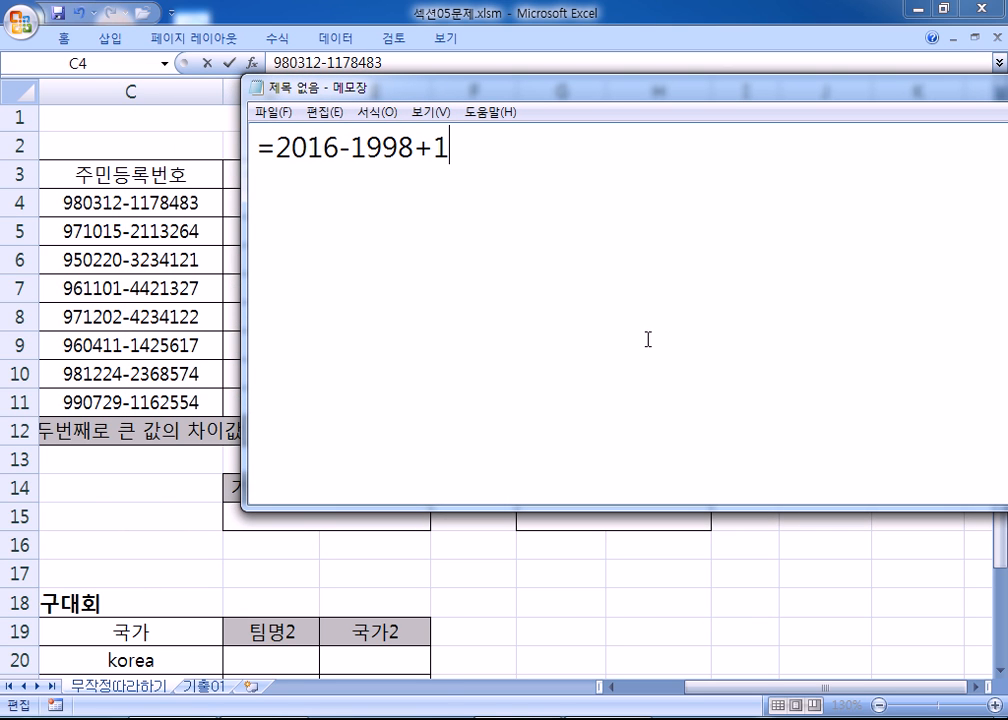
- Start a second line in the Notepad note with =2016-
key("Return")
type("=2016")
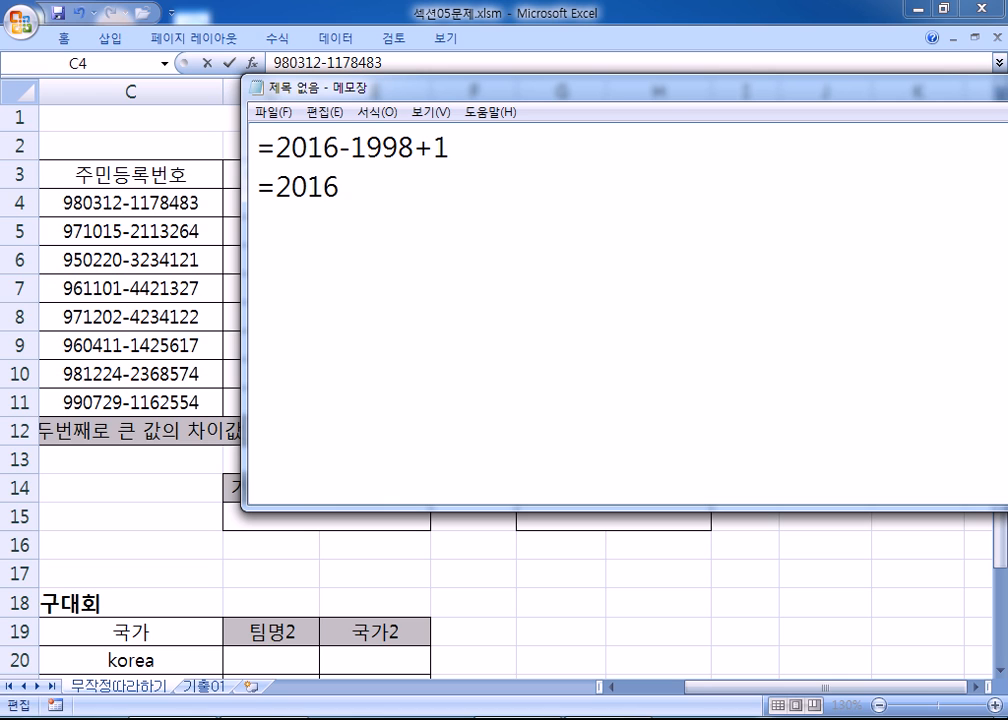
type("-")
- Return to the worksheet and highlight the whole number in C4, and its first two digits, to examine the birth year part
left_click(79, 206)
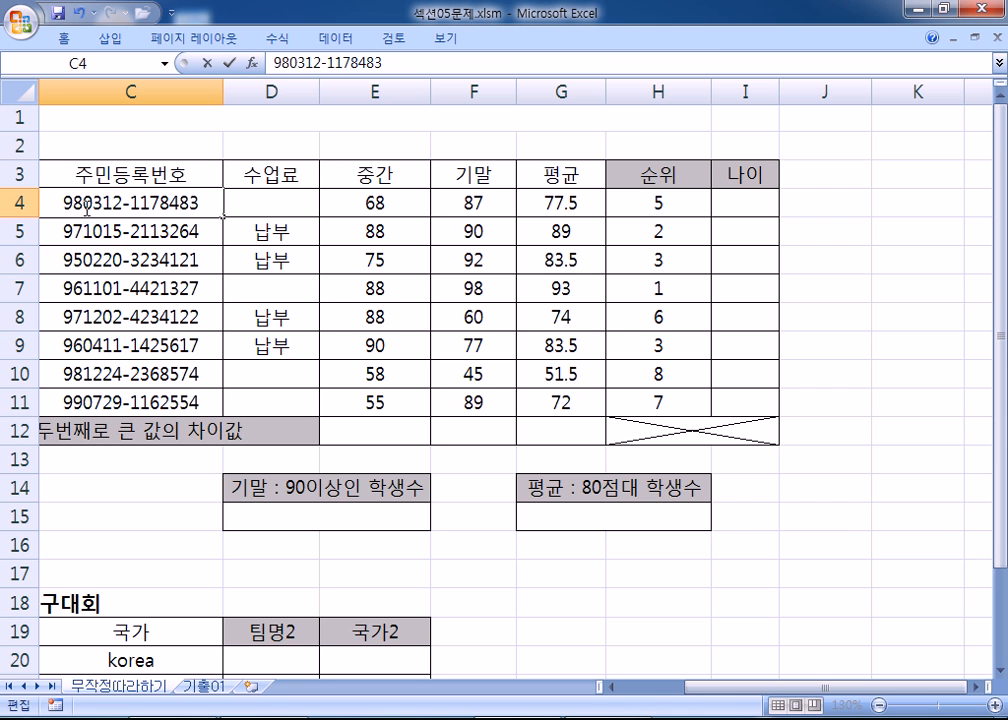
left_click_drag(84, 206, 200, 210)
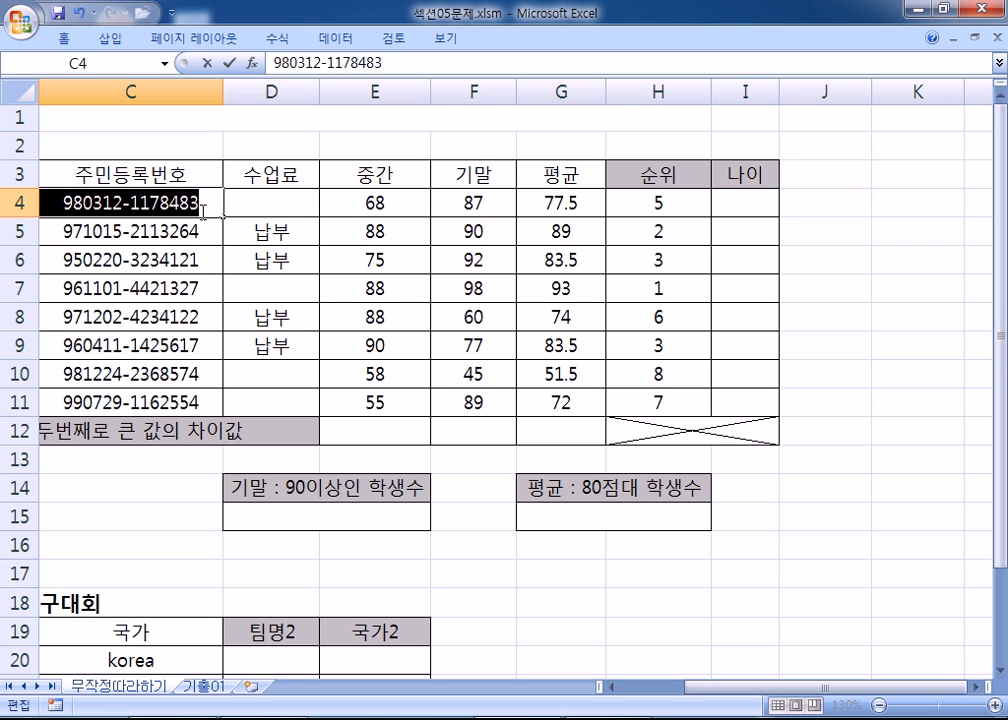
left_click(77, 205)
left_click_drag(81, 204, 66, 203)
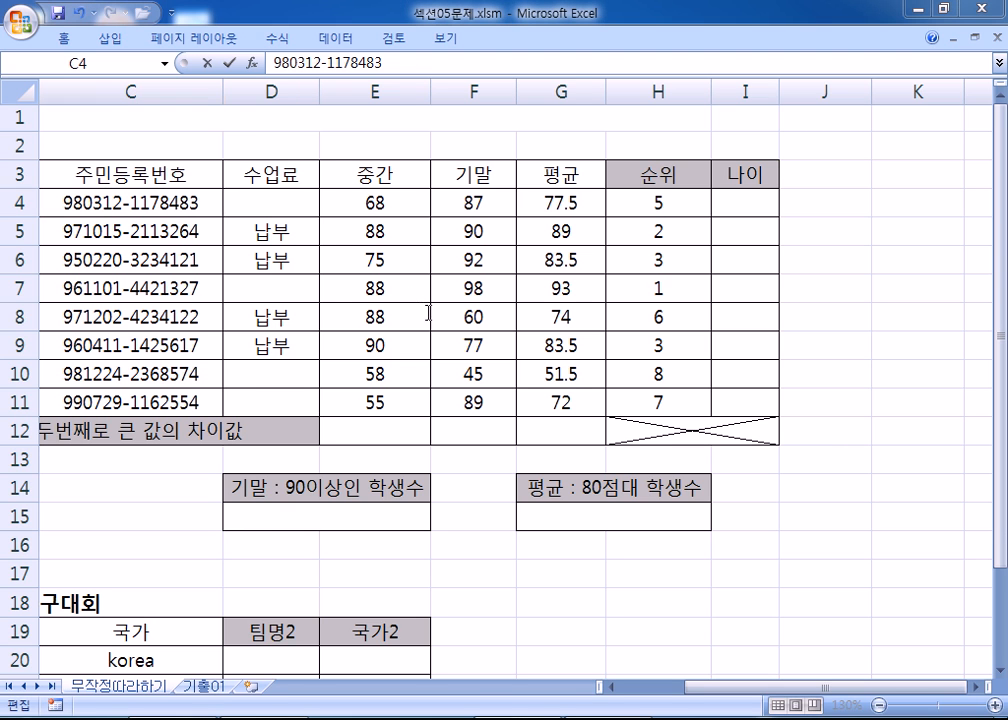
- Switch to Notepad and continue the second line with C4셀에서 왼쪽 2글자
key("alt+Tab")
type("C")
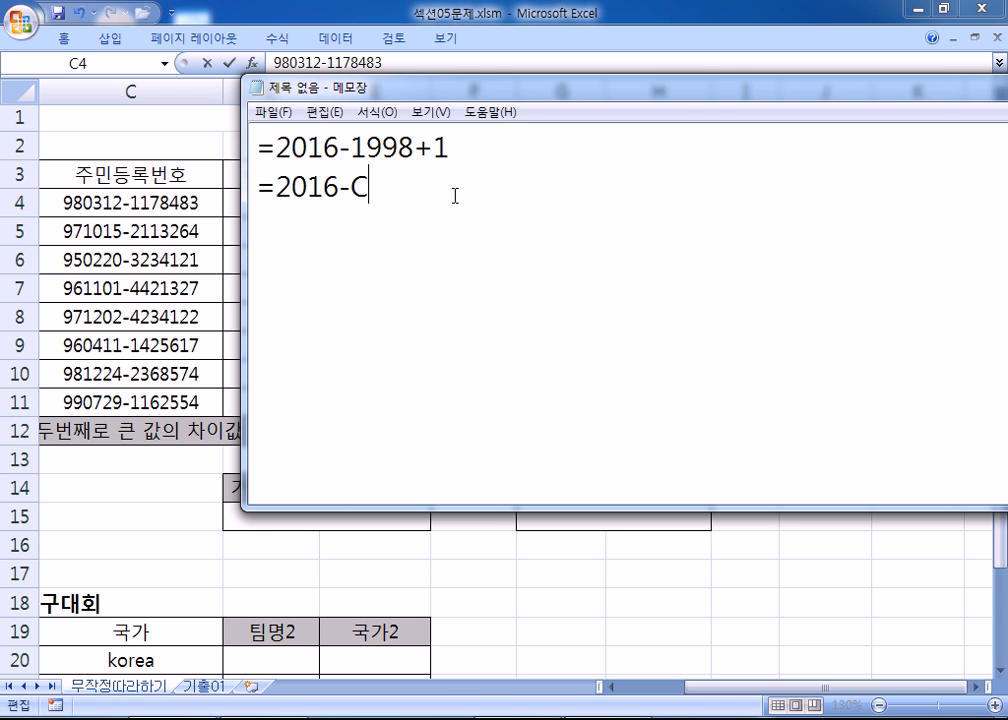
type("3")
key("BackSpace")
type("4")
type("TPF")
key("BackSpace")
key("BackSpace")
key("BackSpace")
key("Hangul")
type("셀")
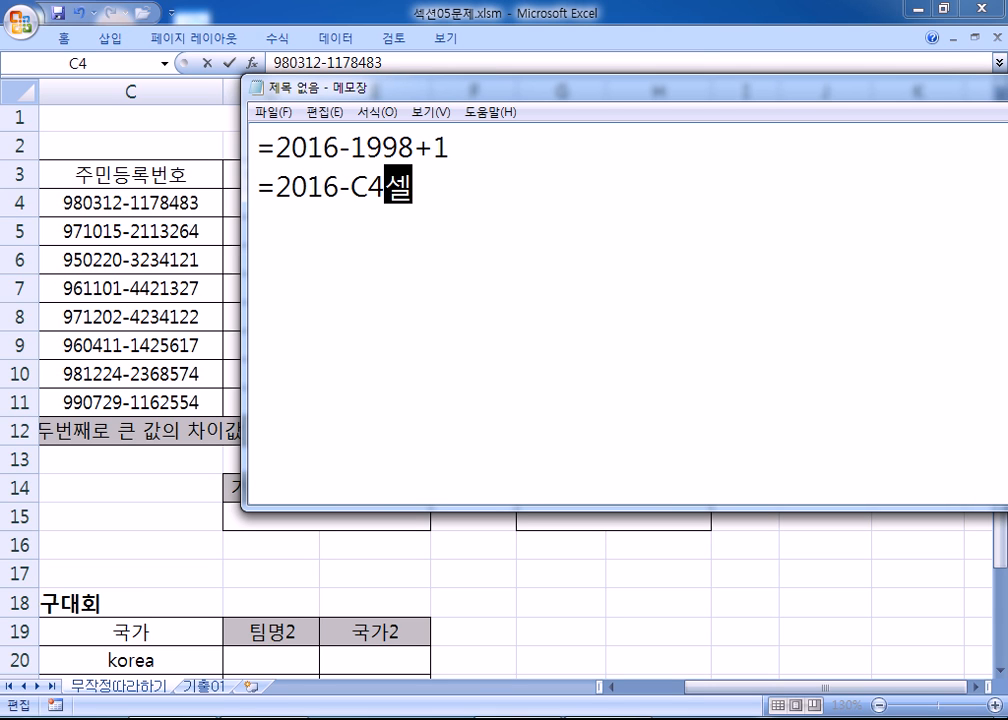
type("에")
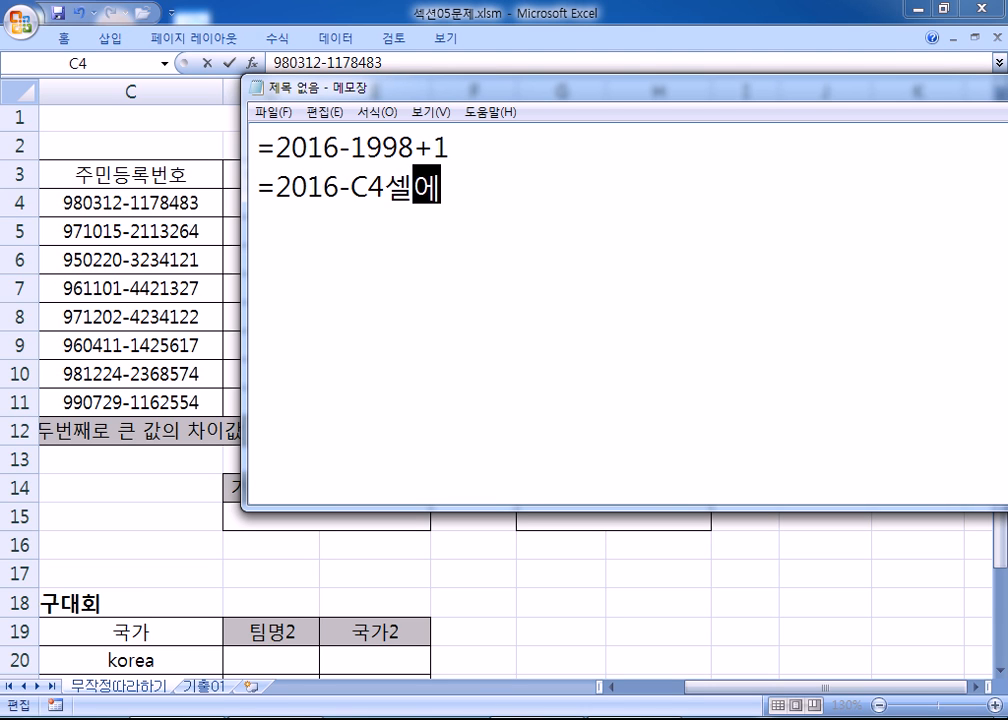
type("서 왼쪽 ")
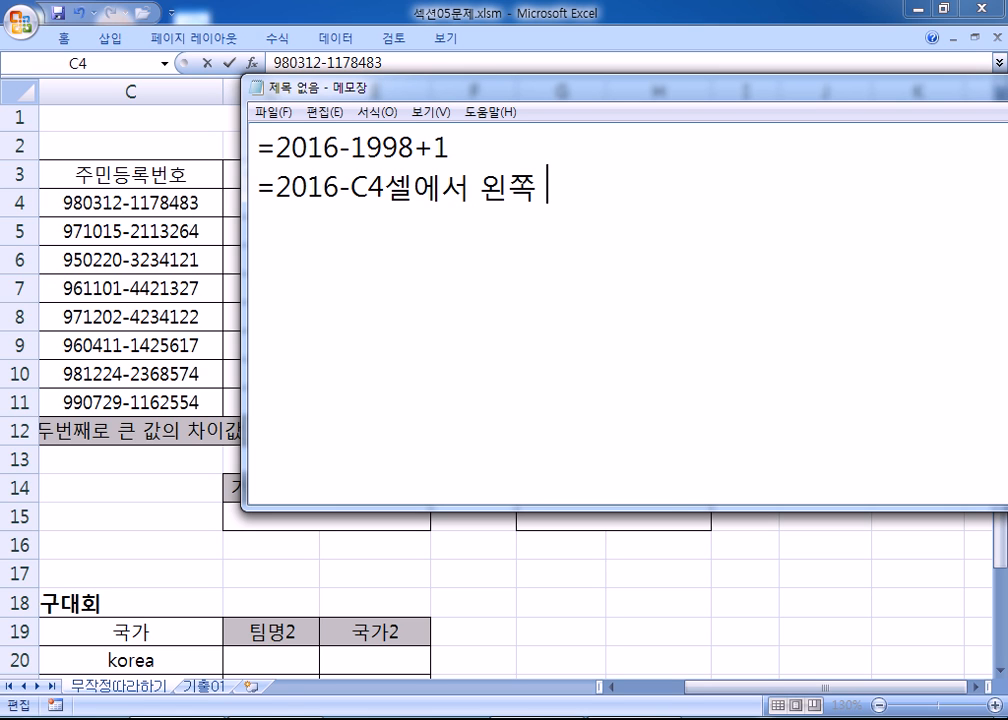
type("2글자")
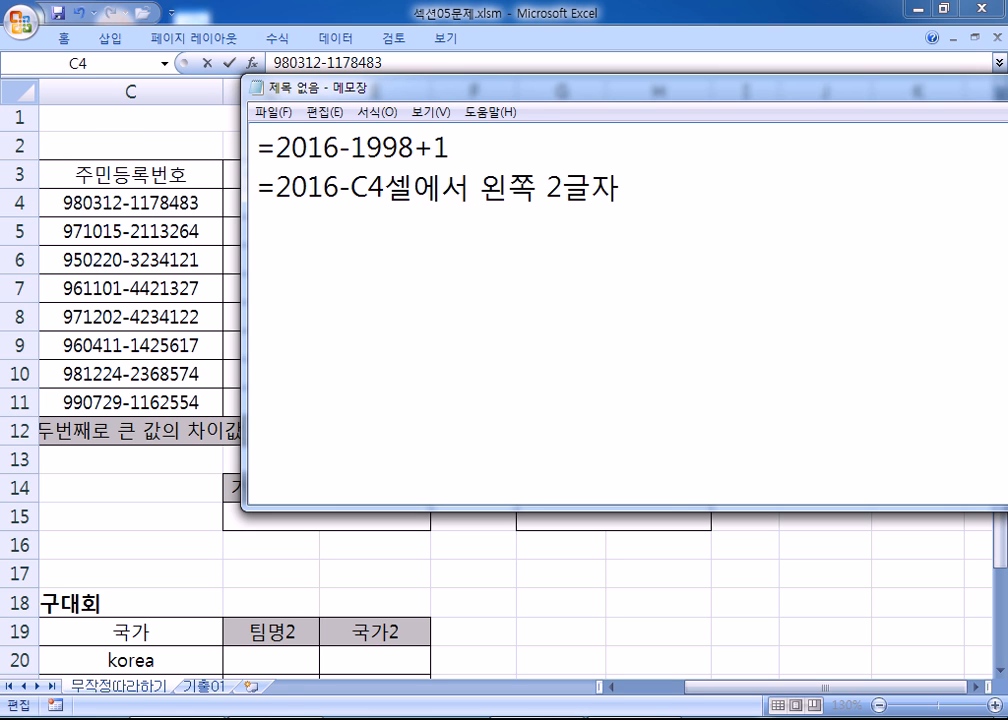
- Put spaces around the minus sign so the second note line reads =2016 - C4셀에서 왼쪽 2글자
key("Left")
key("Left")
key("Left")
key("Left")
key("Left")
key("Left")
key("Left")
key("Left")
key("Left")
key("Left")
key("Left")
key("Left")
key("Left")
key("Left")
key("Left")
key("Right")
key("Right")
key("Right")
type("2글자")
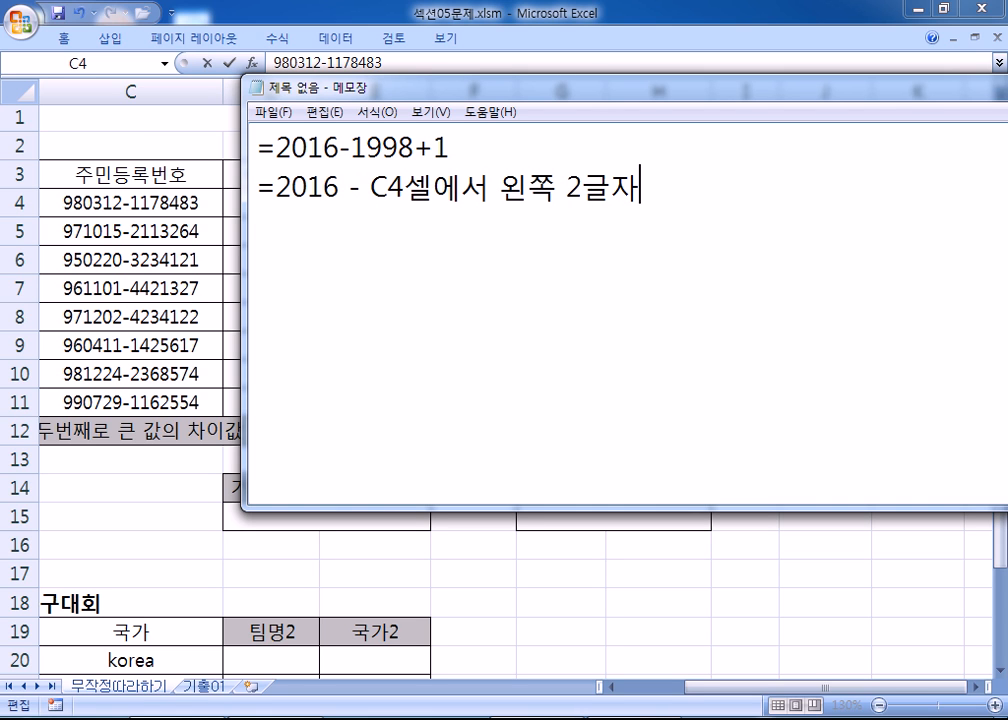
- Append + 1 to the second note line and space out the operators in the first so it reads =2016 - 1998 + 1
type(" + 1")
key("Return")
left_click(341, 153)
key("Right")
left_click(432, 150)
key("Right")
key("ctrl+End")
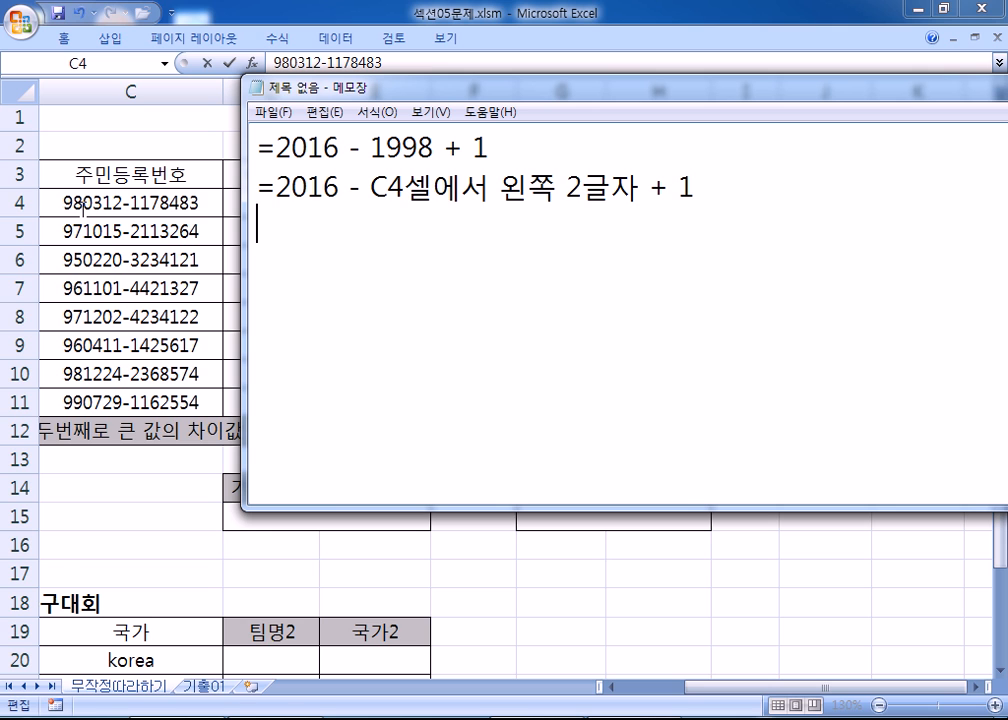
- Remove =2016 and the minus sign from the start of the second note line
key("Up")
key("Delete")
key("Delete")
key("Delete")
key("Delete")
key("Delete")
key("Delete")
key("Delete")
key("Delete")
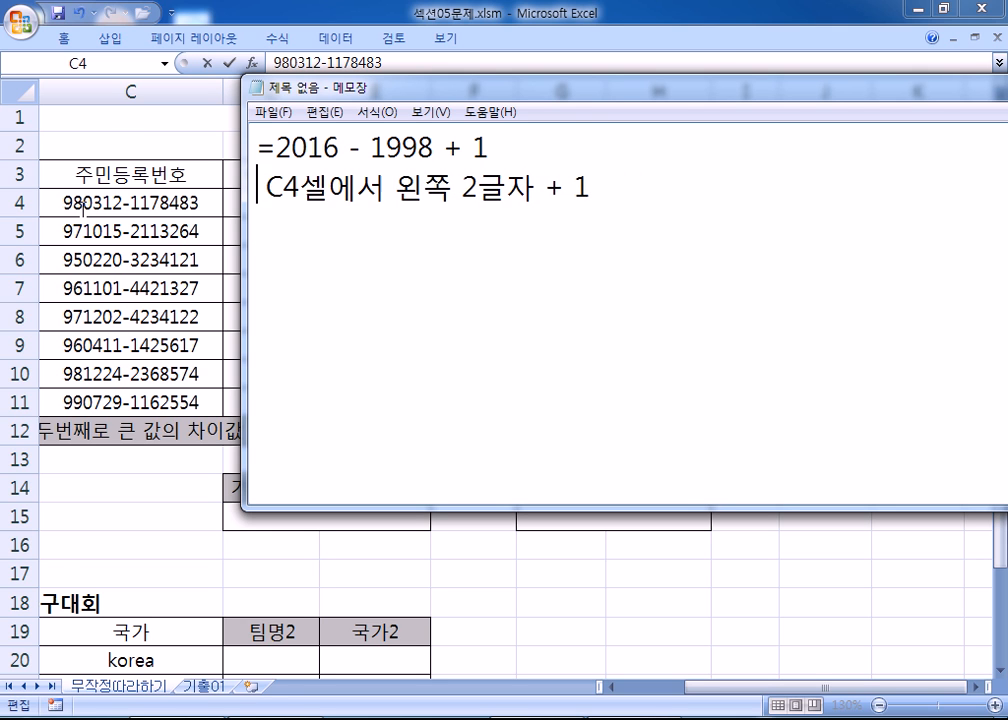
- Insert a blank line and a line reading 98 above the C4셀에서 왼쪽 2글자 line, and begin that line with =
type("₩")
key("Return")
key("Up")
type("98")
key("Delete")
key("Home")
key("Return")
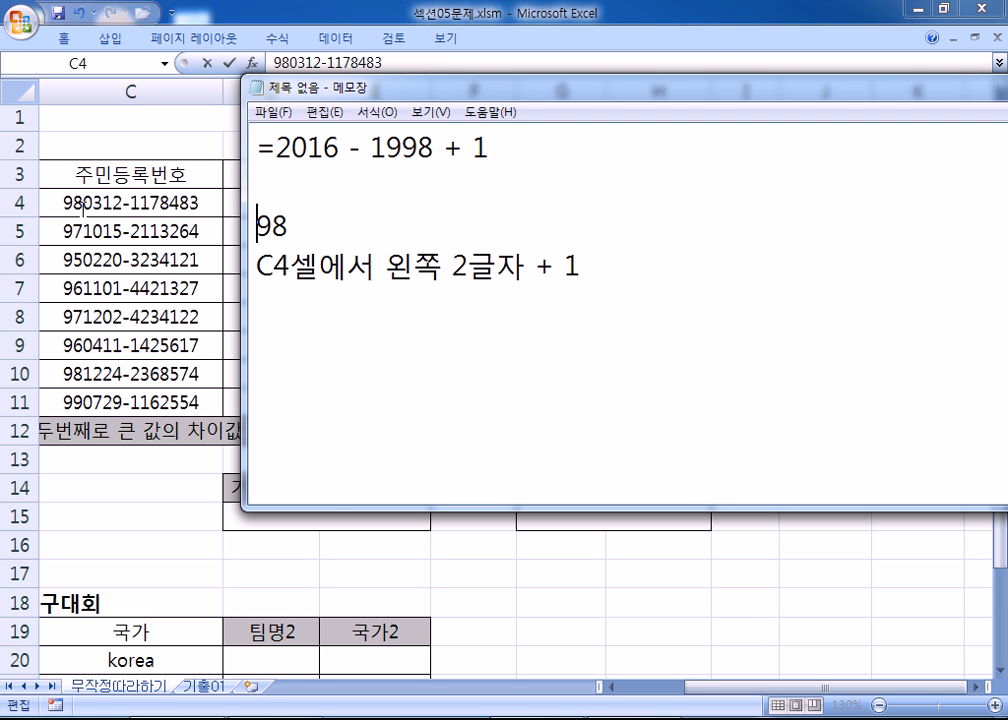
key("Down")
key("Down")
key("Up")
type("=")
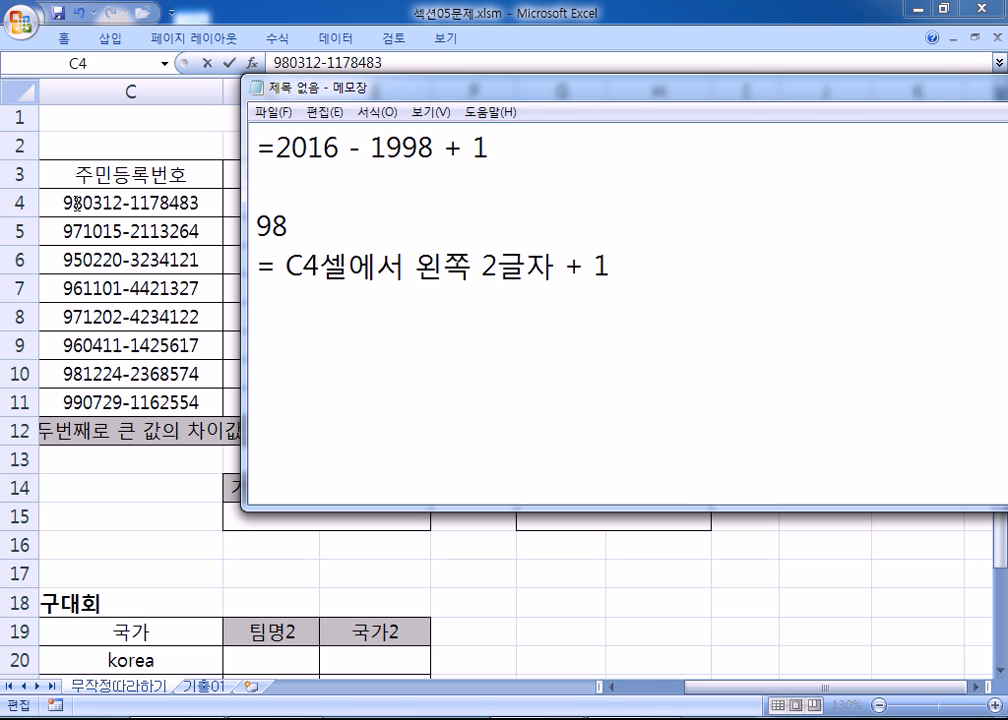
key("BackSpace")
- Add the formula line =LEFT(C4, 2) below the =C4셀에서 왼쪽 2글자 line
key("End")
key("Return")
type("=ㄴ")
key("BackSpace")
key("Hangul")
type("LEFT")
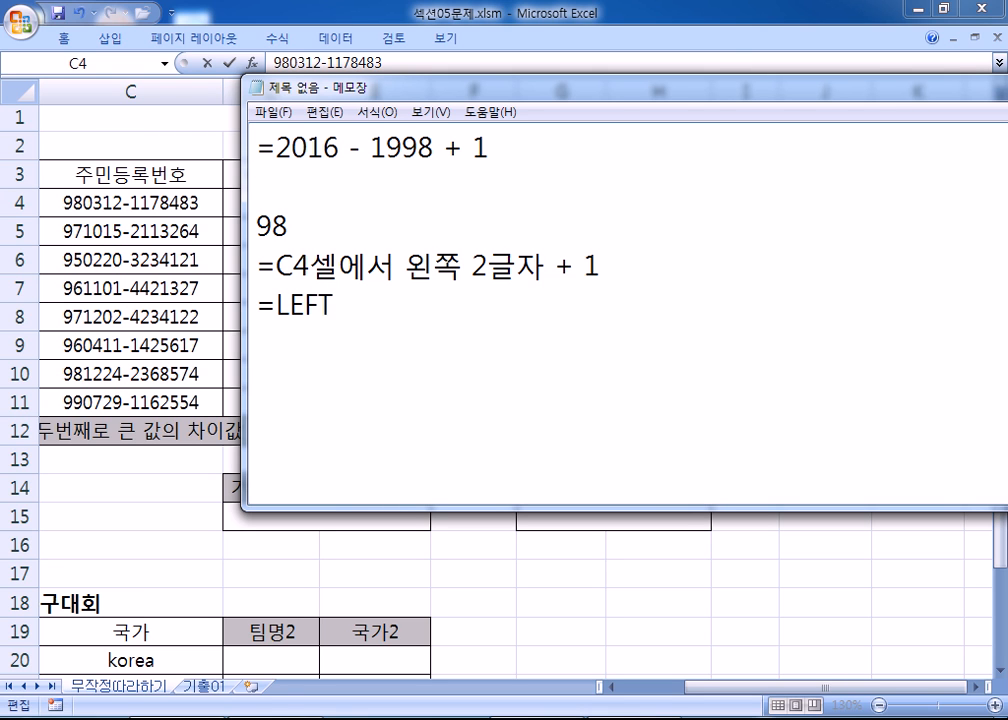
type("(C4, 2)")
key("Return")
left_click(461, 300)
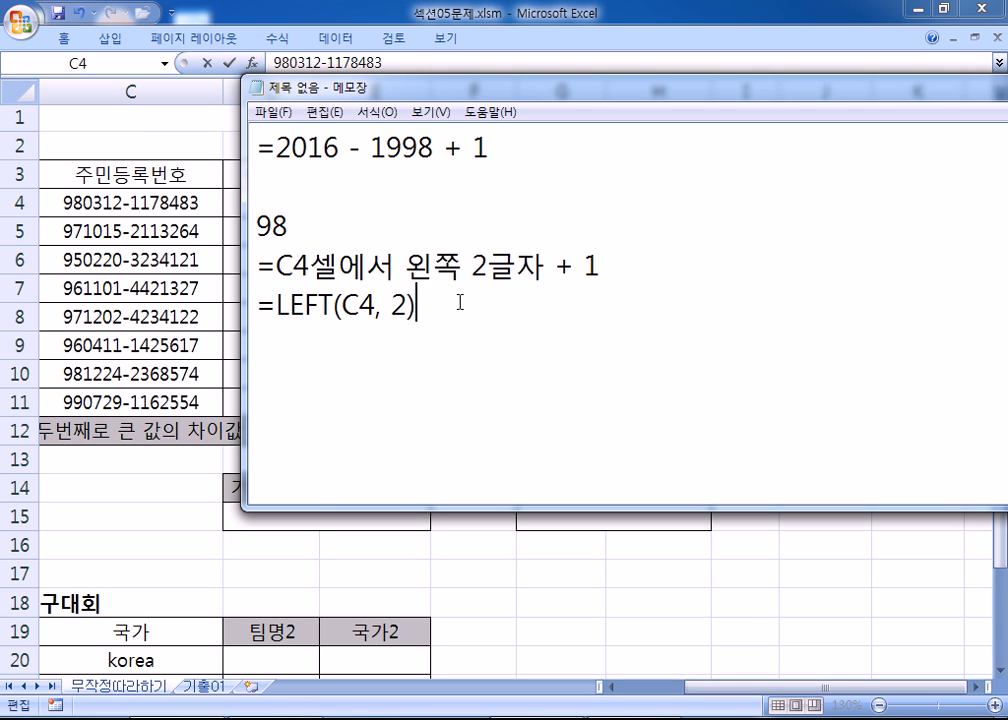
- Delete + 1 from the end of both the =C4셀에서 왼쪽 2글자 line and the =LEFT(C4, 2) line
type("+ 1")
left_click_drag(543, 266, 605, 268)
key("BackSpace")
left_click(419, 305)
key("shift+End")
key("Delete")
left_click_drag(295, 227, 256, 227)
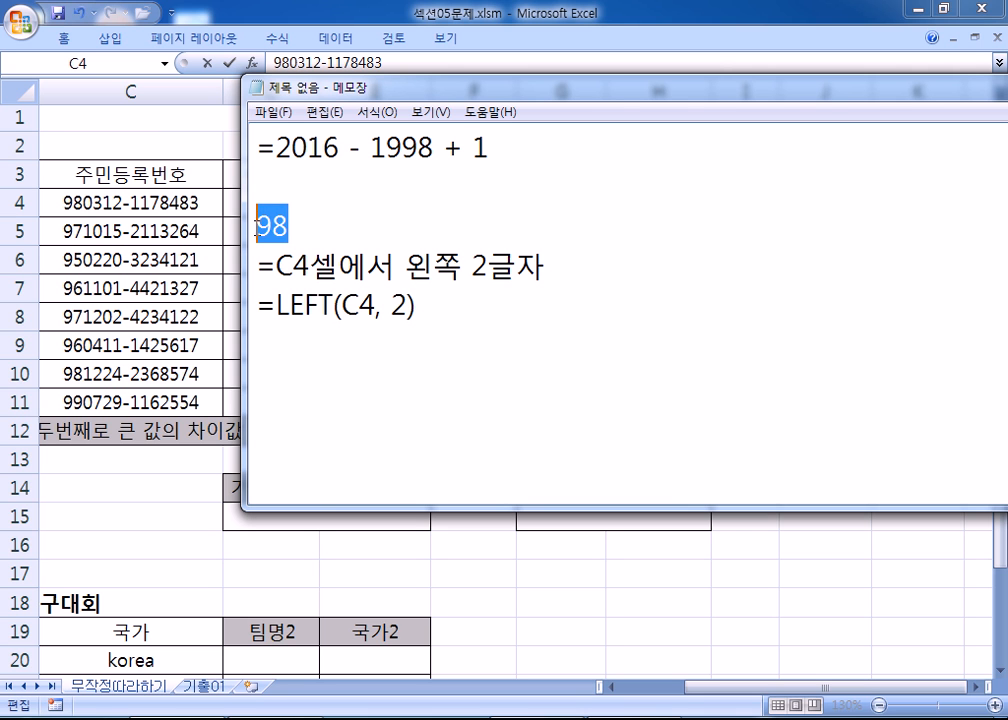
left_click(427, 308)
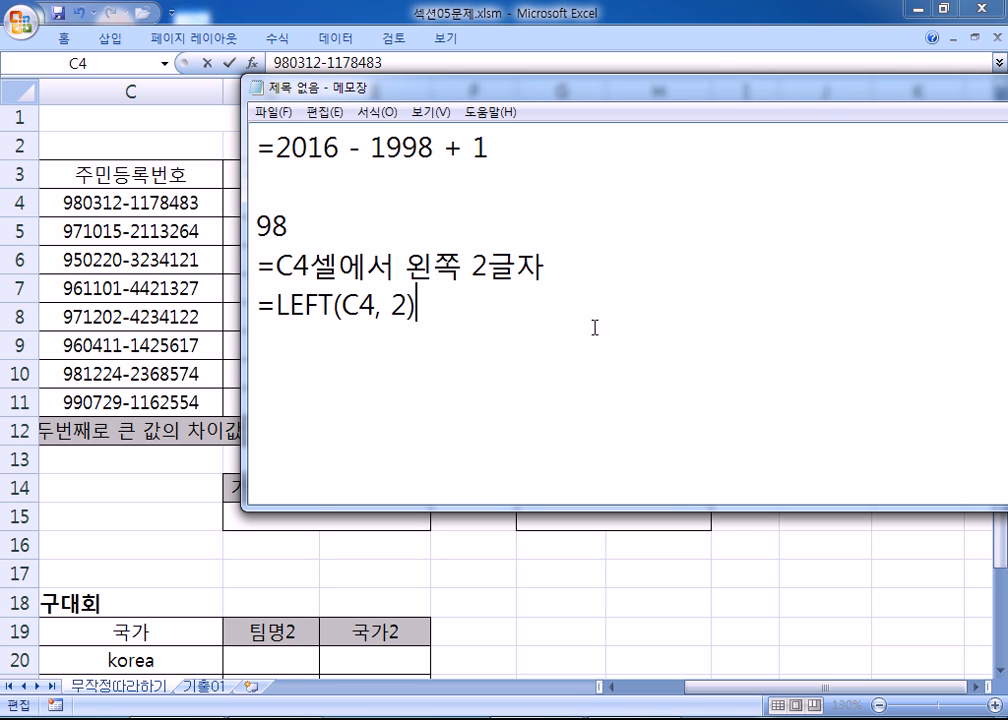
- Switch to the Excel worksheet and enter =LEFT(C4,2) in cell J4
key("alt+Tab")
left_click(800, 205)
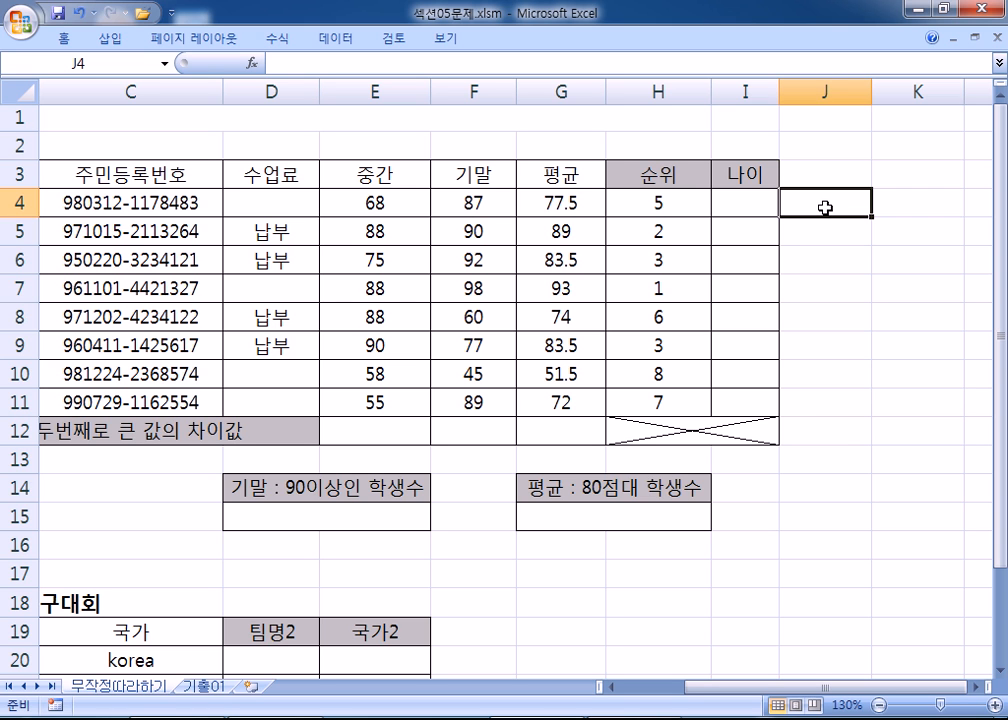
left_click(756, 207)
left_click(812, 207)
type("=")
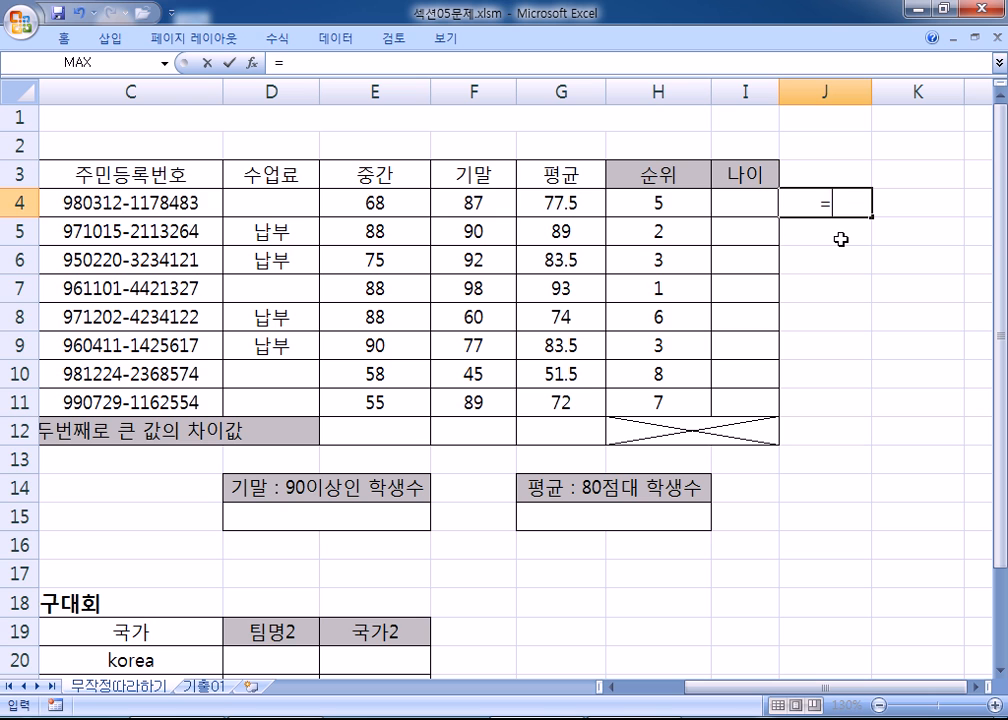
type("L")
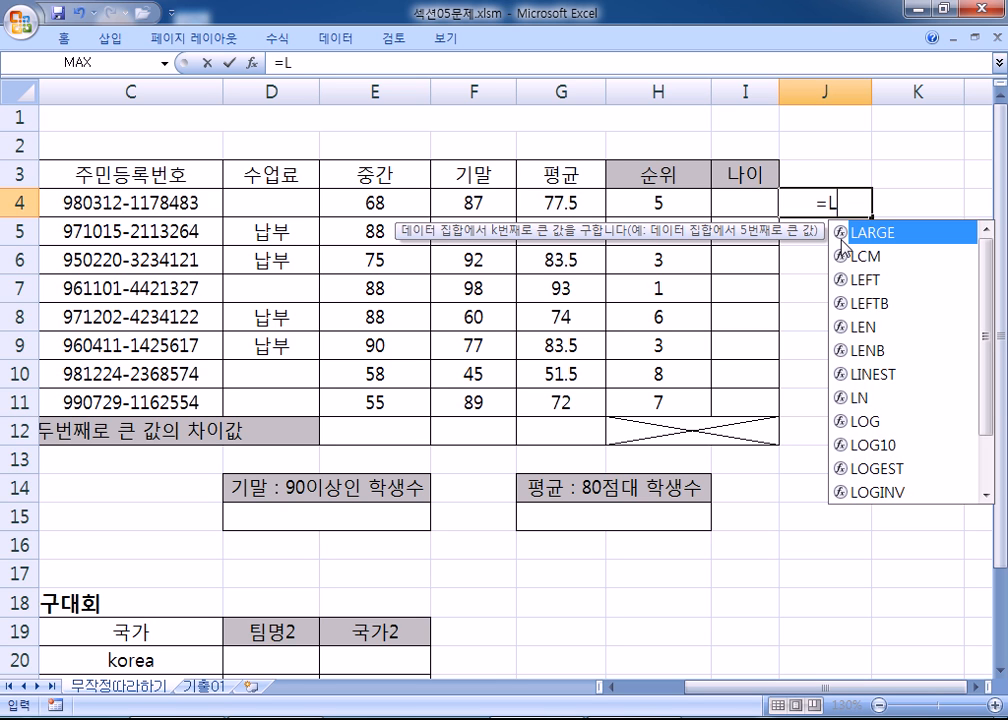
type("EFT")
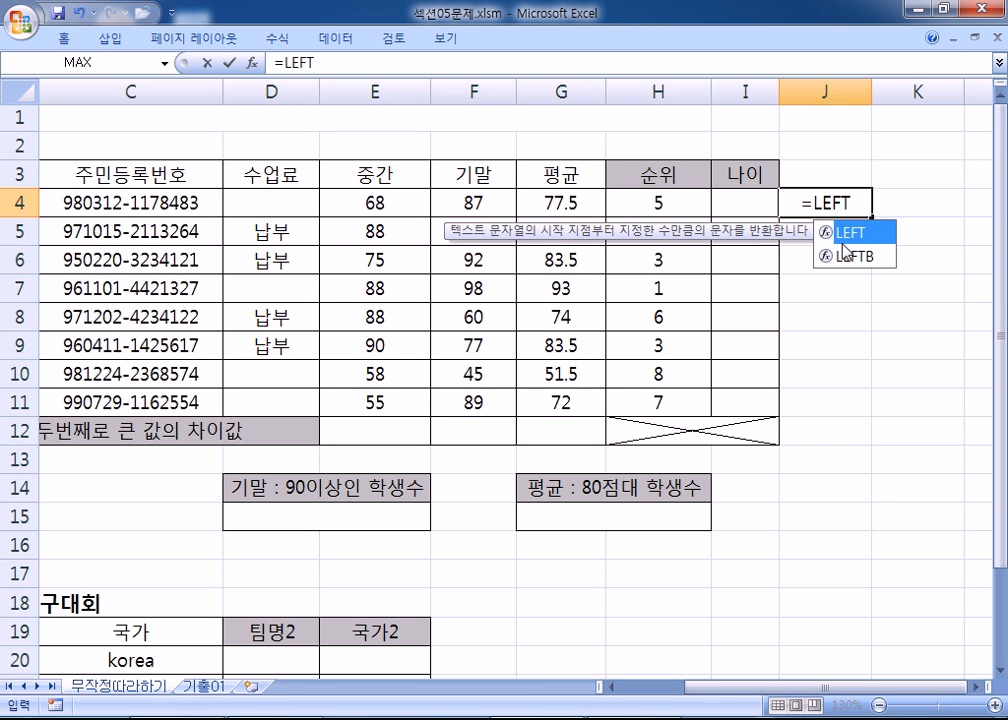
type("(")
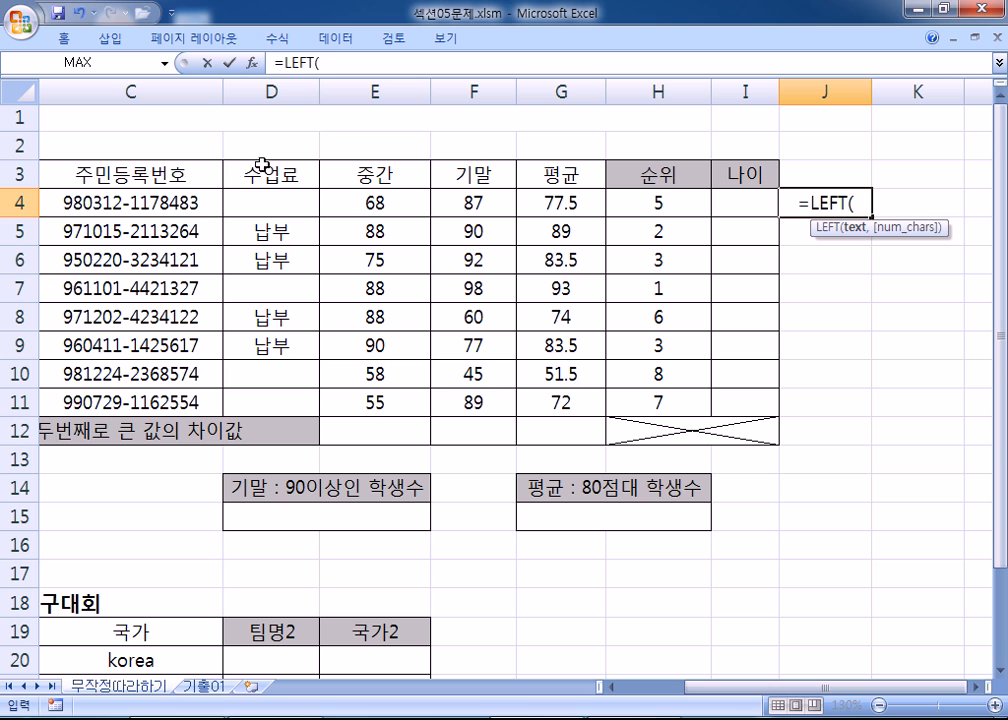
left_click(155, 197)
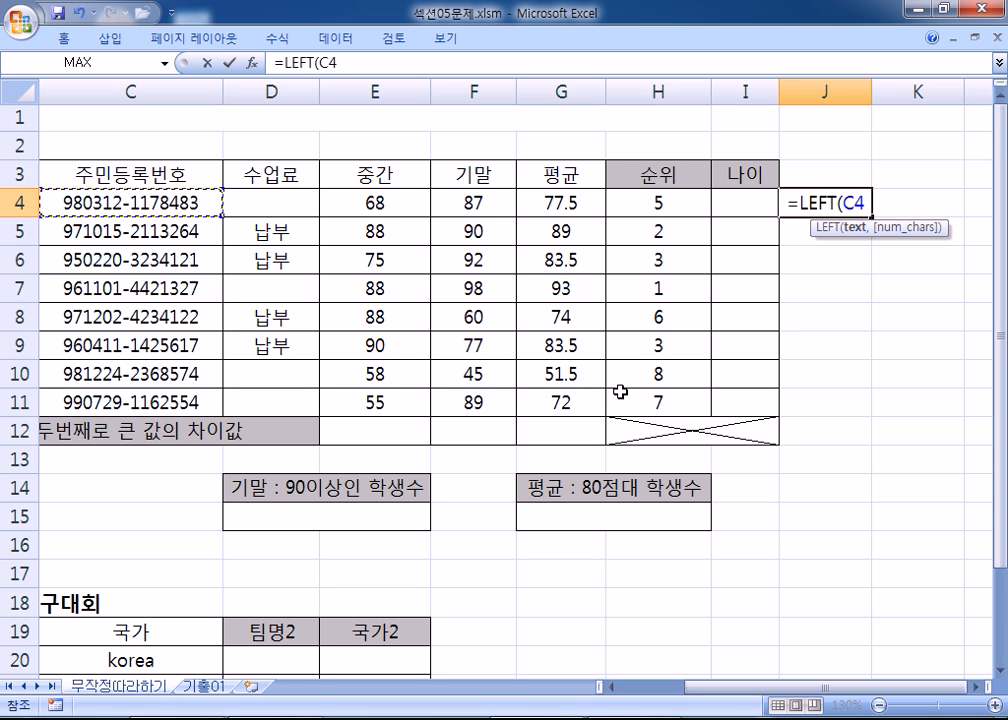
type(",")
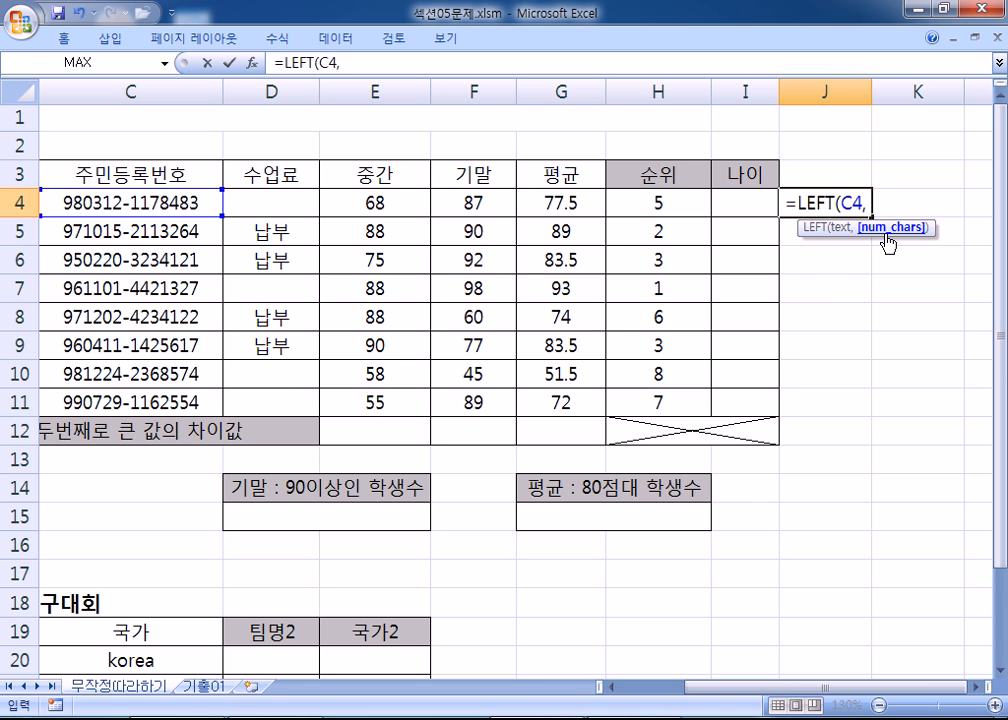
type("2")
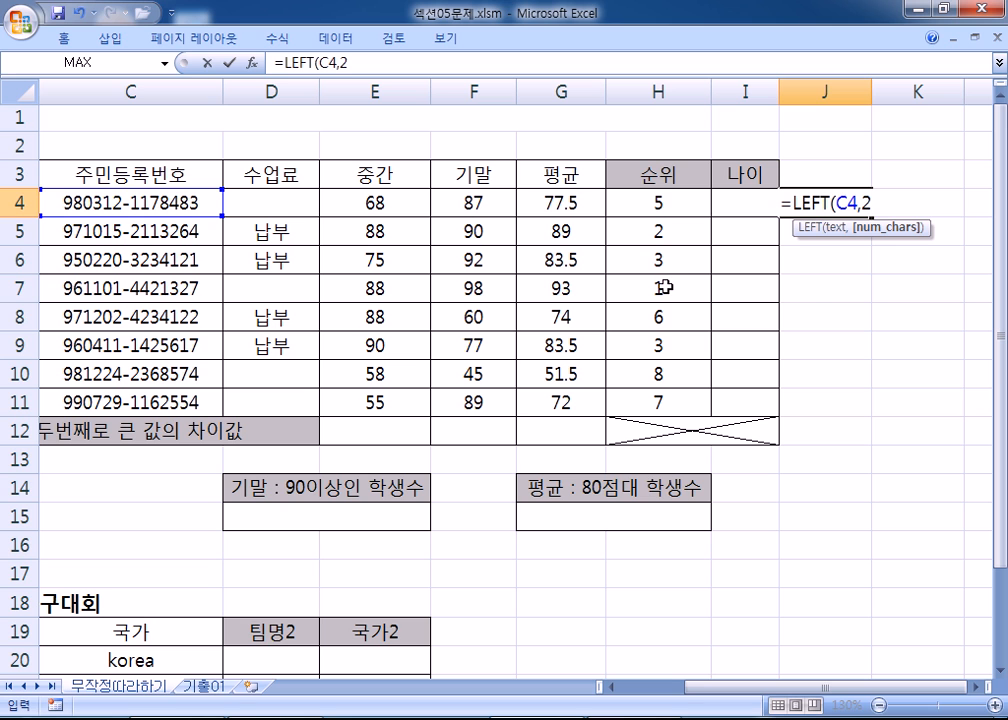
type(")")
key("Return")
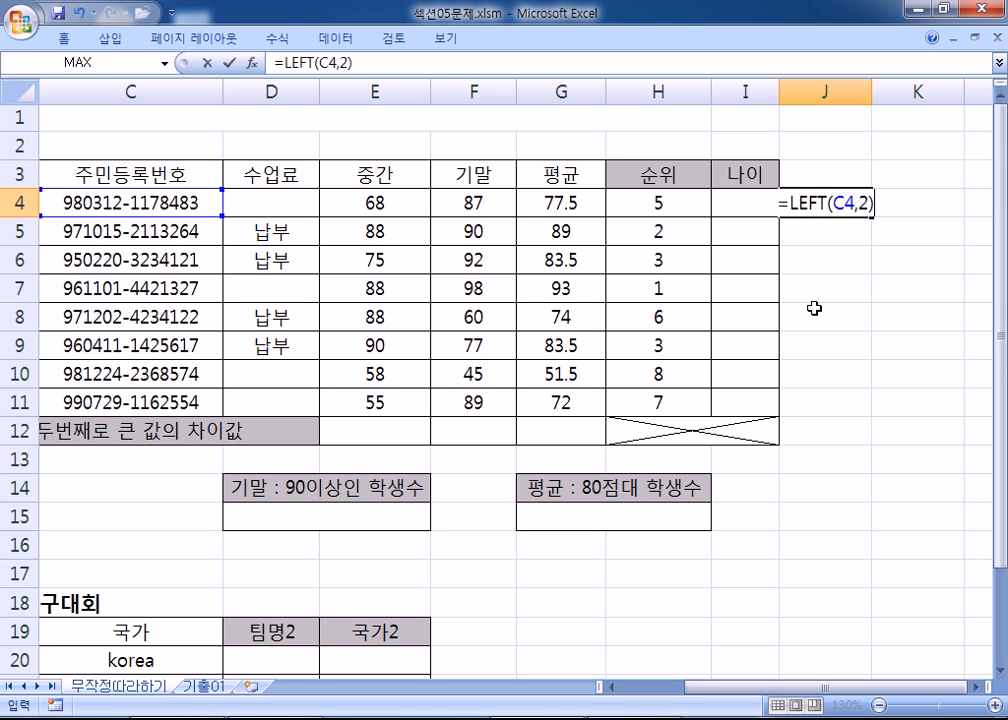
key("Return")
- Open the formula in J4 to examine the LEFT function name, and close it without editing
left_click(825, 203)
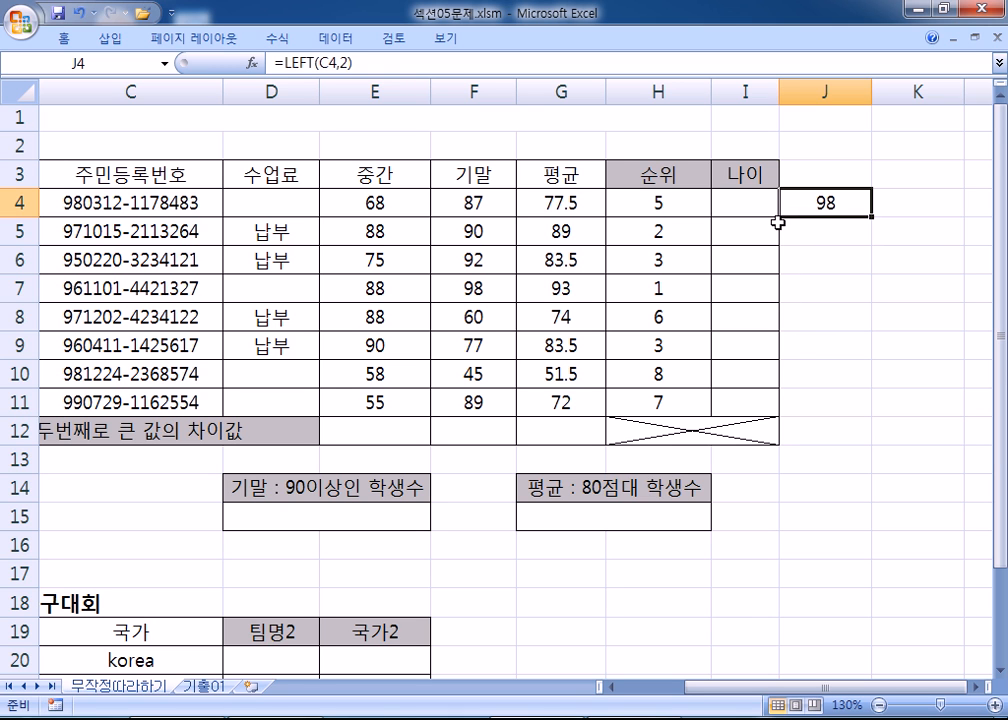
double_click(795, 210)
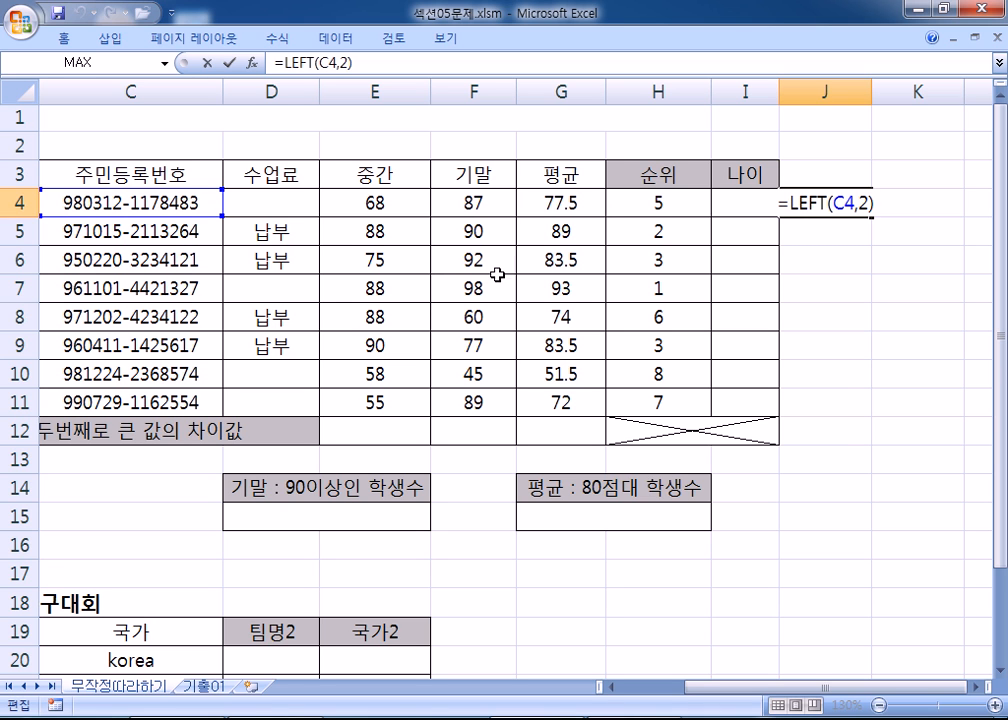
left_click_drag(789, 203, 823, 203)
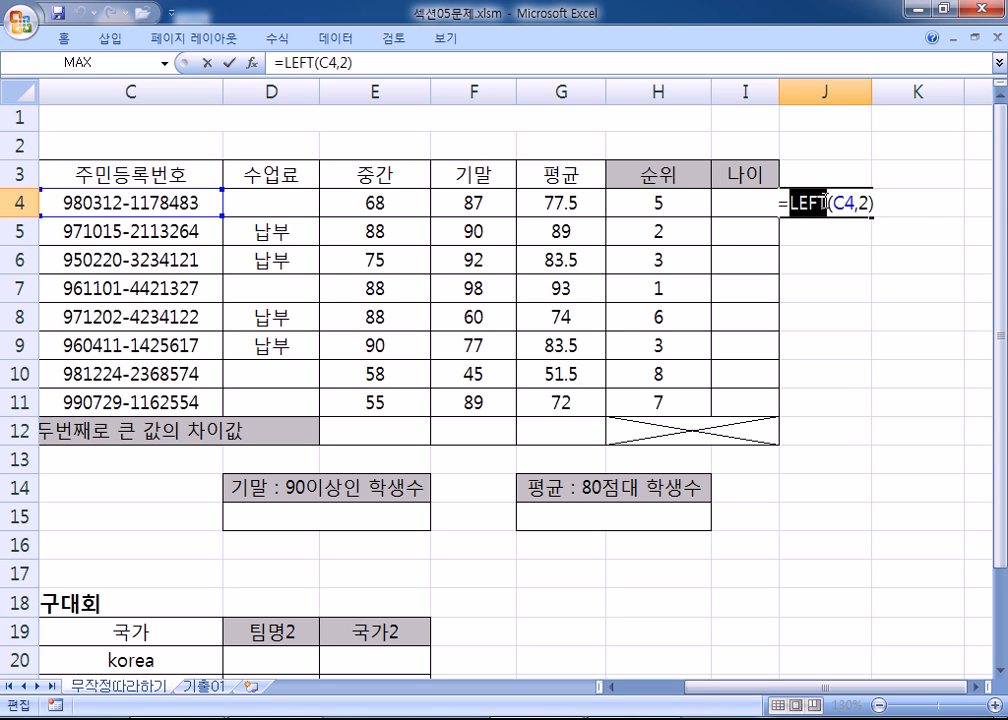
key("Return")
left_click(837, 200)
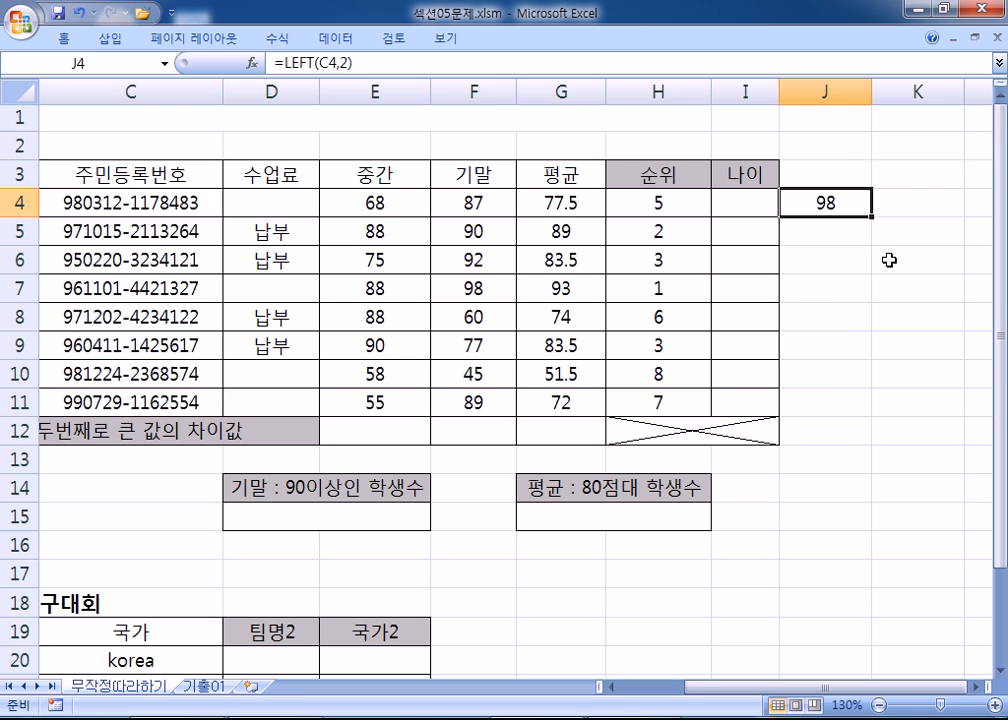
- Switch to Notepad, move its window higher, and add a line reading 1998 after a blank line below the LEFT formula
key("alt+Tab")
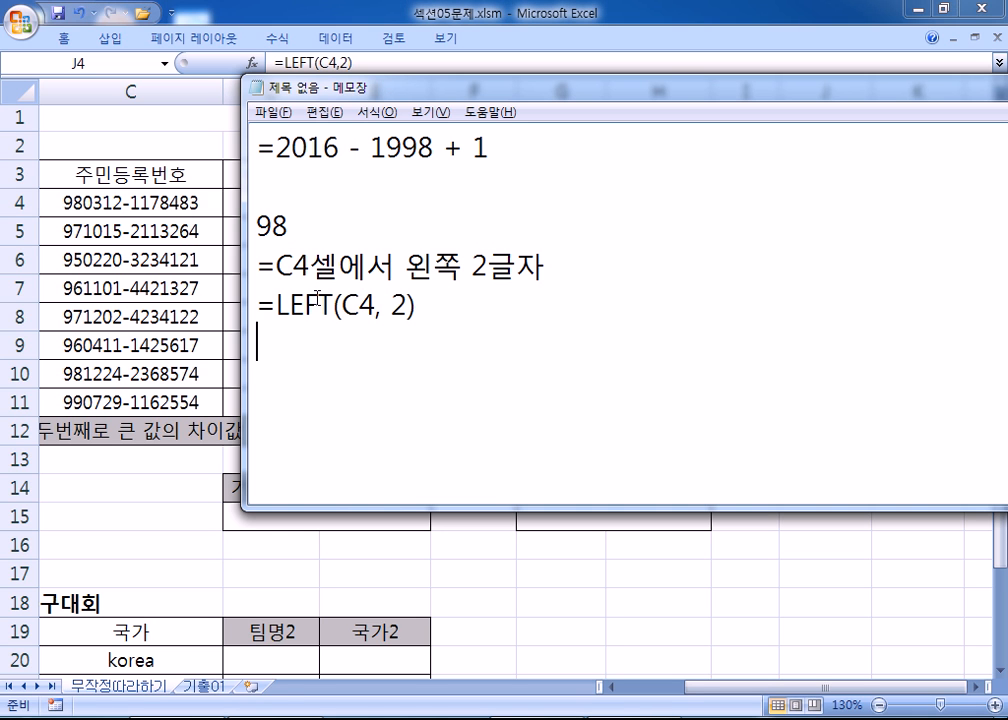
left_click_drag(370, 148, 402, 149)
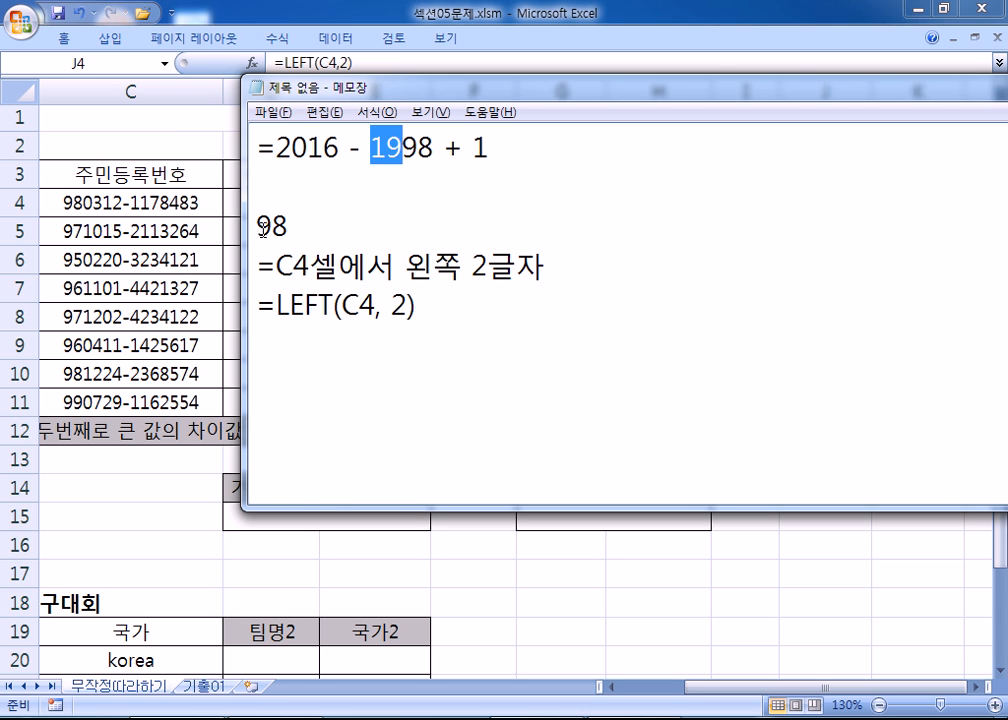
left_click(300, 350)
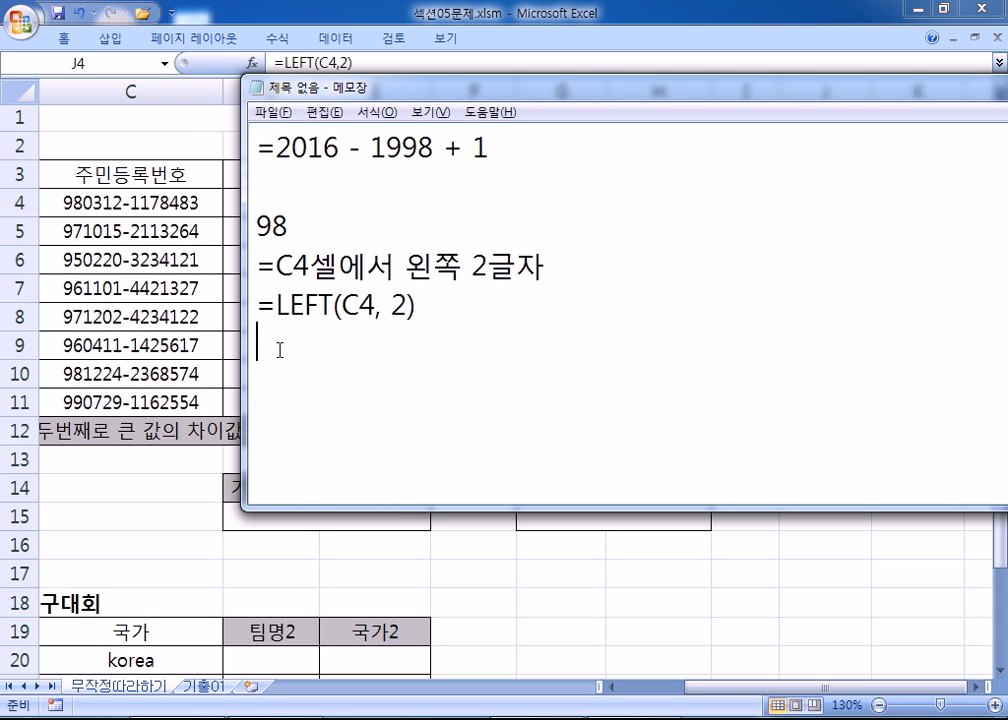
key("Return")
left_click_drag(305, 88, 320, 14)
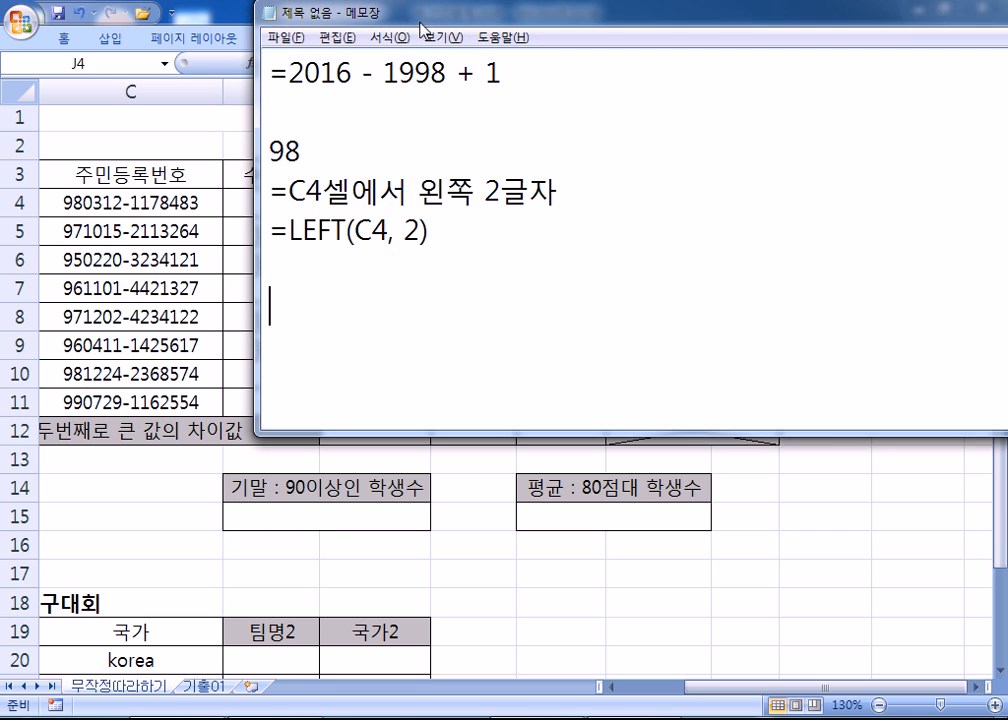
type("1988")
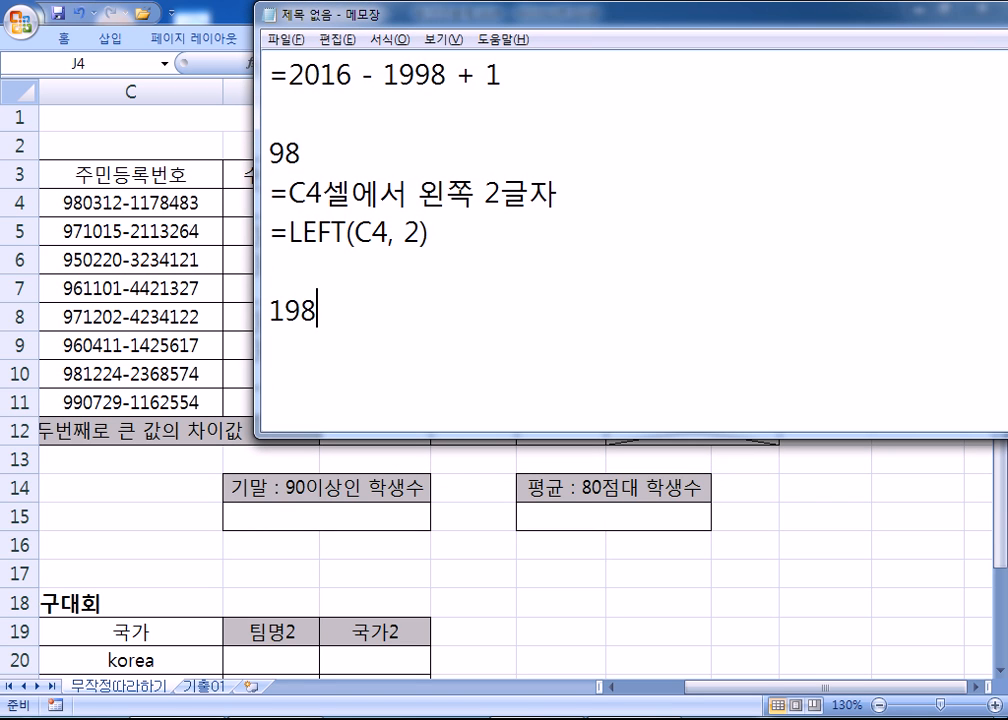
key("BackSpace")
key("BackSpace")
type("98")
- Add the line ="19" & "98" below 1998 in the note
key("Return")
type("=19")
key("Left")
key("Left")
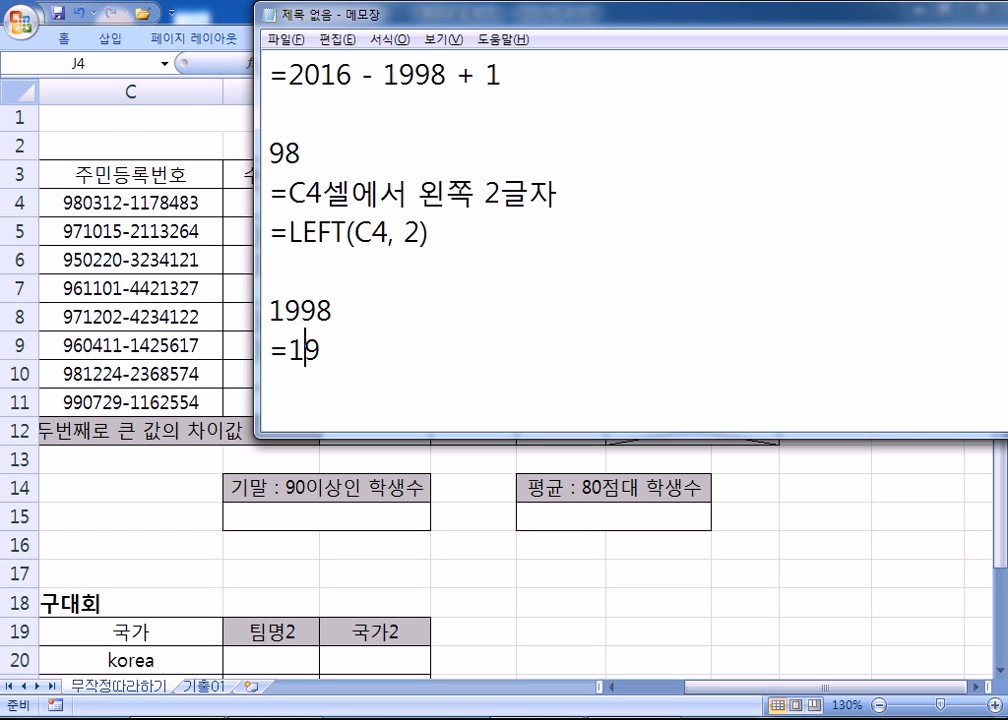
type("\"")
key("End")
type("\"")
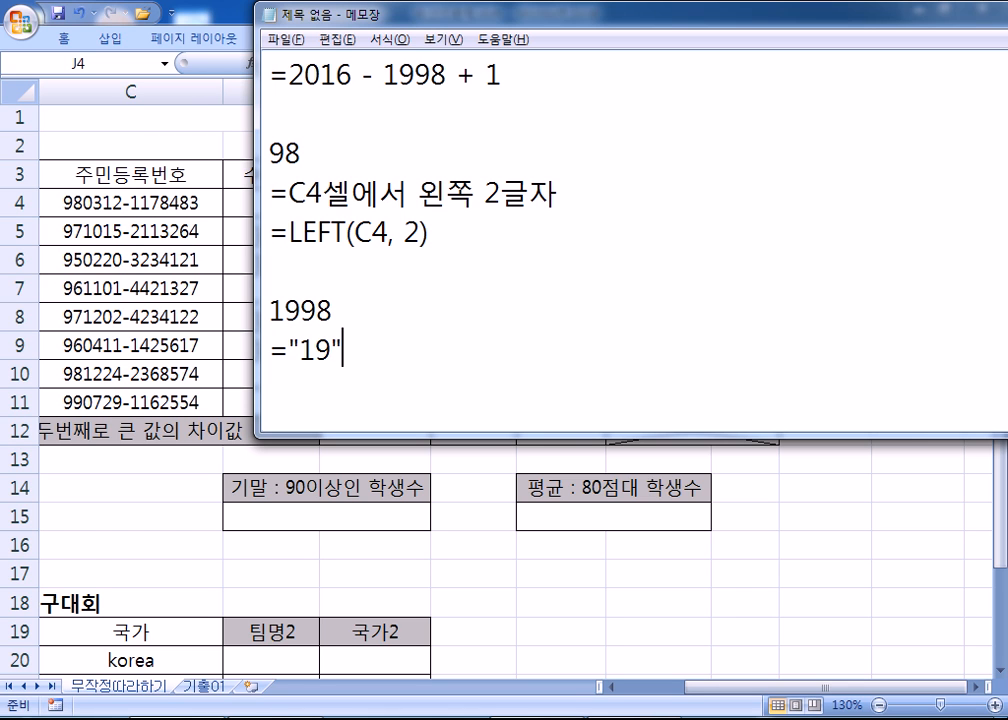
type(" \"98\"")
key("Left")
key("Left")
key("Left")
key("Left")
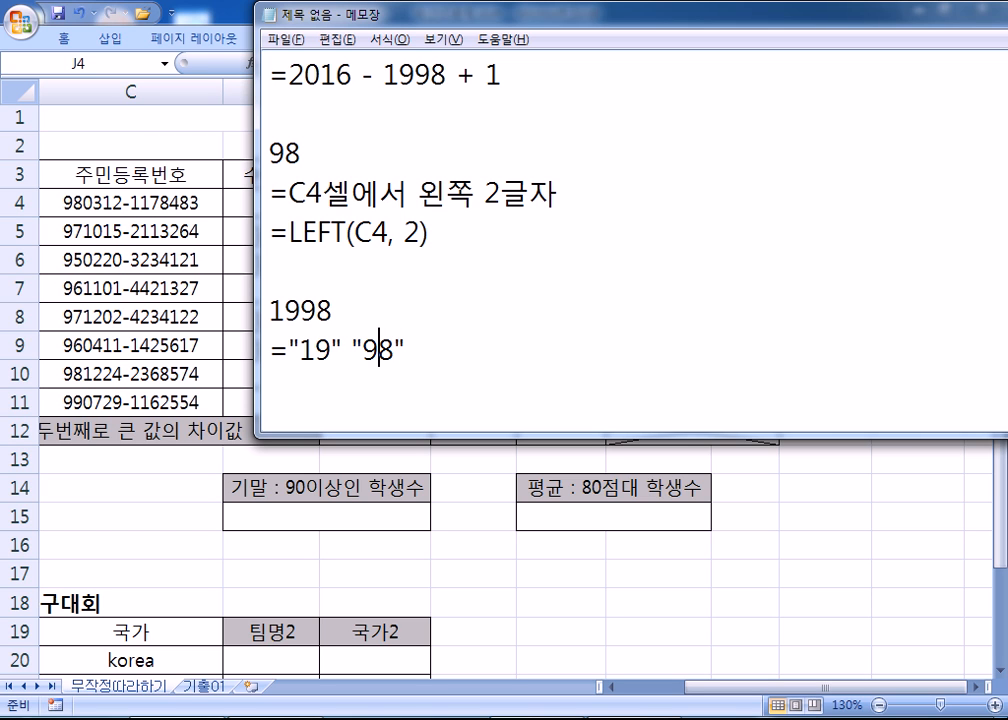
type("&")
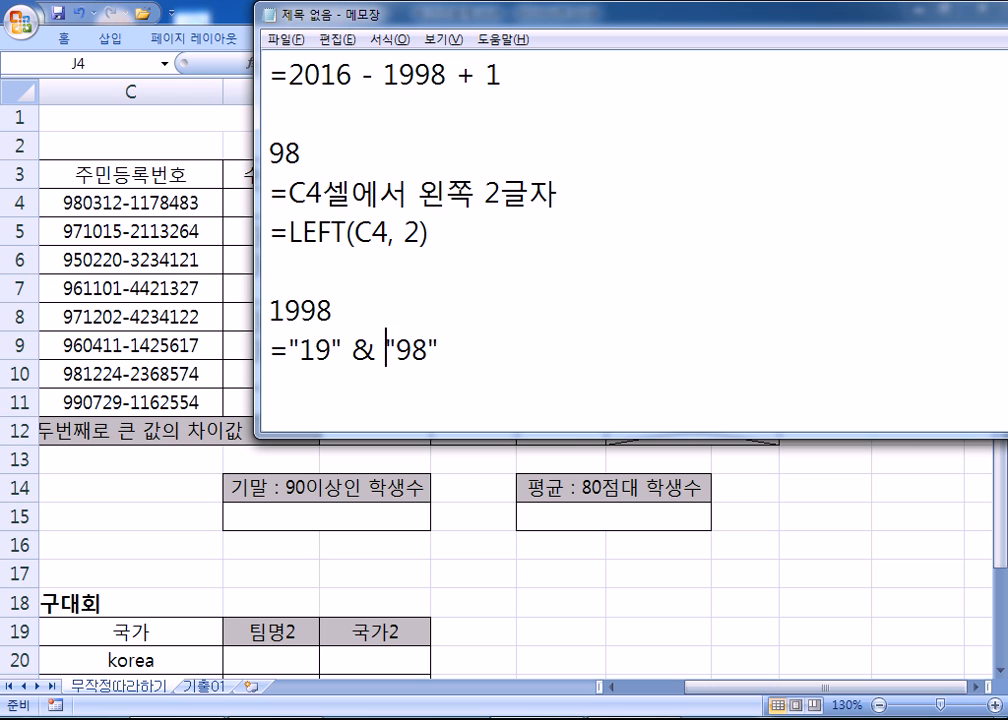
- Add the line =19 & 98 beneath the quoted version
key("End")
key("Return")
type("=19")
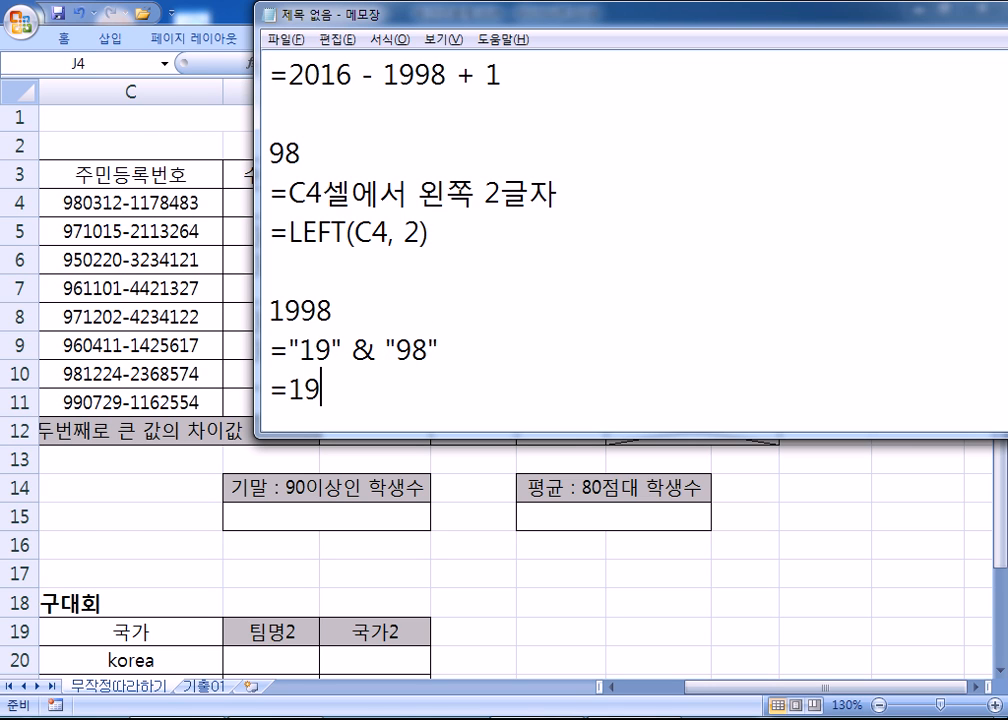
type(" 7")
key("BackSpace")
key("BackSpace")
type("& 98")
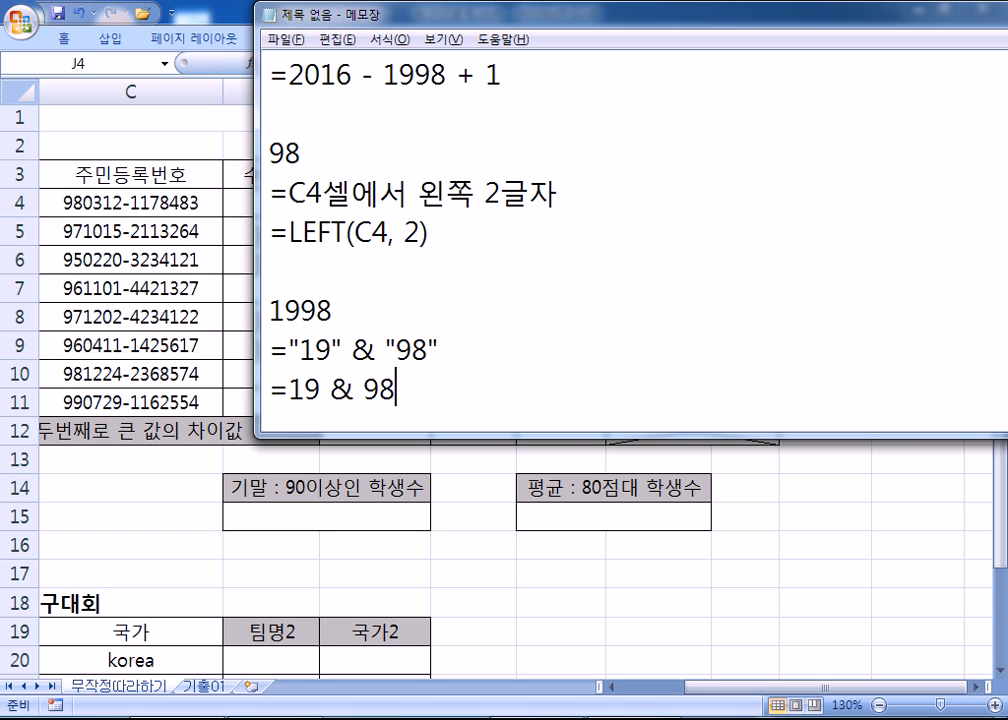
- Make the Notepad window taller and highlight the & operators and the numbers in the last two lines to examine them
left_click_drag(430, 437, 428, 539)
left_click_drag(352, 350, 373, 352)
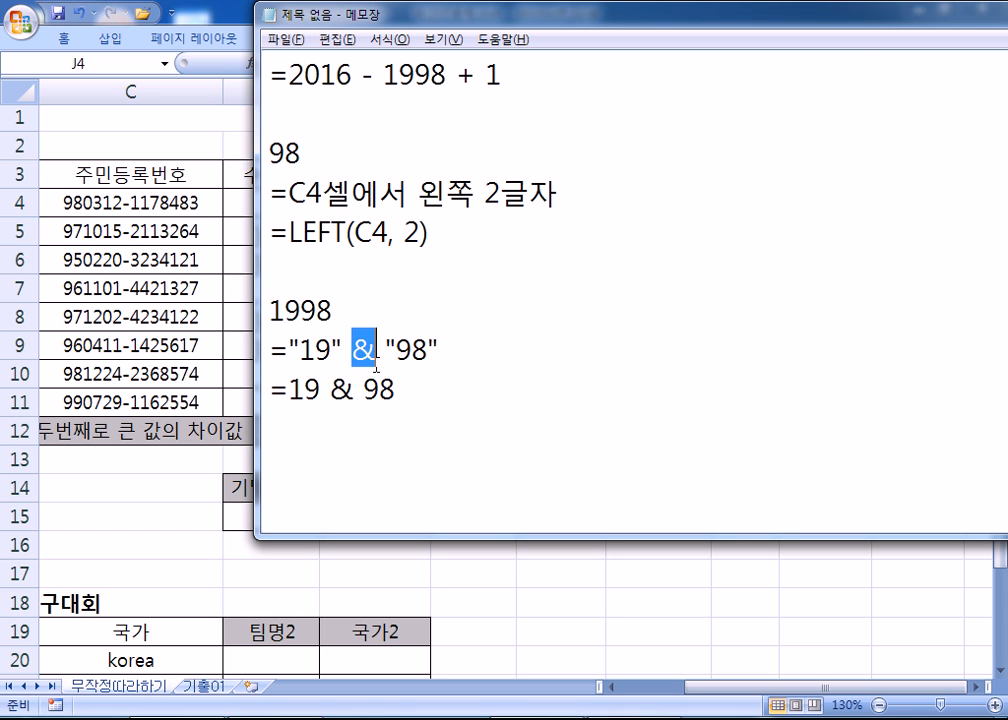
left_click_drag(331, 389, 354, 390)
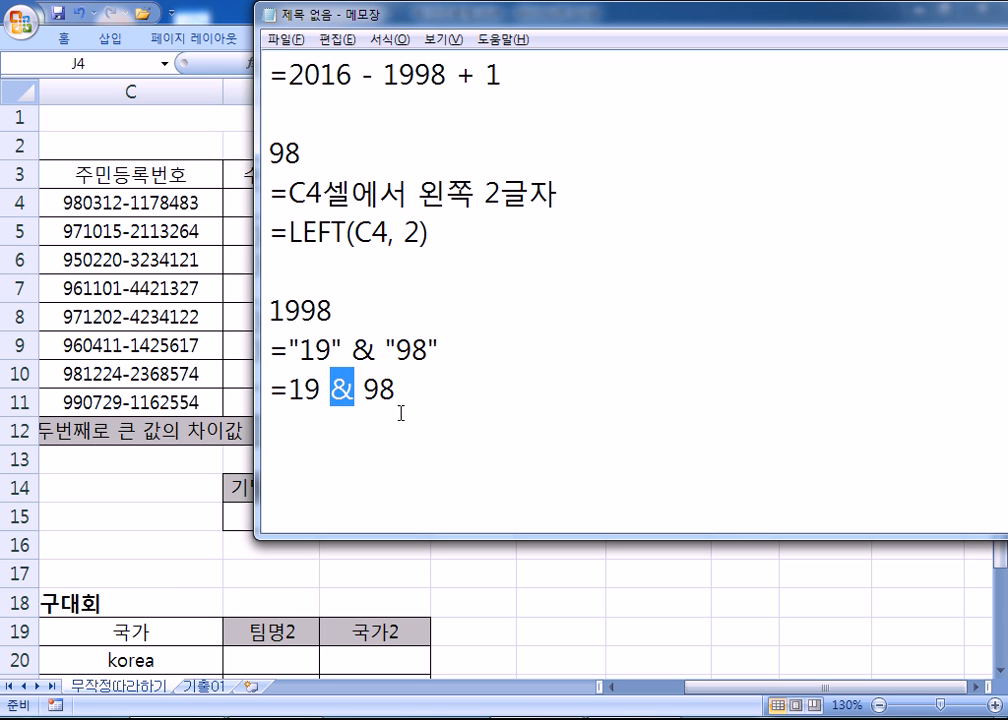
left_click_drag(288, 389, 397, 390)
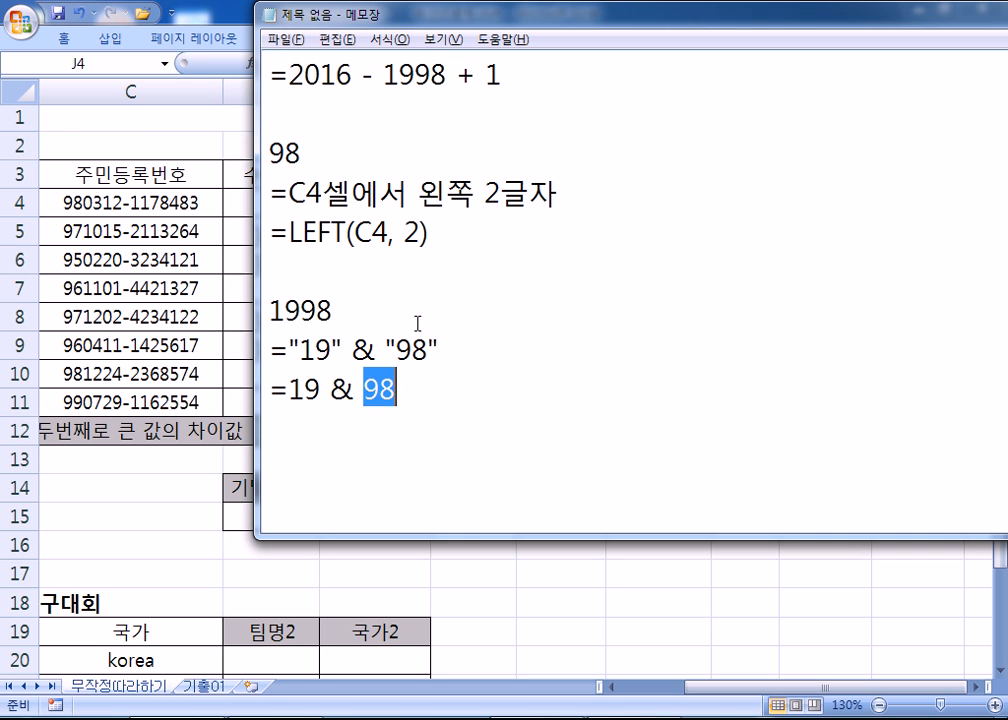
- Start a new formula line reading ="19" below the =19 & 98 line in the note
left_click(434, 378)
key("Return")
type("=19")
left_click(290, 425)
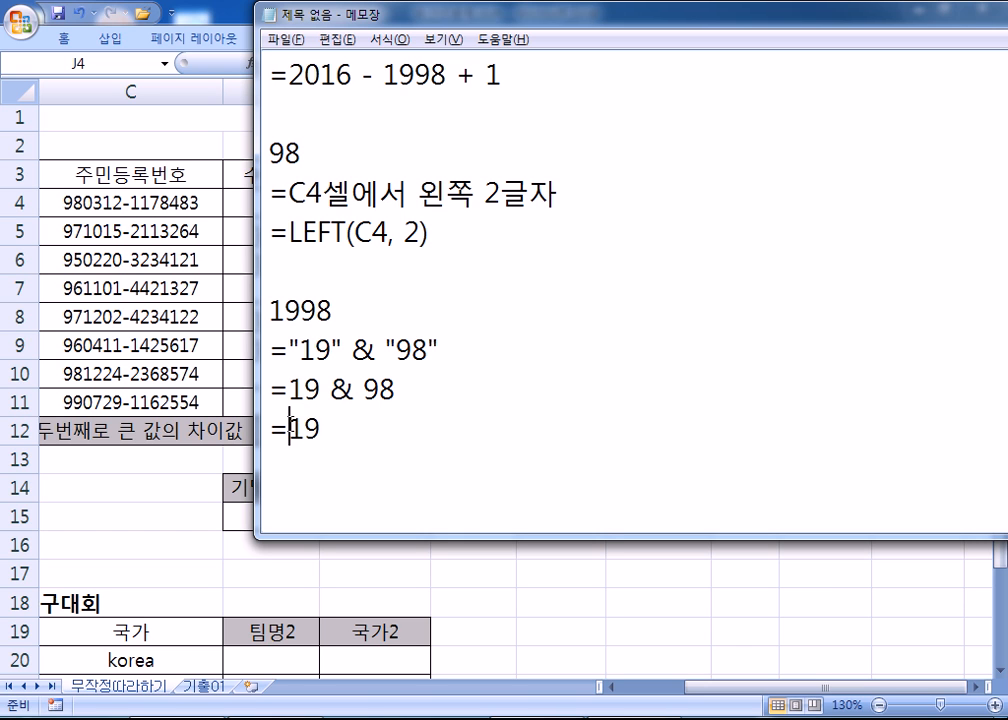
type("\"")
left_click(389, 432)
type("\"")
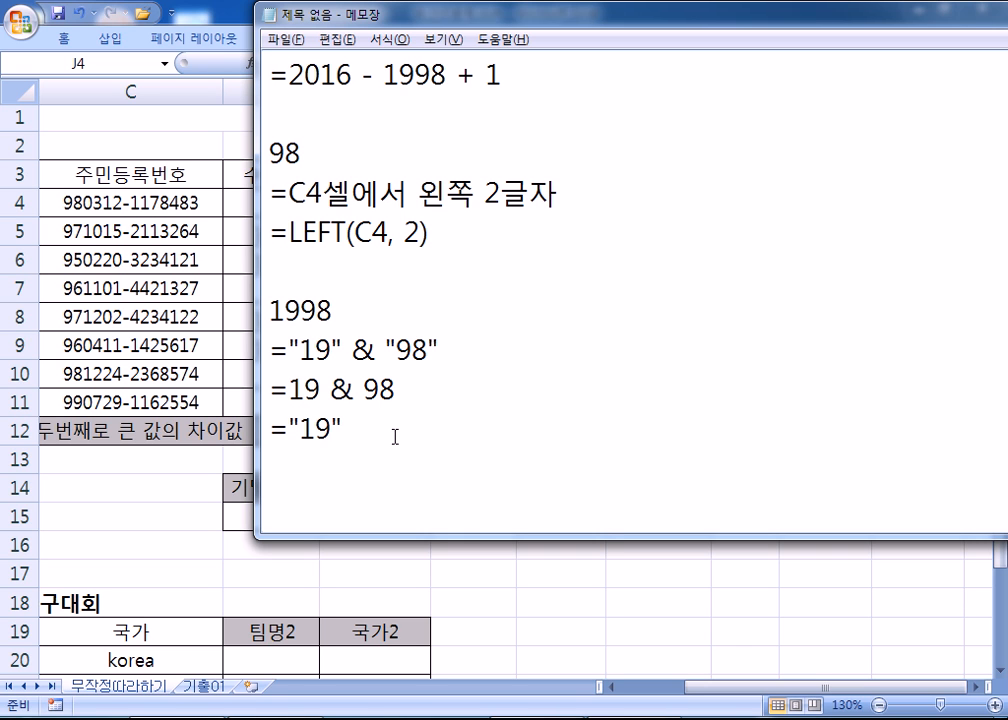
- Extend the ="19" line with & and a copy of LEFT(C4, 2) from the earlier LEFT formula
type(" &")
left_click_drag(289, 233, 428, 236)
key("ctrl+c")
left_click(475, 428)
key("ctrl+v")
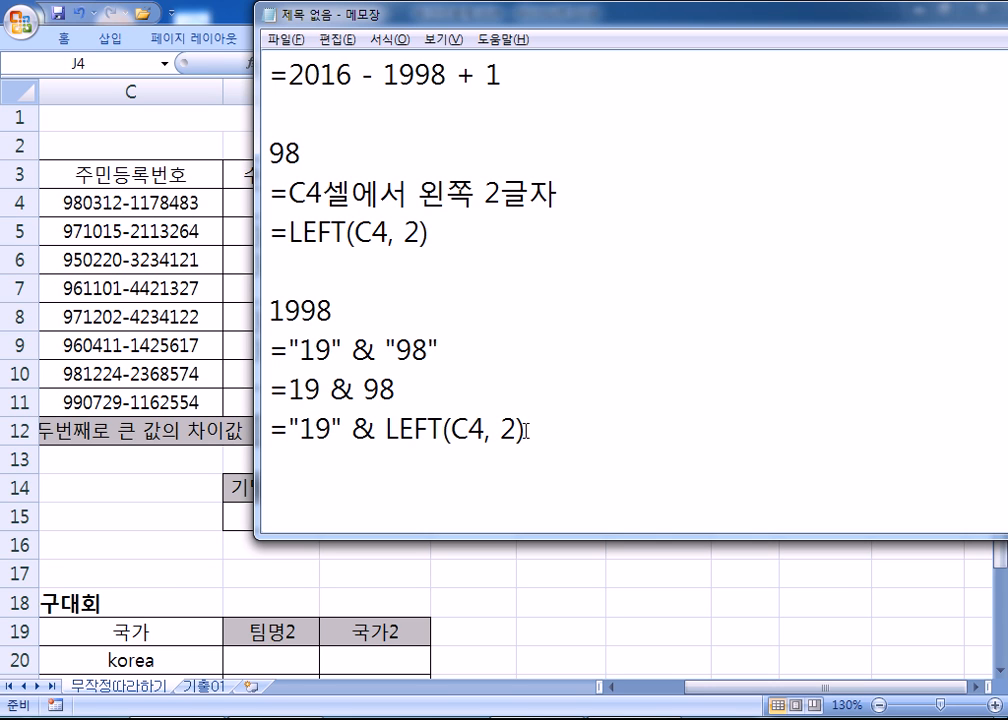
left_click_drag(300, 428, 524, 428)
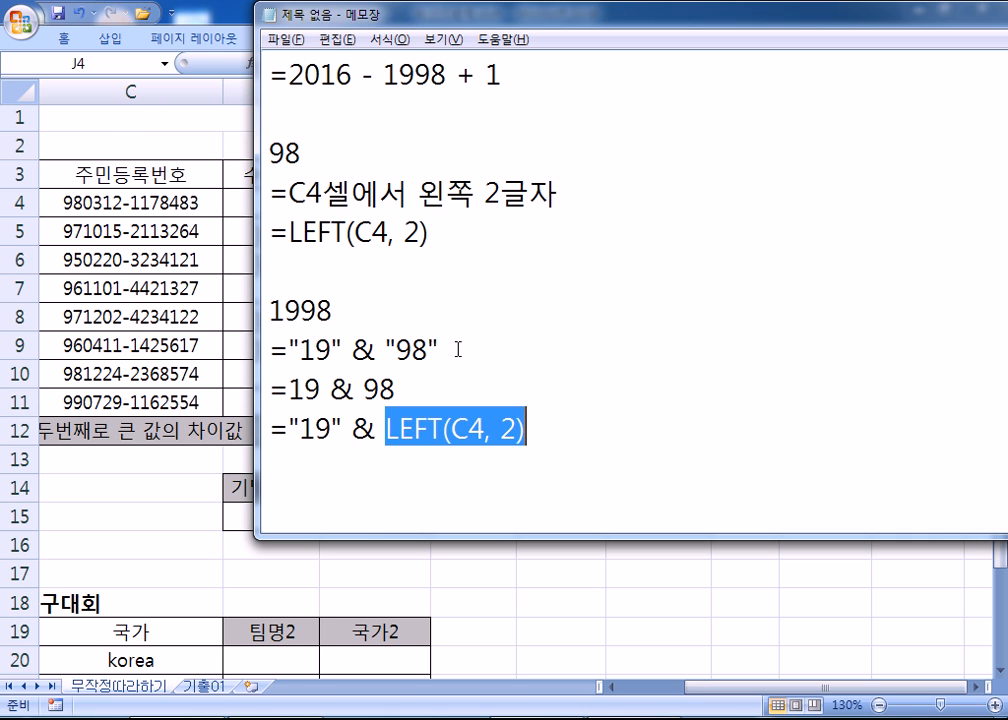
- Add six blank lines at the end of the note
left_click(555, 484)
key("Return")
key("Return")
key("Return")
key("Return")
key("Return")
key("Return")
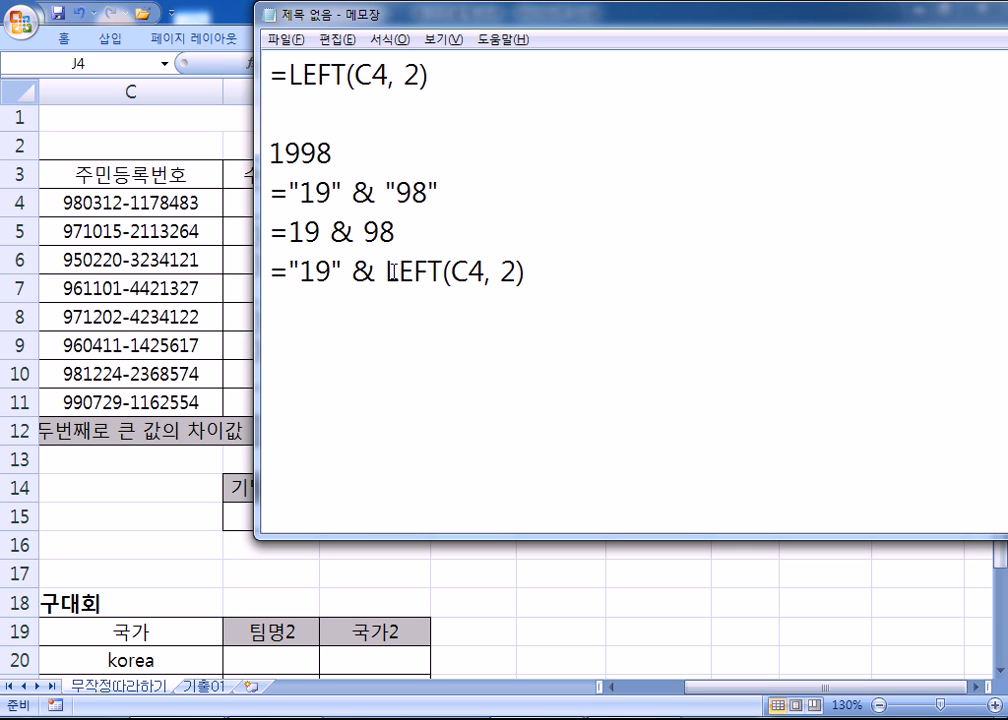
- Examine the "19" and LEFT(C4, 2) parts of the last formula against the 1998 line
left_click_drag(331, 271, 301, 271)
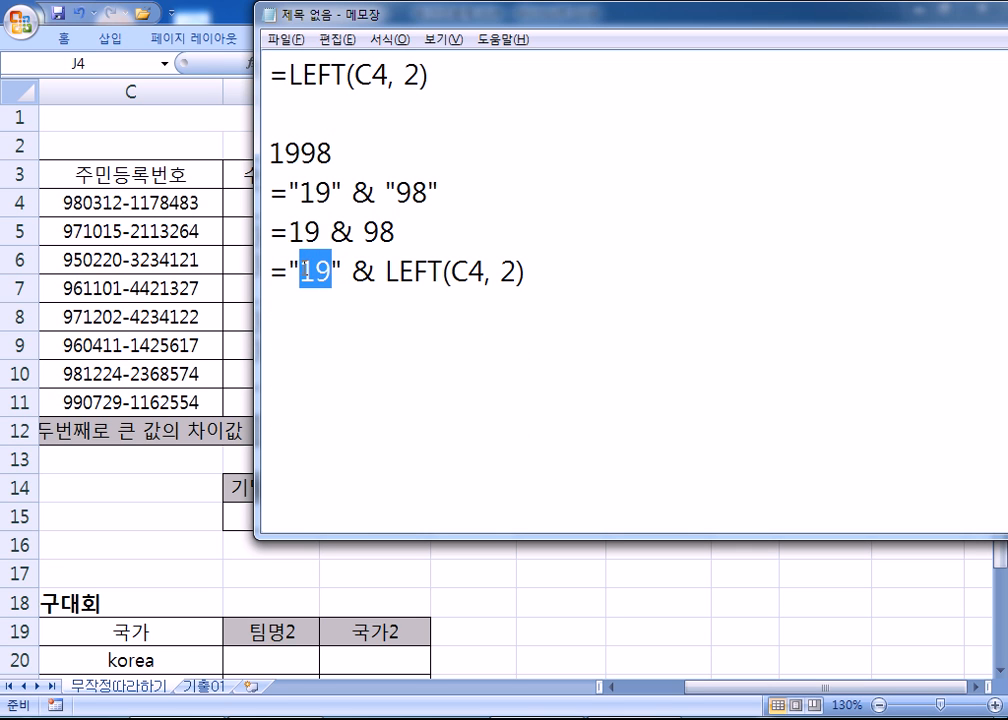
left_click_drag(386, 271, 535, 268)
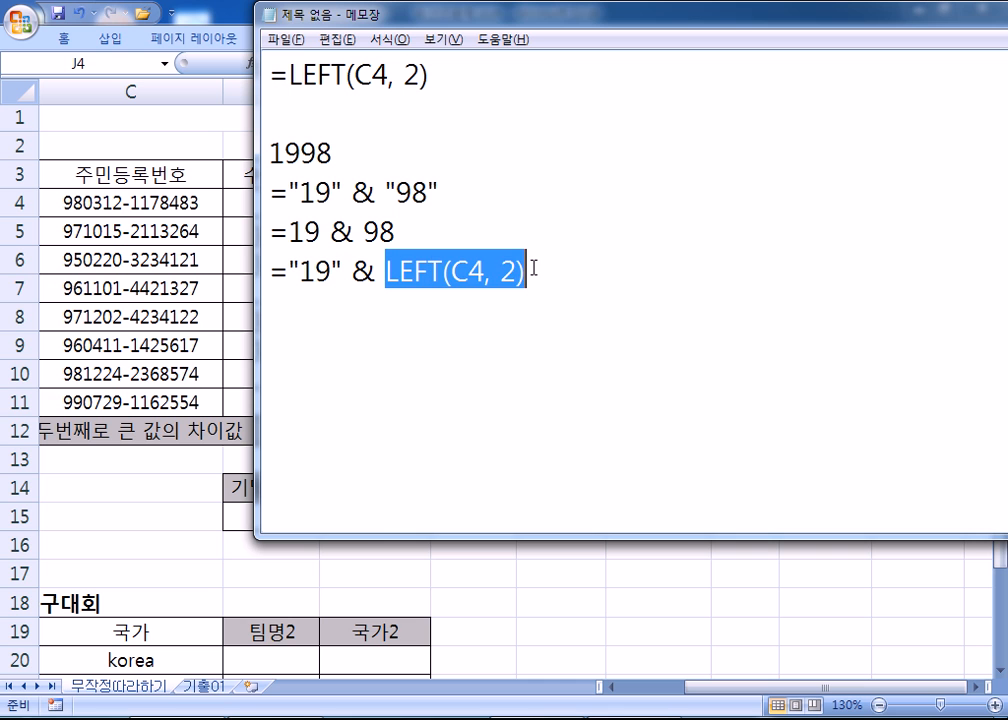
scroll(281, 227, "up", 1)
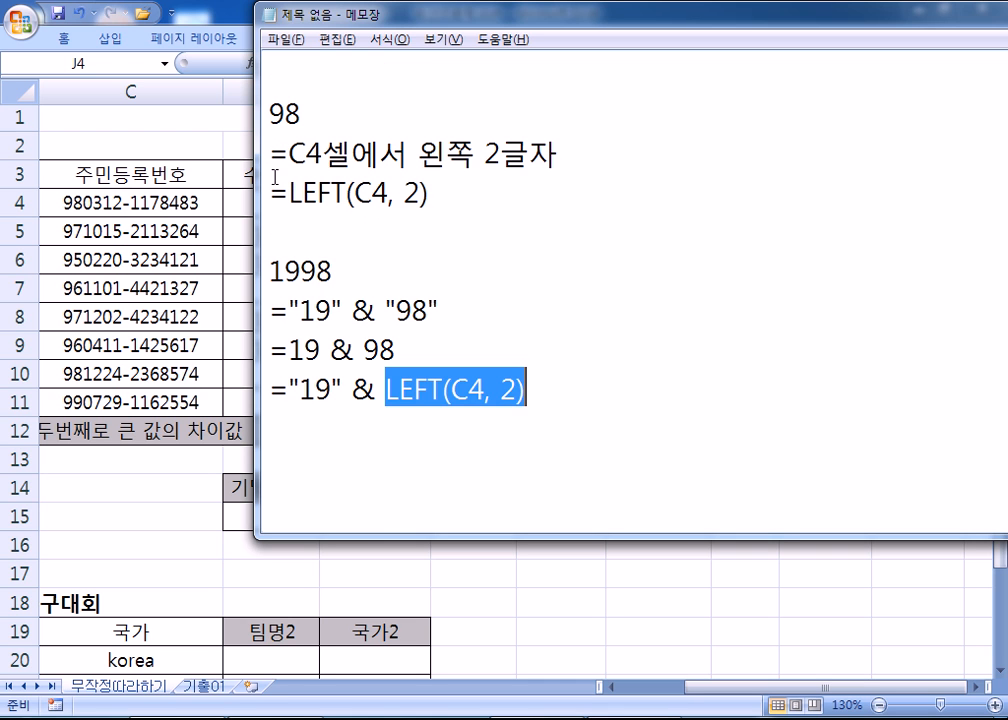
scroll(457, 248, "down", 1)
left_click_drag(300, 271, 516, 272)
left_click_drag(370, 271, 335, 271)
scroll(352, 278, "up", 1)
left_click(335, 271)
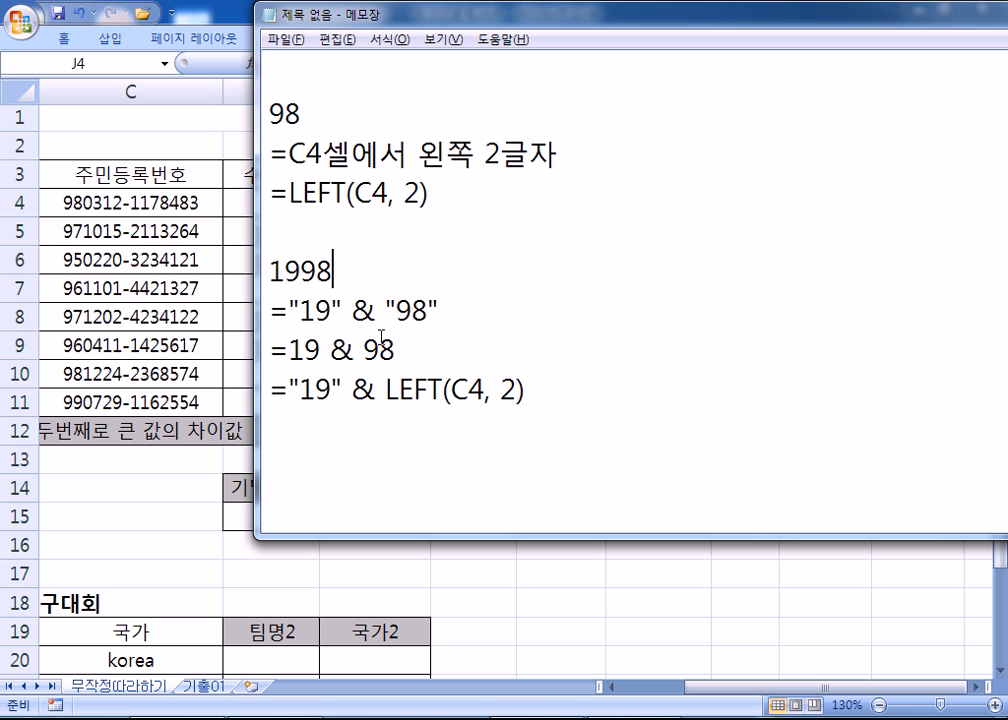
- Highlight 1998, 2016 and + 1 in the =2016 - 1998 + 1 formula to review each part
scroll(381, 338, "up", 1)
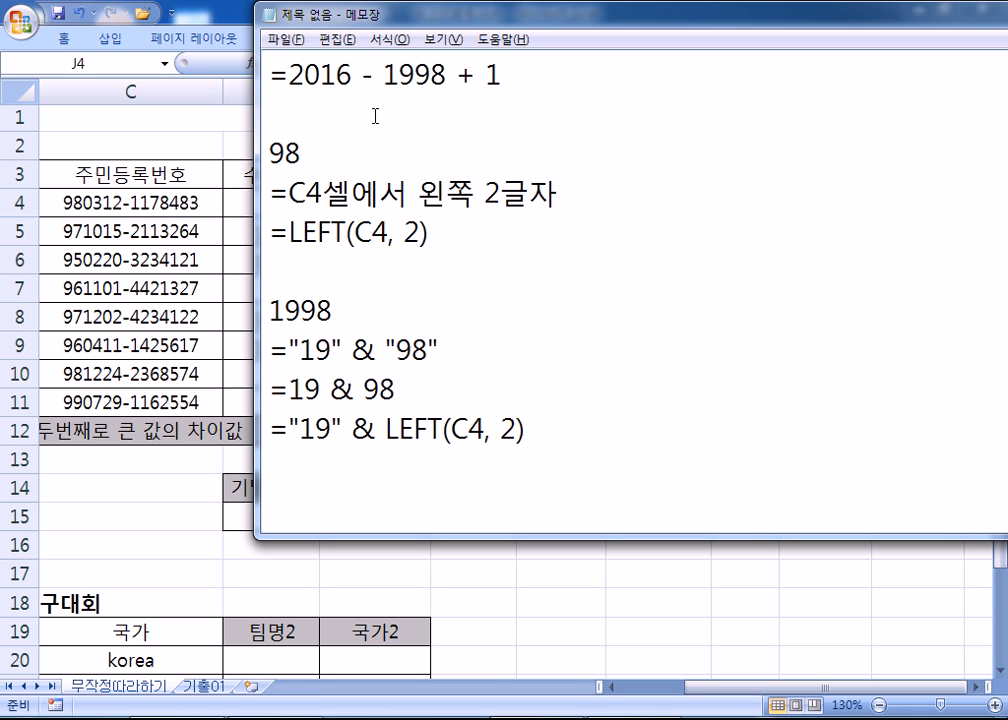
left_click_drag(384, 75, 446, 75)
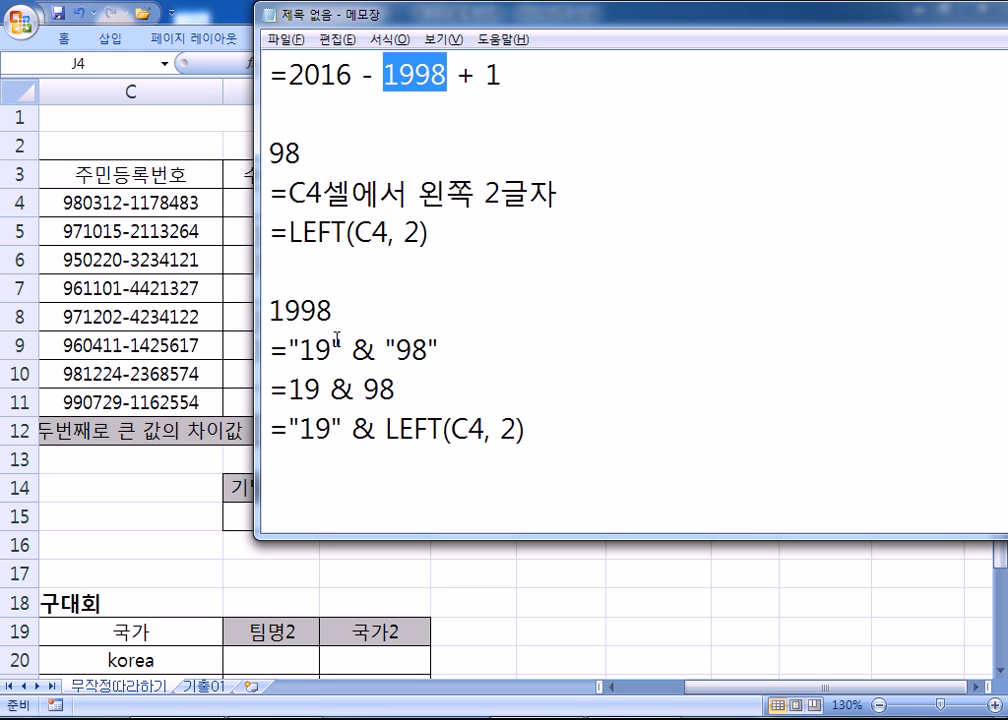
left_click_drag(352, 75, 289, 75)
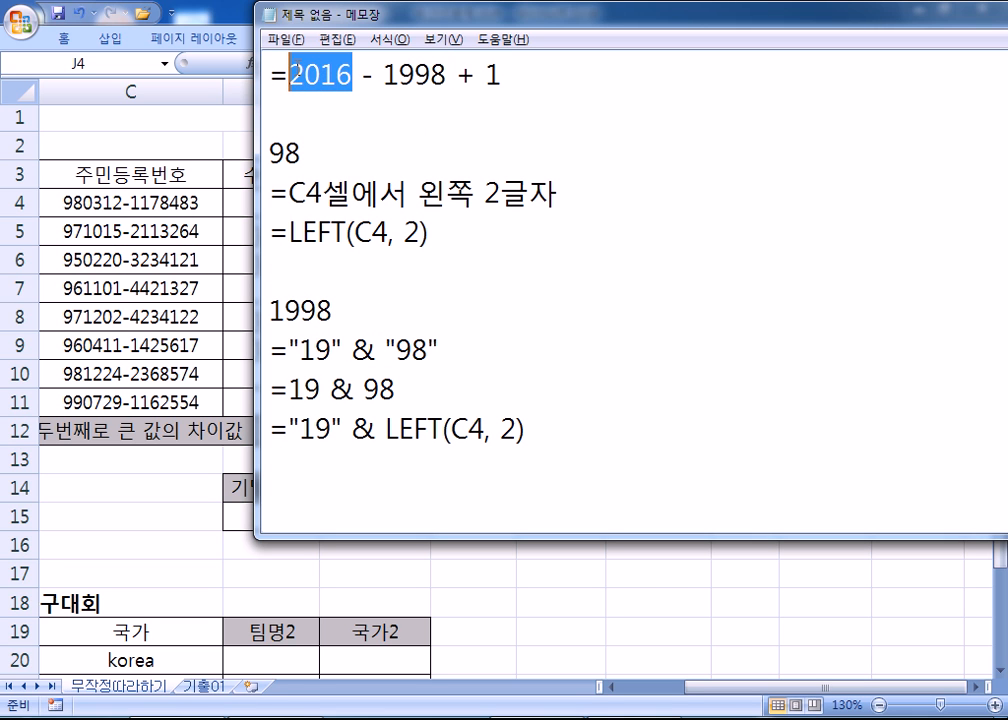
left_click_drag(458, 75, 503, 75)
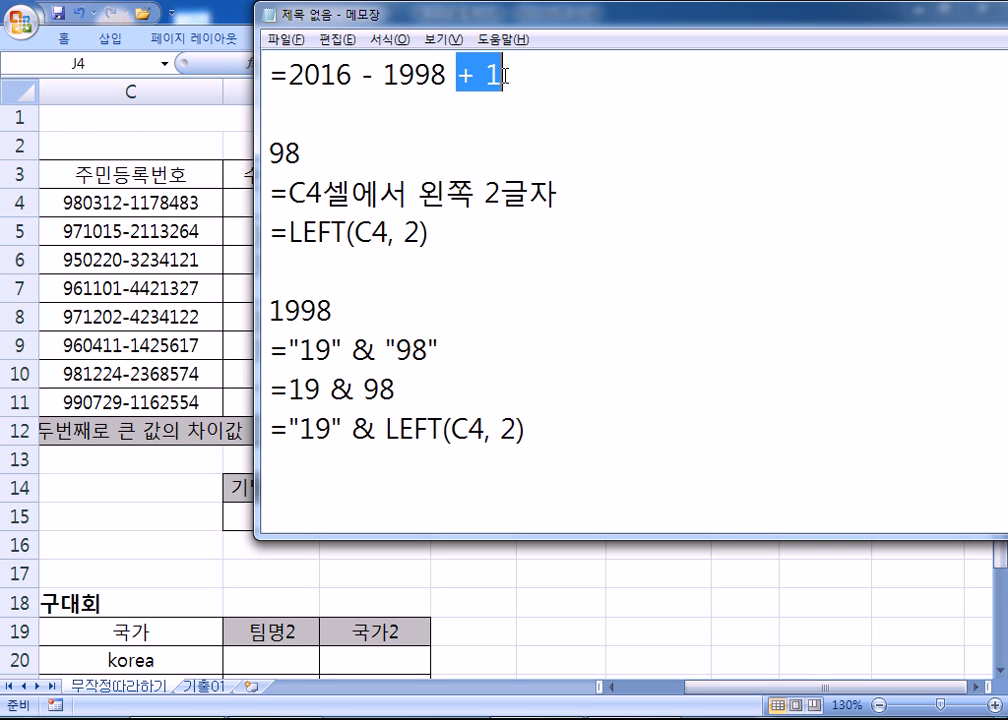
left_click(499, 153)
- Dismiss the AhnLab V3 update notification and return to the note
scroll(490, 165, "down", 1)
left_click(486, 383)
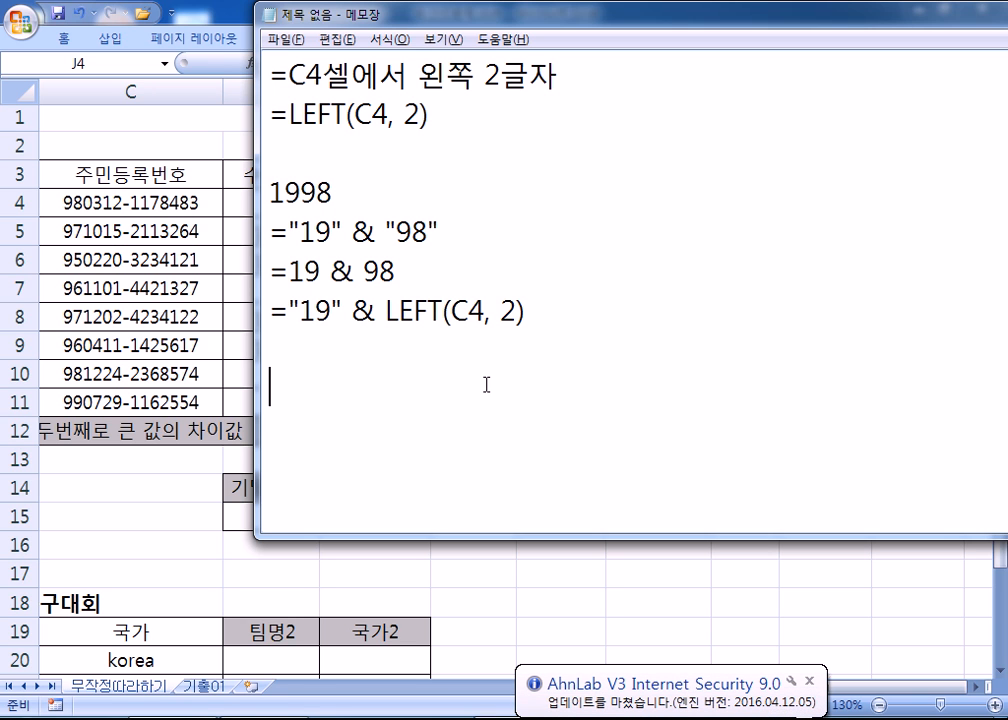
left_click(808, 680)
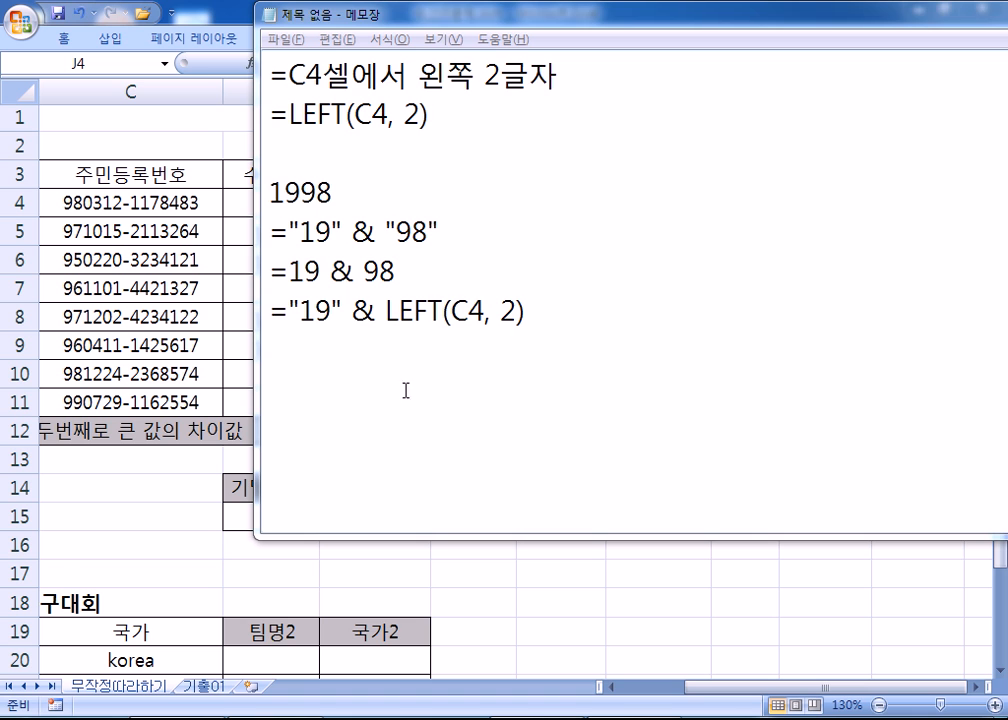
left_click(432, 307)
- Add the line =2016 - "19" & LEFT(C4, 2) + 1 directly below =2016 - 1998 + 1
scroll(432, 307, "up", 2)
left_click(542, 74)
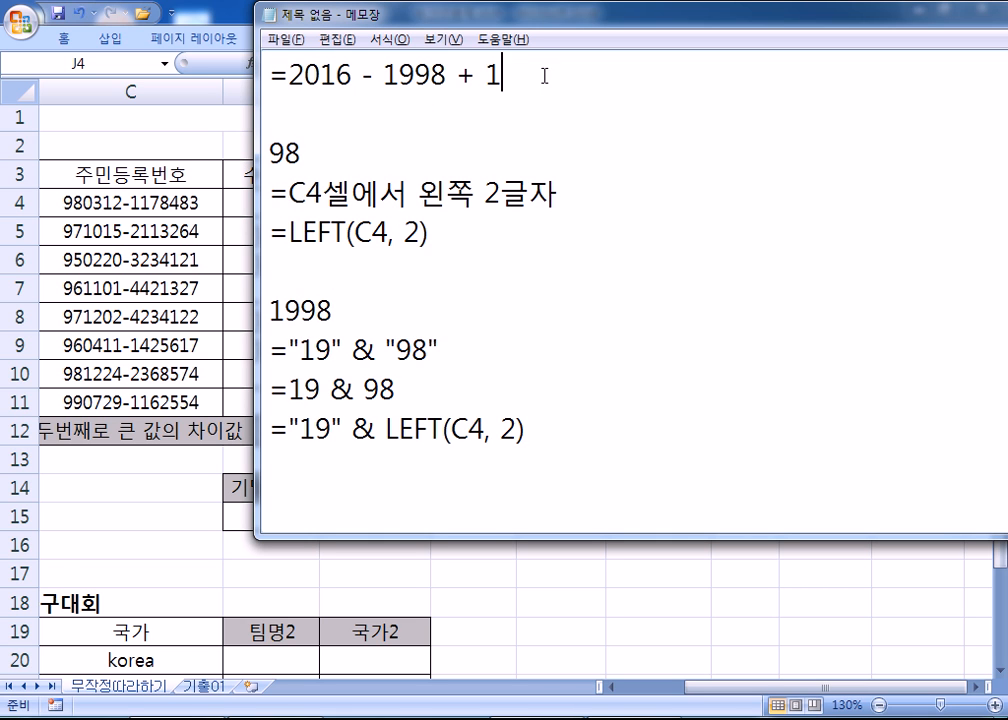
key("Return")
type("=")
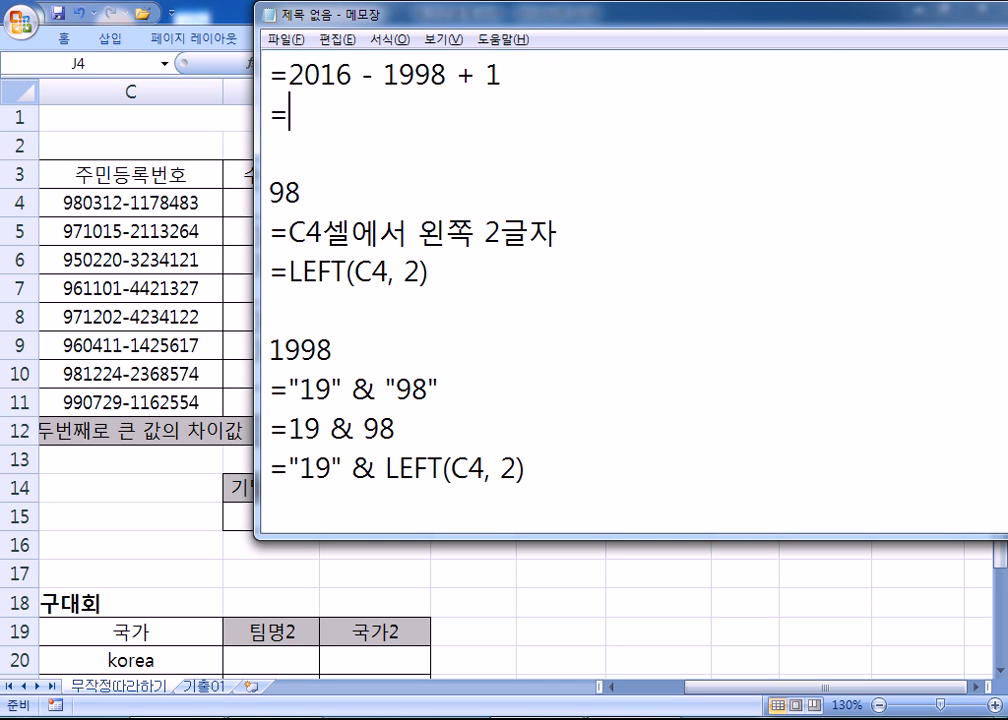
type("2016 - ")
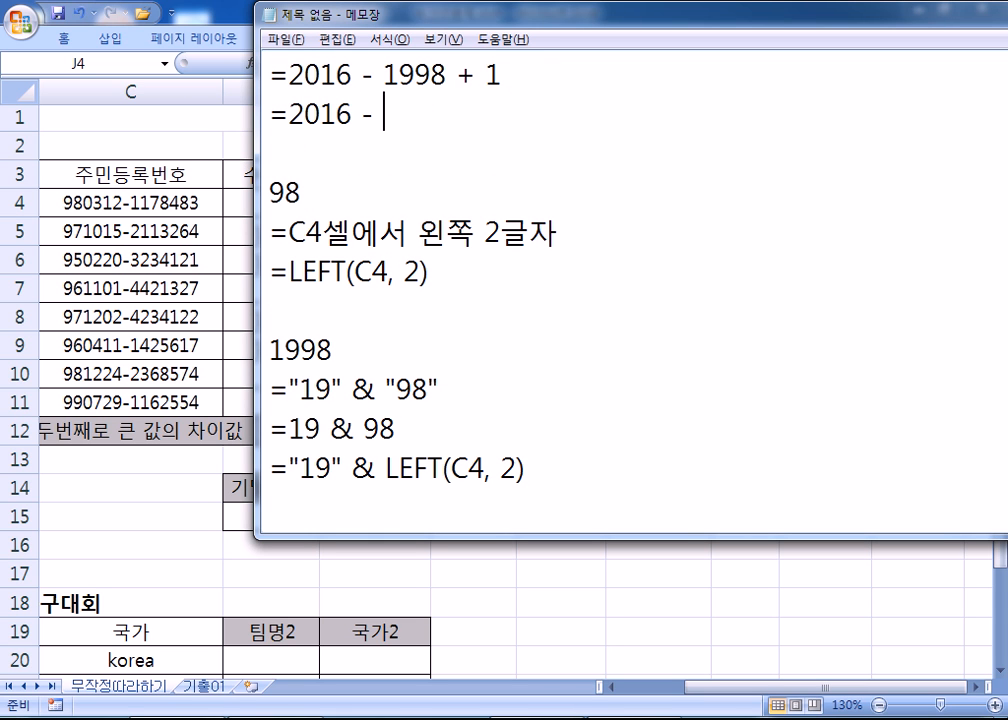
type("\"19\" & LEFT")
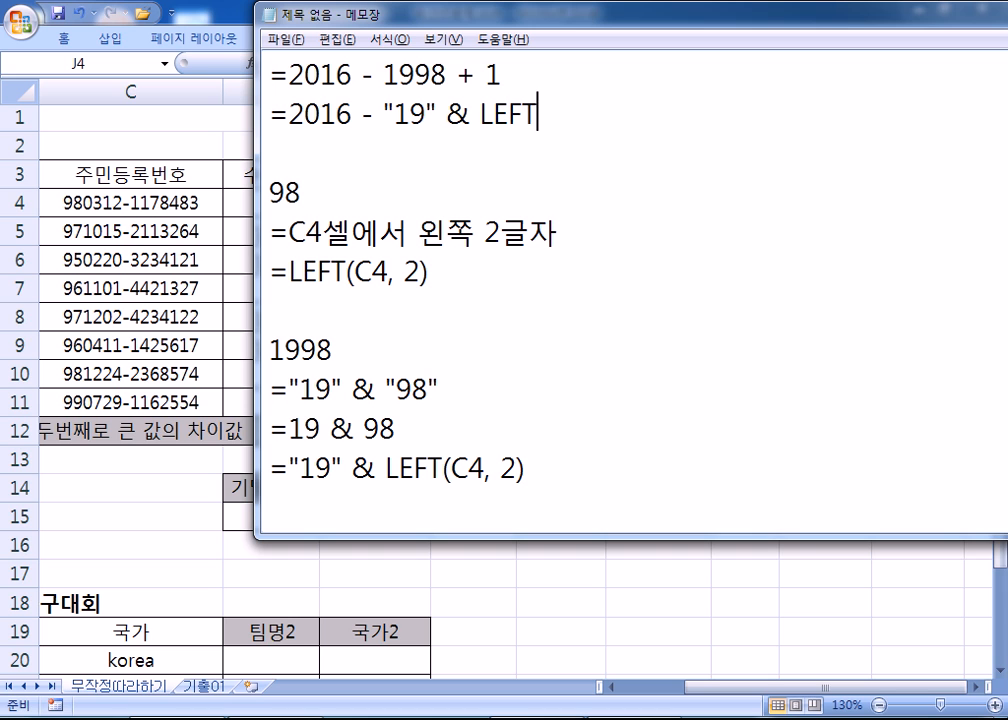
type("(C4, 2")
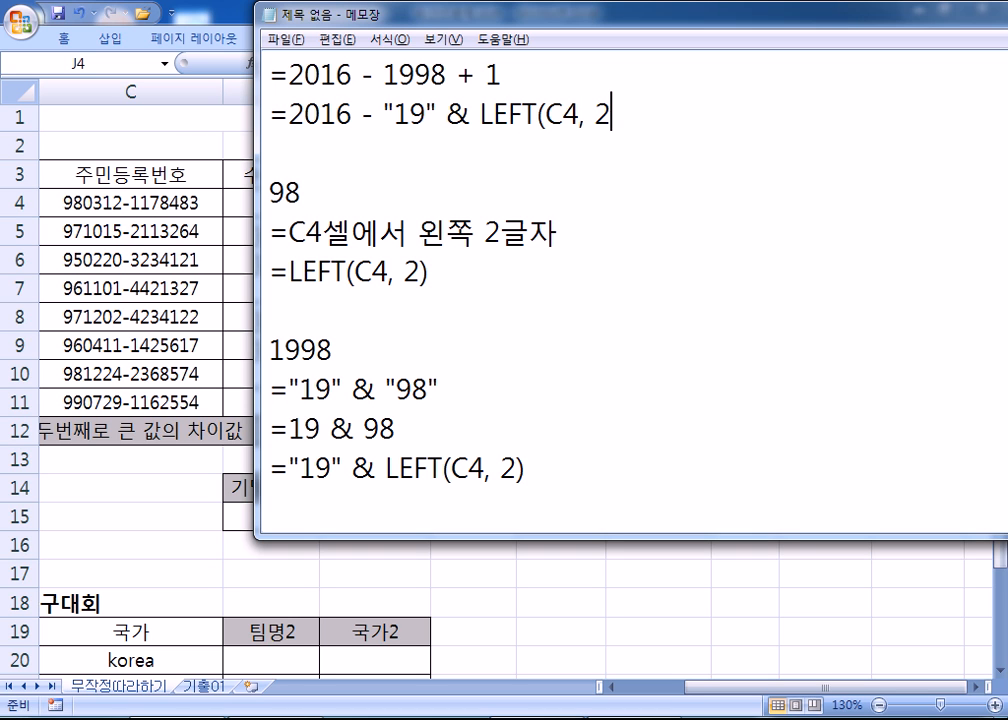
type(") + 1")
- Mark the new LEFT-based age formula as wrong with (X) at its end
type(" X")
type("(")
key("End")
type(")")
- Duplicate the formula line marked (X) onto the line below it
key("Return")
key("Up")
key("shift+Down")
key("ctrl+c")
key("Right")
key("ctrl+v")
- Insert an opening parenthesis before "19" in the duplicated formula
key("Up")
key("End")
key("Left")
key("Left")
key("Left")
key("Left")
key("Left")
key("Left")
key("Left")
key("Left")
key("Left")
key("Left")
key("Left")
key("Left")
key("Left")
key("Left")
key("Left")
key("Left")
key("Left")
key("Left")
key("Left")
key("Left")
key("Left")
key("Left")
key("Left")
key("Left")
key("Left")
key("Left")
type("(")
- Insert a closing parenthesis after LEFT(C4, 2) in the duplicated formula, so the & expression is enclosed
key("Right")
key("Right")
key("Right")
key("Right")
key("Right")
key("Right")
key("Right")
key("Right")
key("Right")
key("Right")
key("Right")
key("Right")
key("Right")
key("Right")
key("Right")
key("Right")
key("Right")
key("Right")
key("Right")
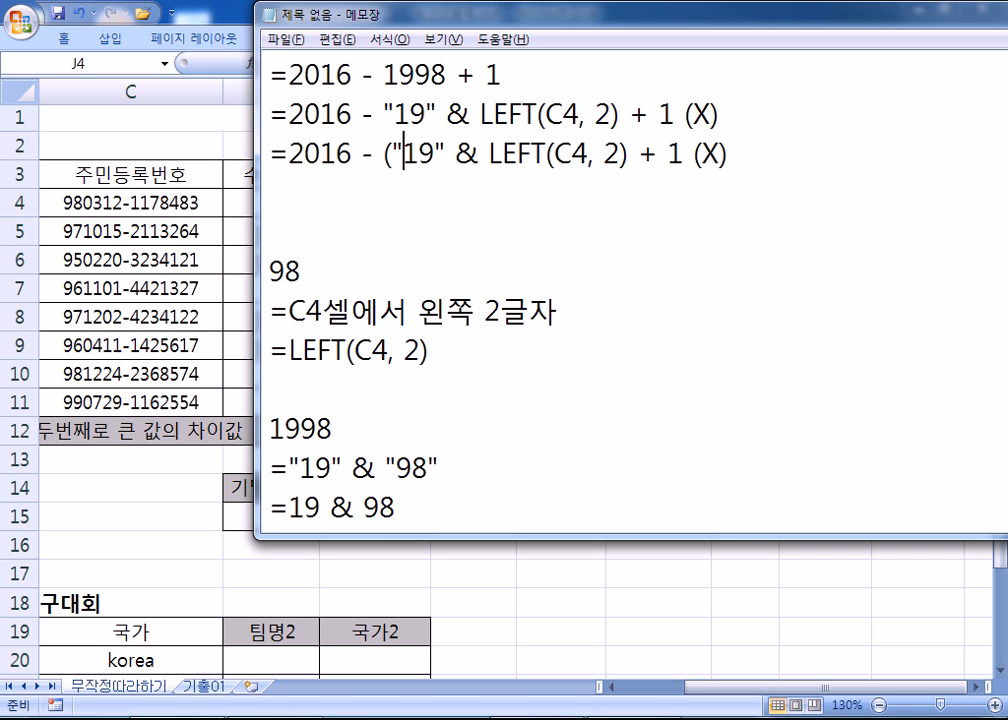
type("(")
key("End")
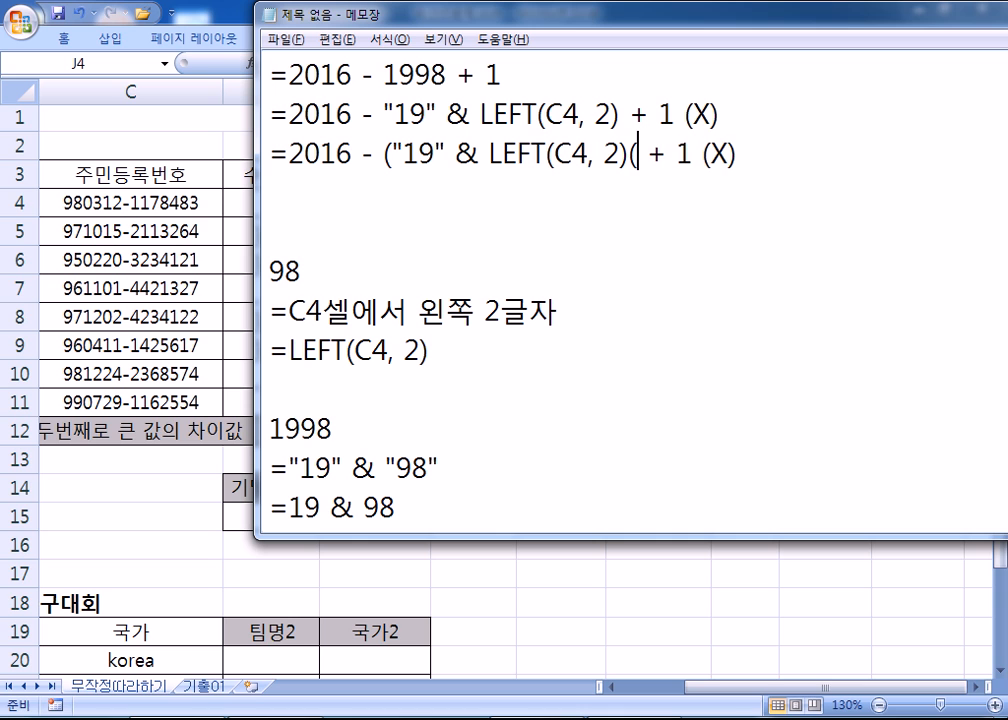
key("Left")
key("Left")
key("Left")
key("Left")
key("Left")
key("Left")
key("Left")
key("Left")
key("Left")
key("Delete")
type(")")
- Change the parenthesized formula's mark to (O) and remove one extra blank line below it
key("End")
key("Left")
key("Left")
type("O")
key("Delete")
left_click(842, 178)
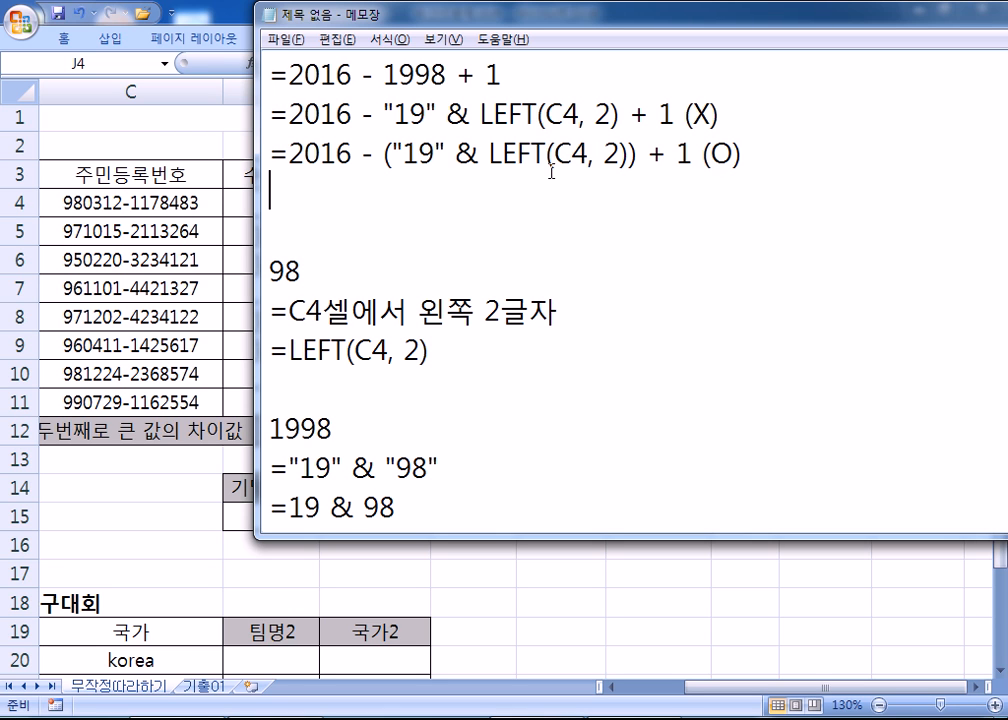
key("Delete")
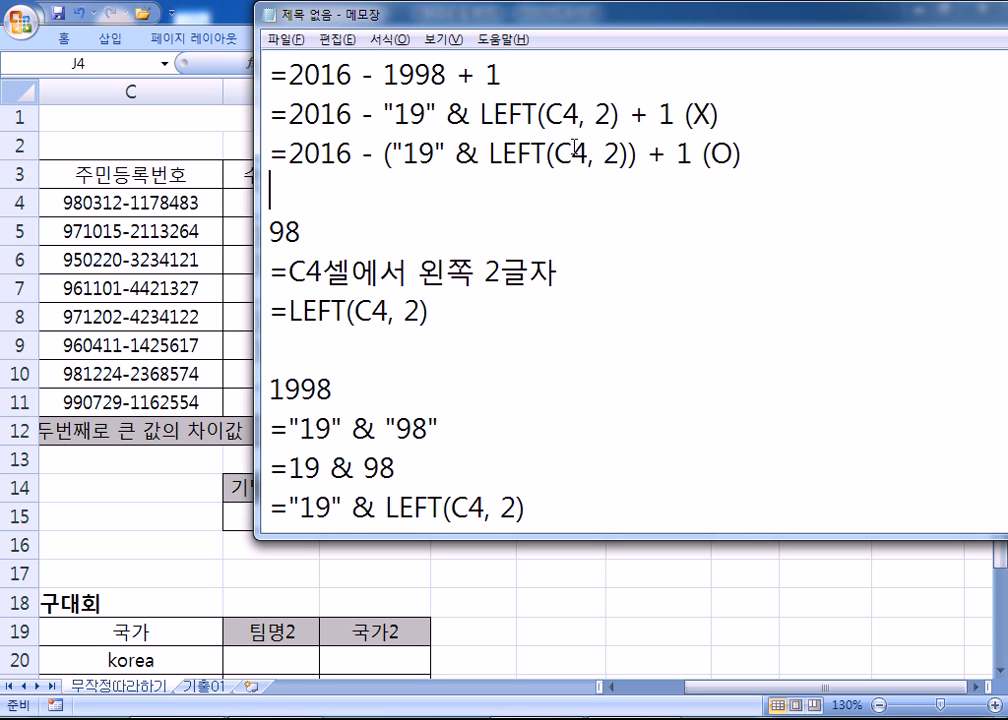
- Compare the (X) and (O) formulas by highlighting their -, & and + operators, 2016 - "19", LEFT(C4, 2) and the parenthesized part
left_click_drag(383, 115, 509, 115)
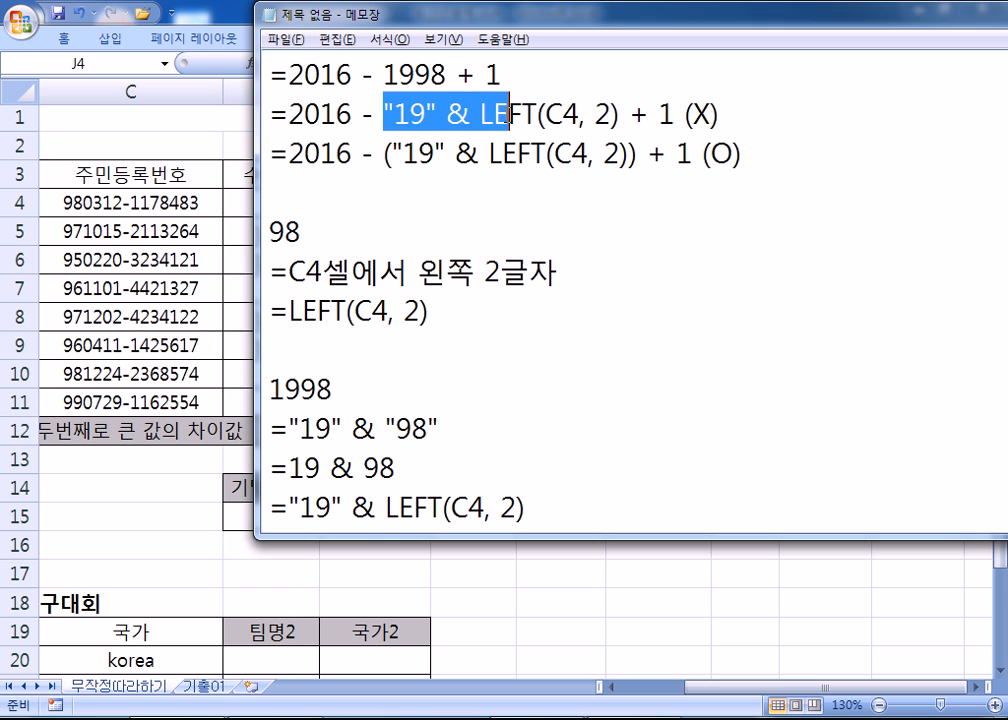
left_click(396, 152)
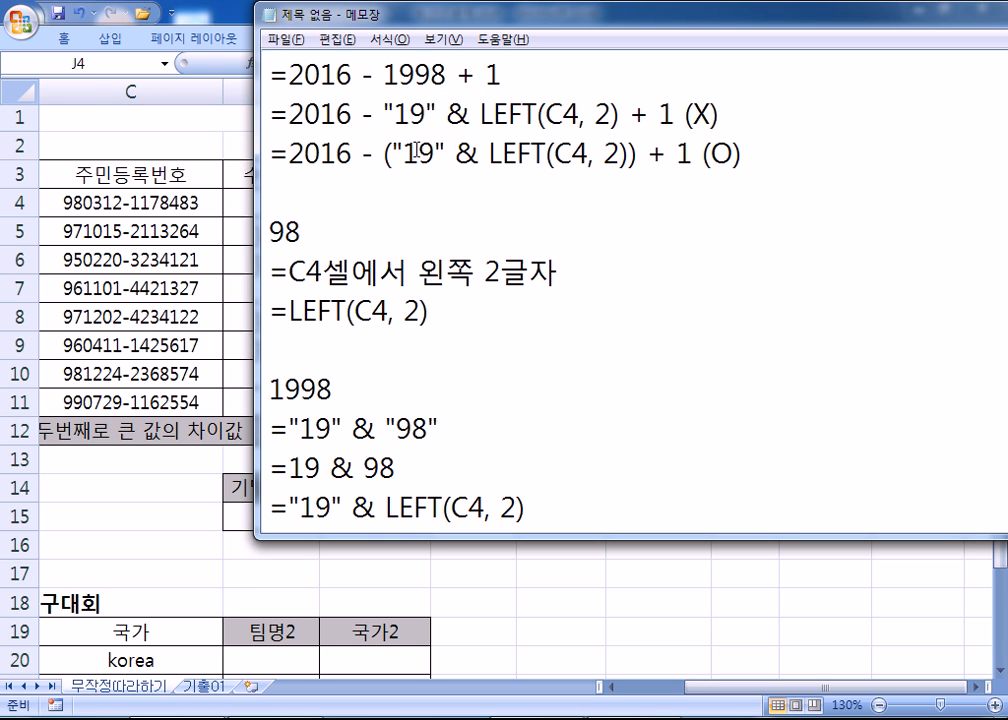
left_click_drag(446, 115, 469, 115)
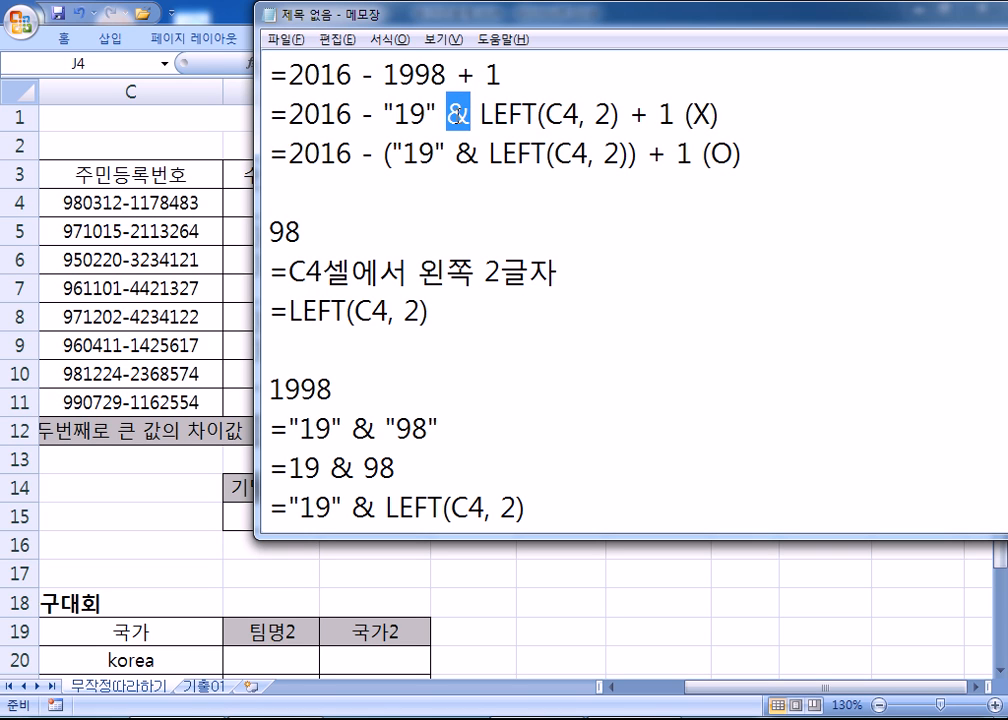
left_click(456, 115)
left_click(366, 114)
left_click_drag(367, 114, 377, 114)
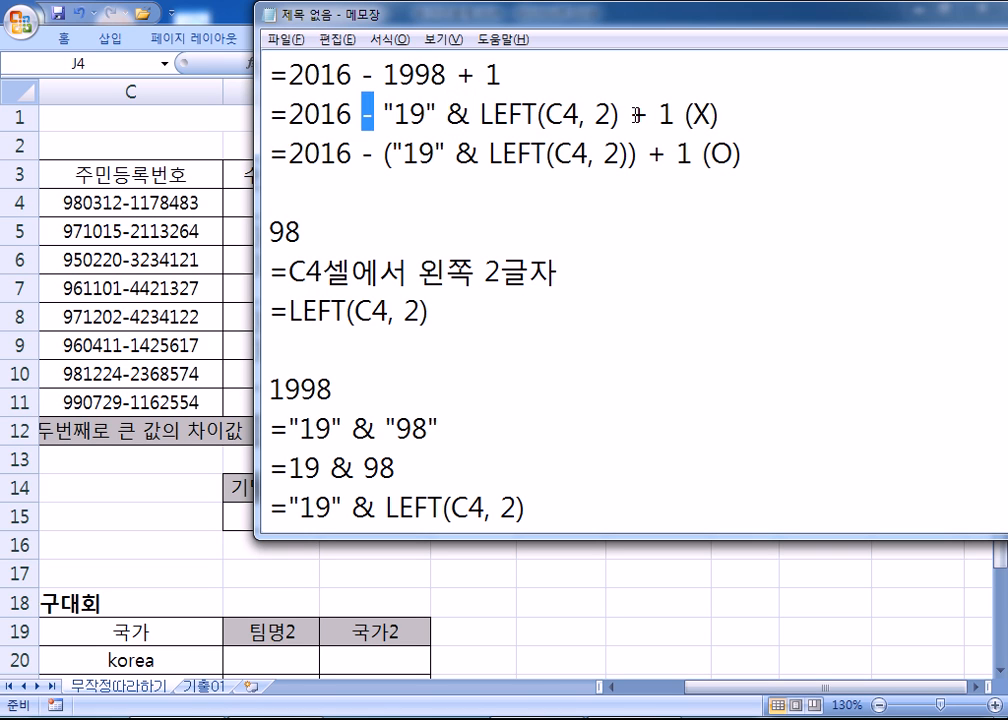
left_click_drag(632, 114, 647, 114)
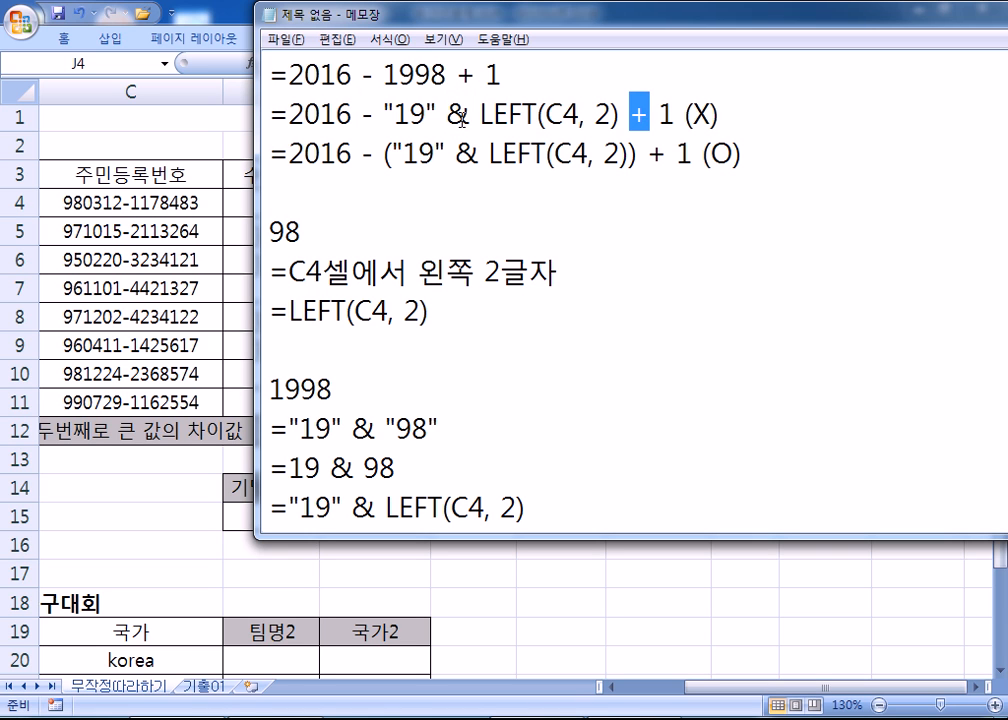
left_click_drag(360, 115, 373, 114)
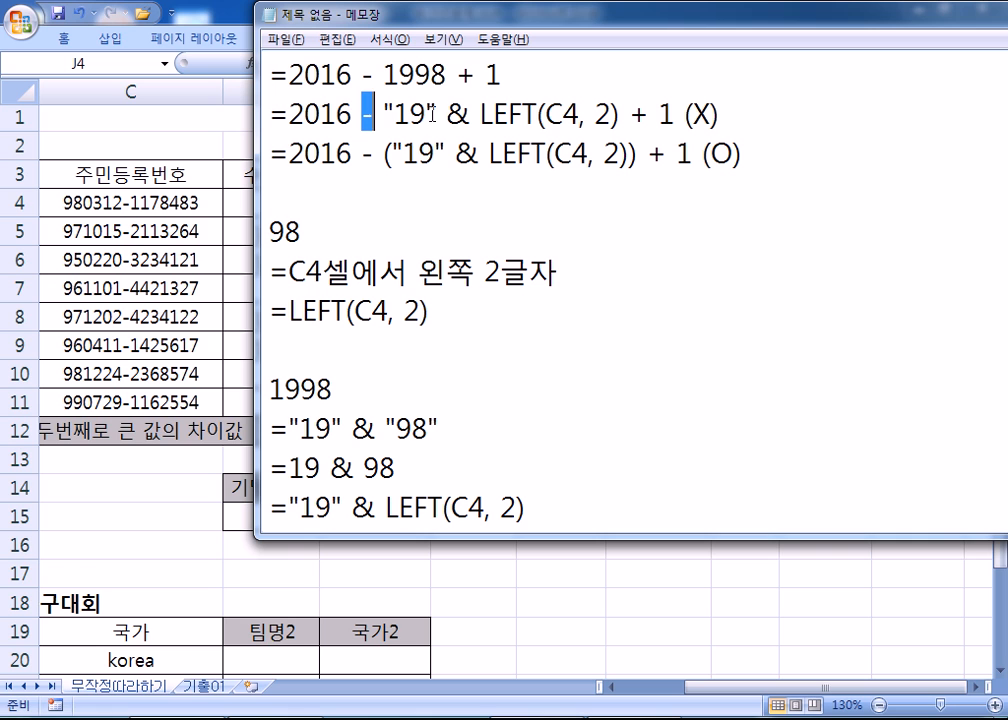
left_click_drag(437, 115, 289, 115)
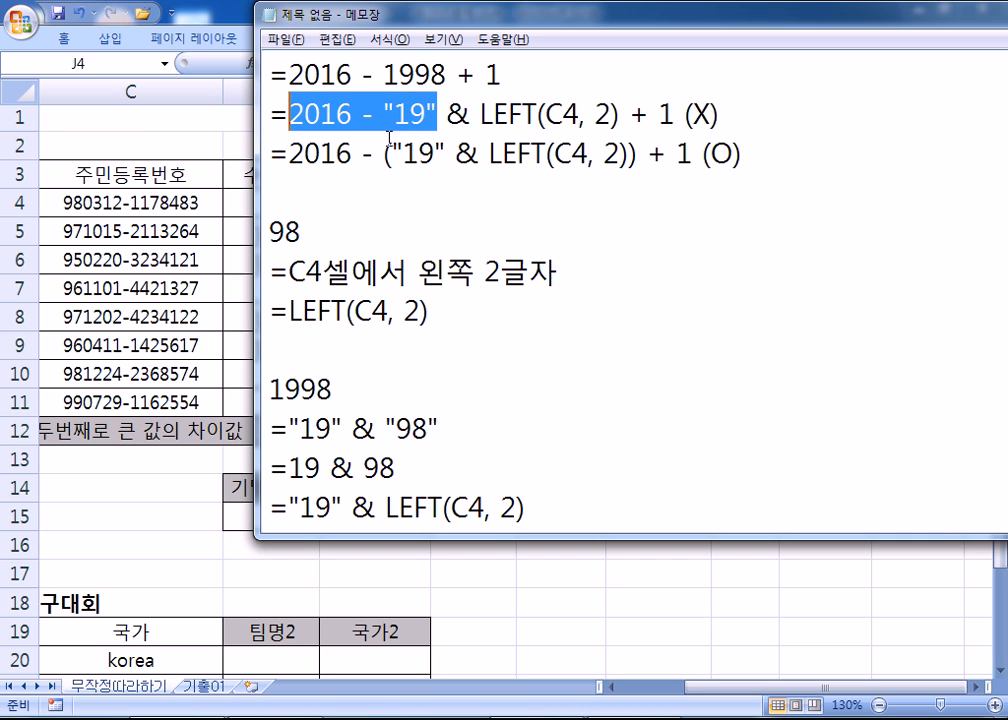
left_click_drag(480, 115, 620, 115)
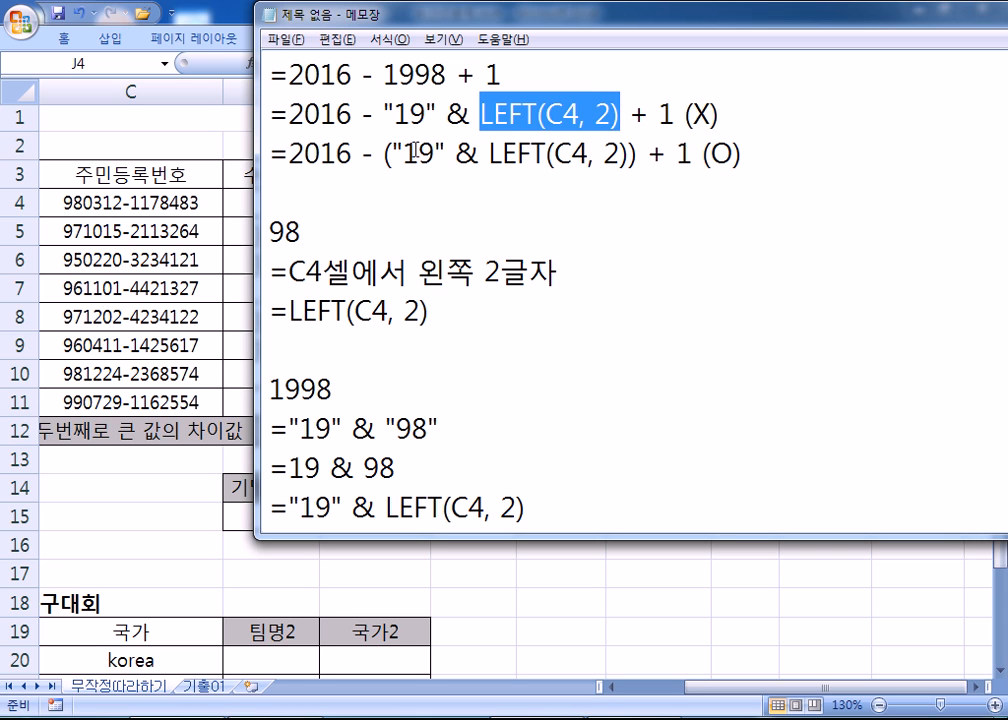
left_click_drag(383, 155, 637, 155)
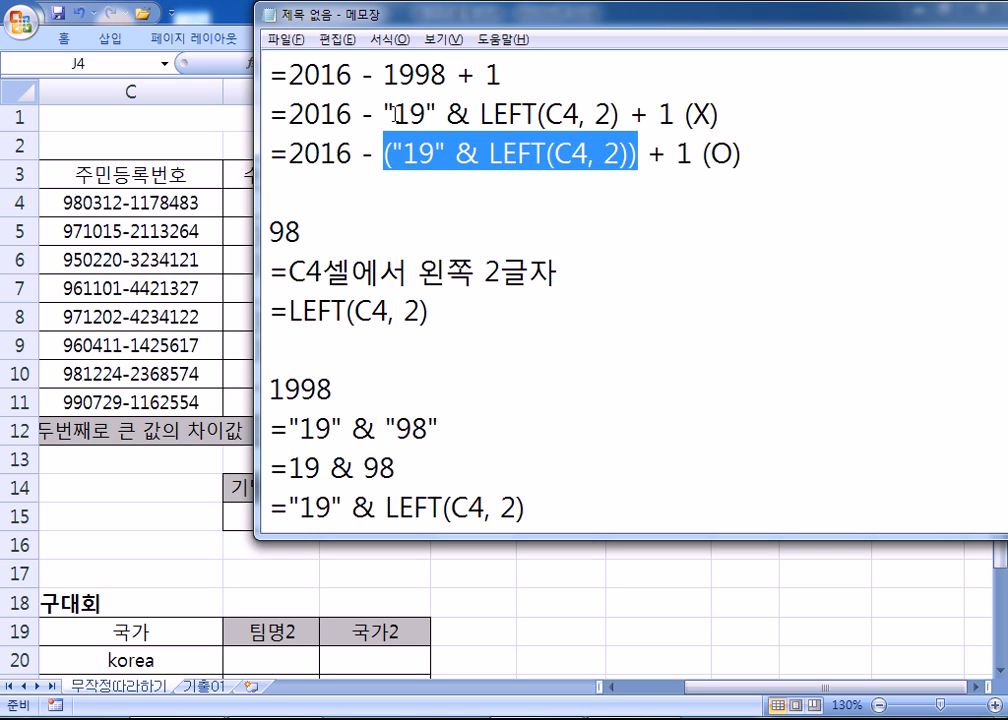
double_click(457, 115)
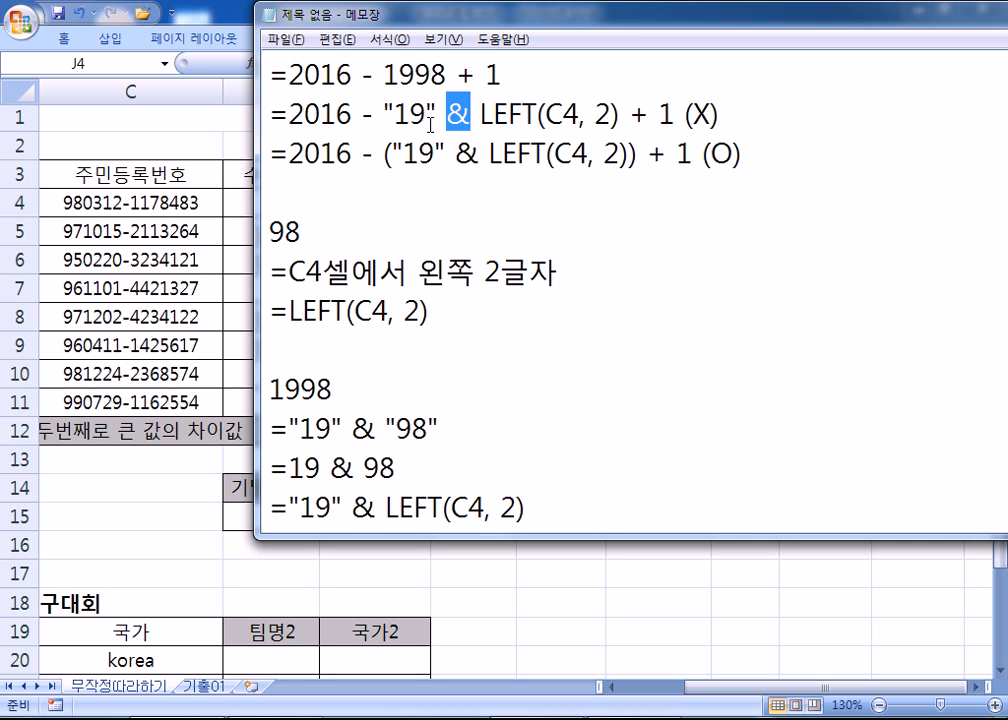
left_click(540, 190)
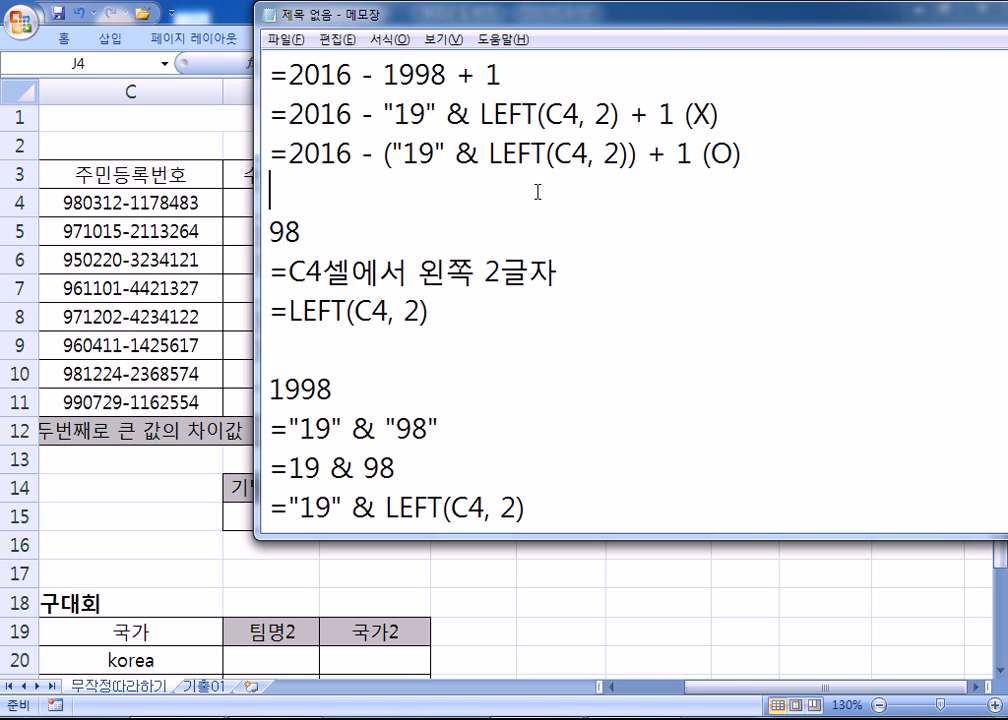
- Switch to the Excel workbook and enter =2016-"19"&LEFT(C4,2)+1 in cell I4 of the 나이 column
key("alt+Tab")
key("Delete")
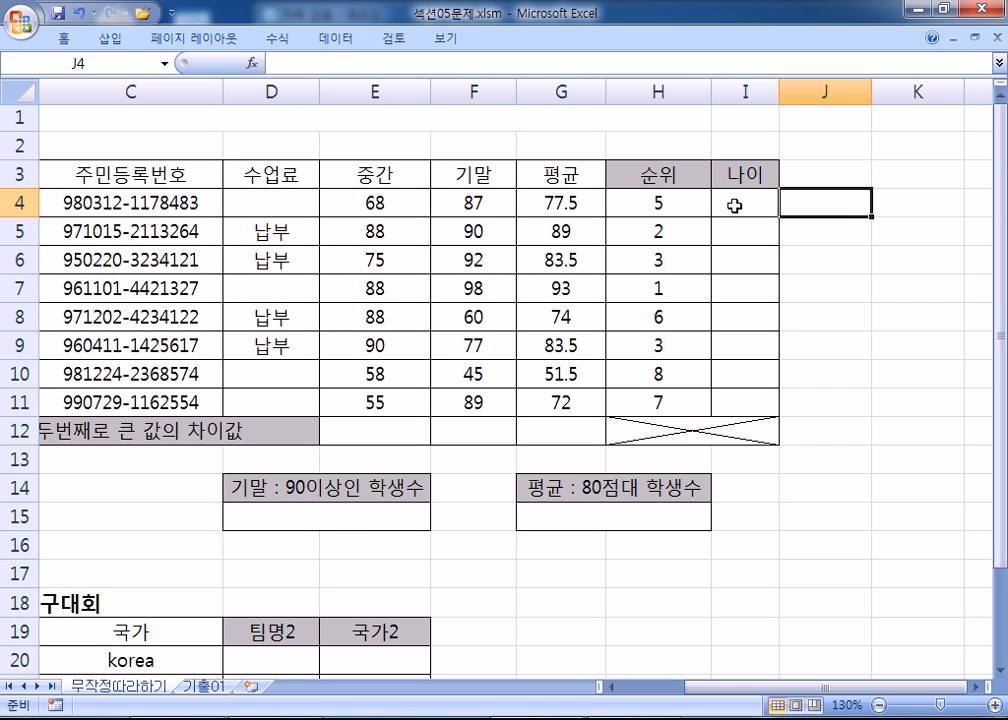
left_click(720, 196)
type("=2016-")
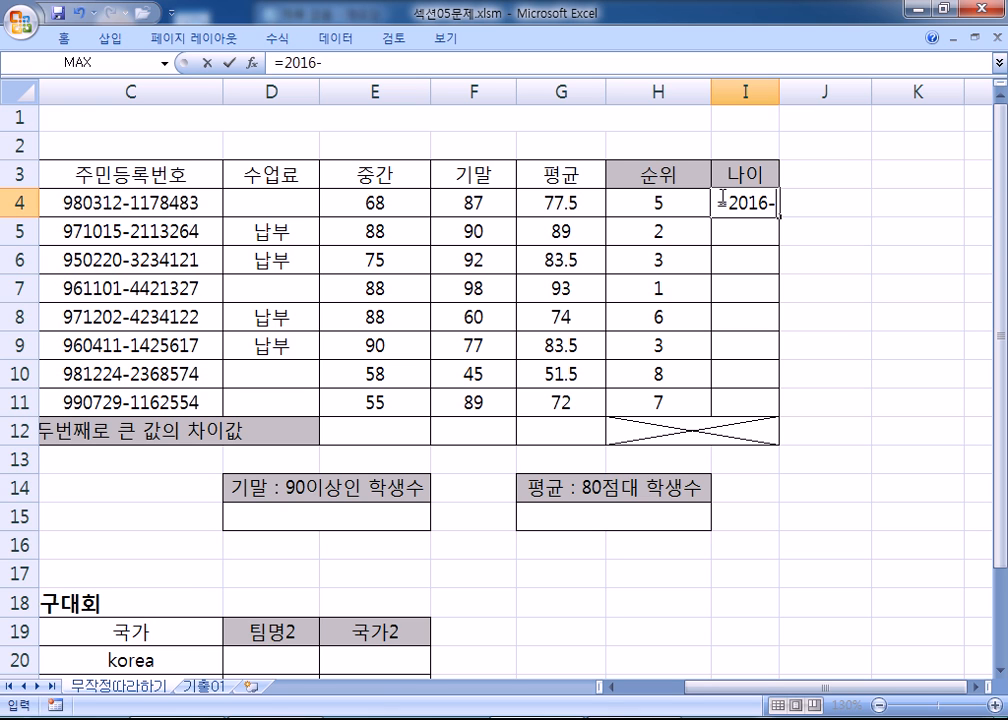
type("\"19\"")
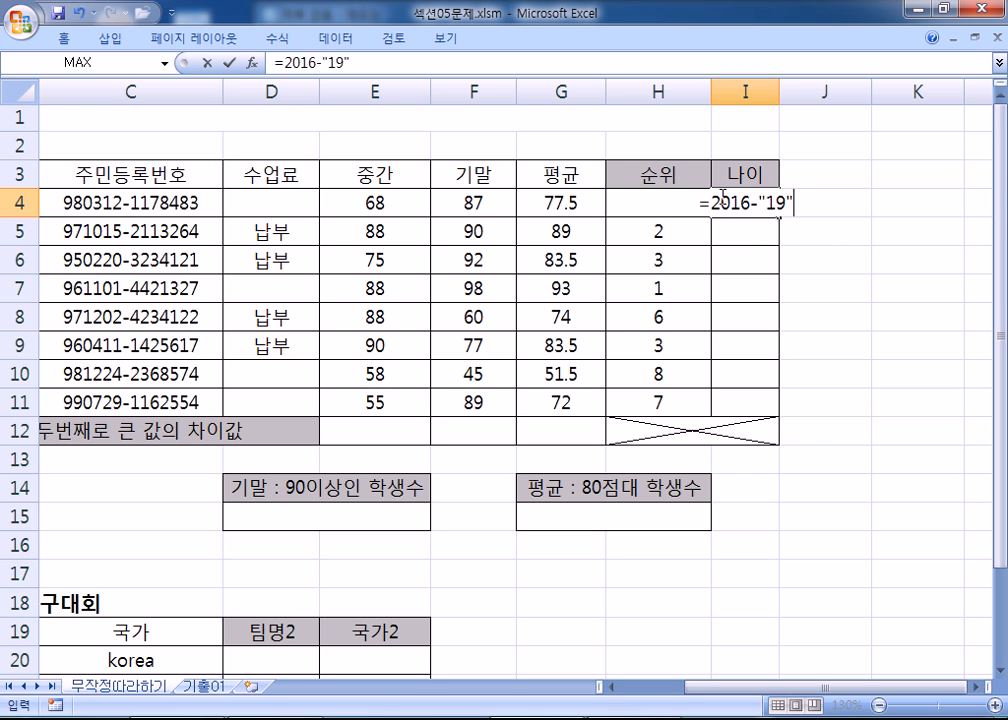
type("&LE")
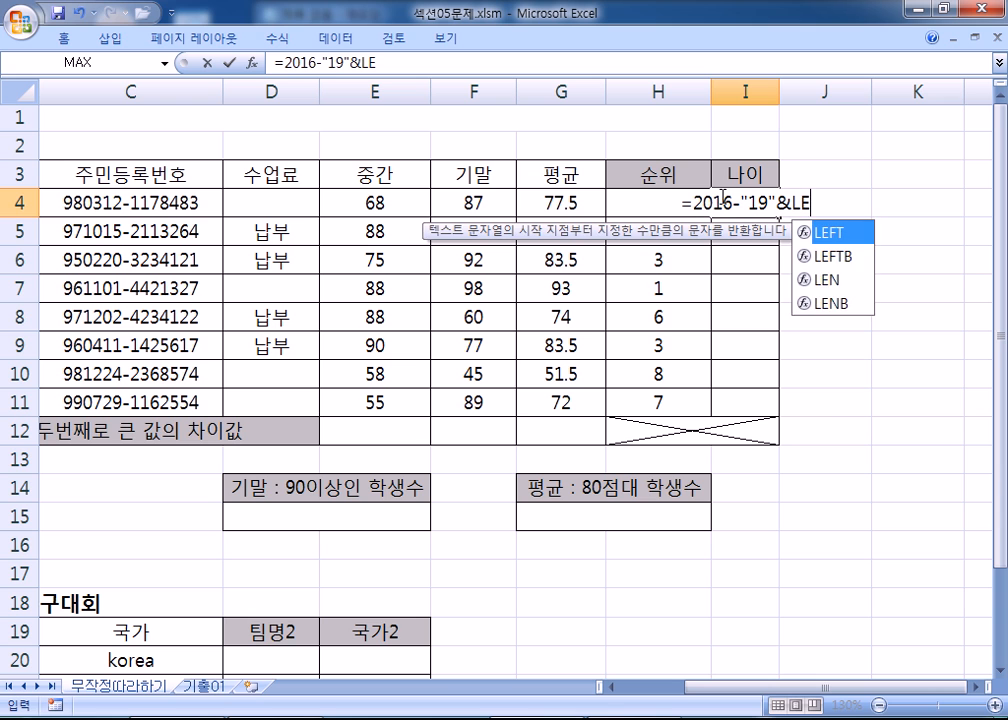
type("FT(C")
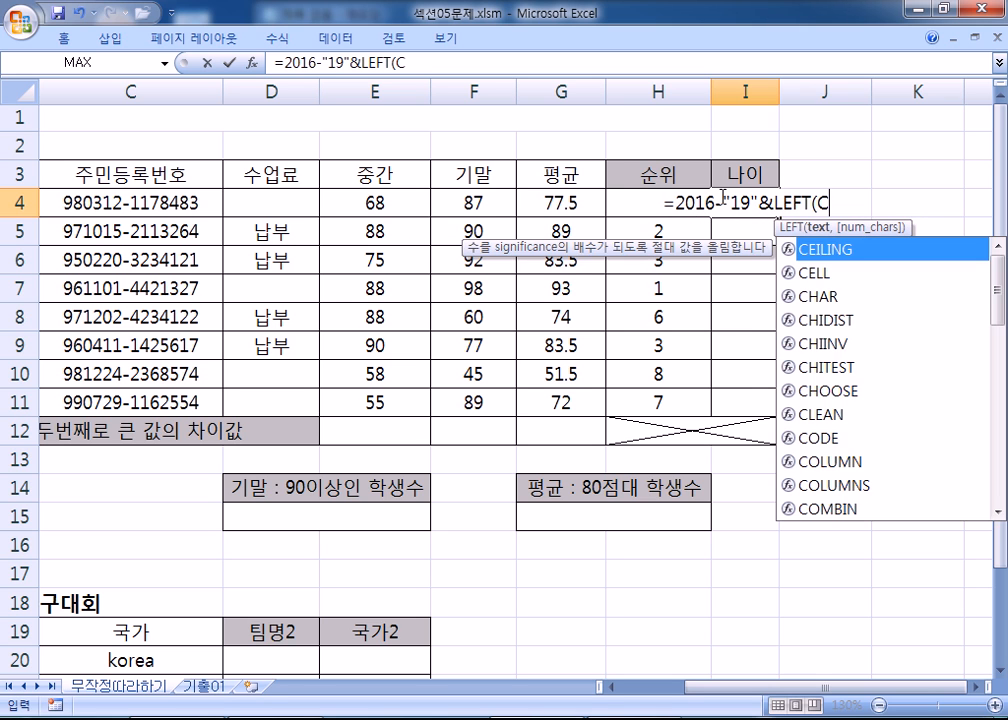
type("4,2)")
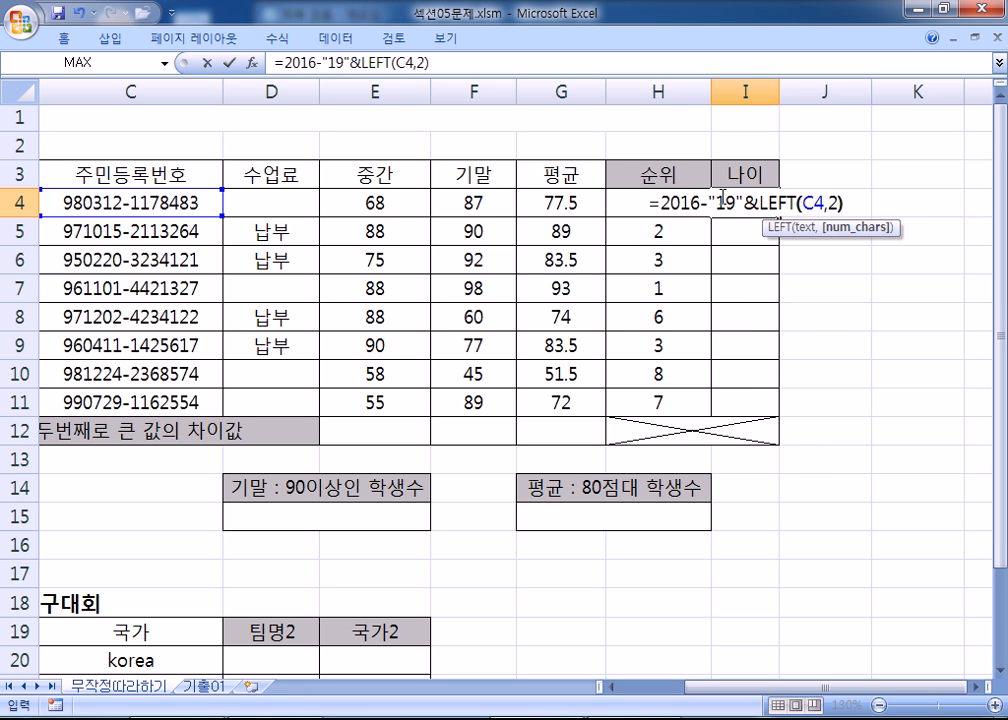
type("+1")
key("Return")
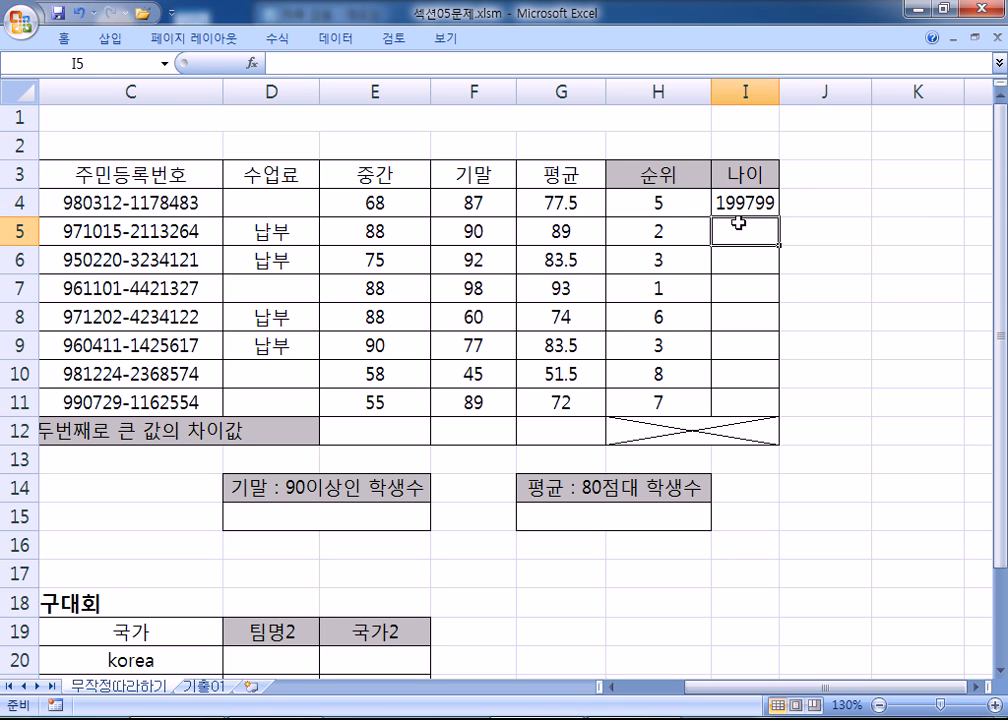
- Enclose "19"&LEFT(C4,2) in parentheses in I4, making the formula =2016-("19"&LEFT(C4,2))+1
left_click(742, 204)
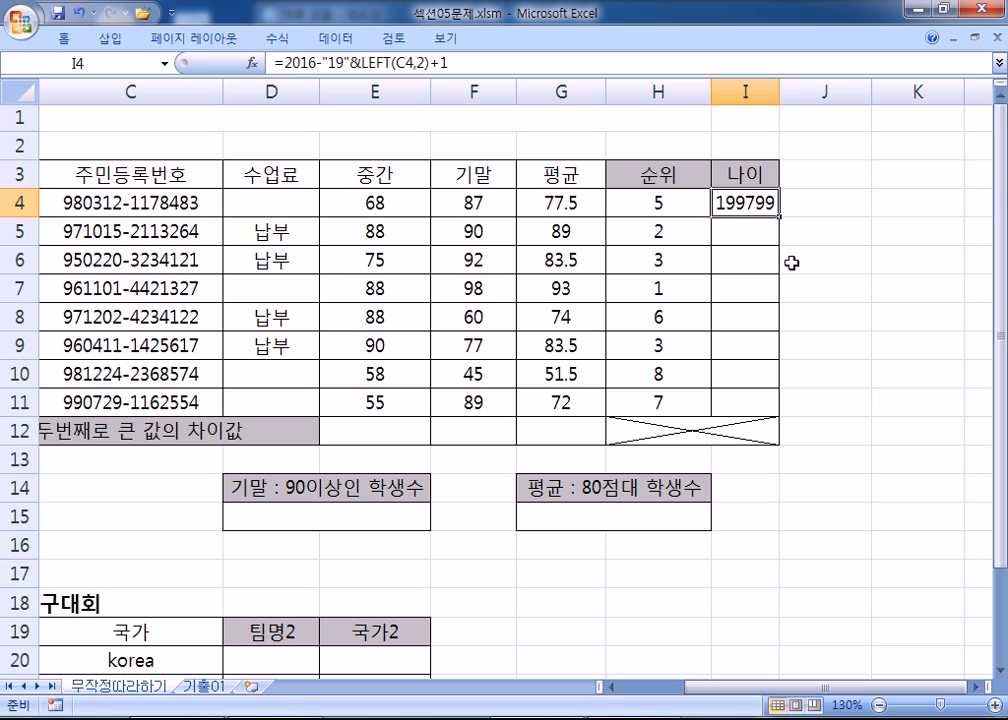
key("F2")
key("Left")
key("Left")
key("Left")
key("Left")
key("Left")
key("Left")
key("Left")
key("Left")
key("Left")
key("Left")
key("Left")
key("Left")
key("Left")
key("Left")
key("Left")
key("Left")
key("Left")
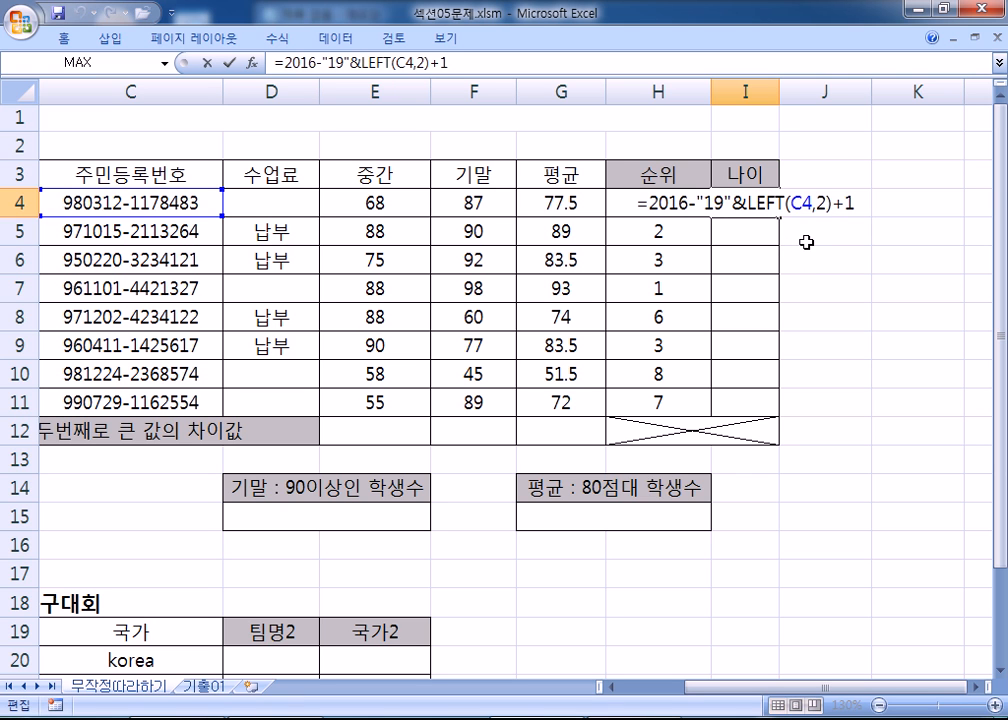
type("(")
left_click(830, 205)
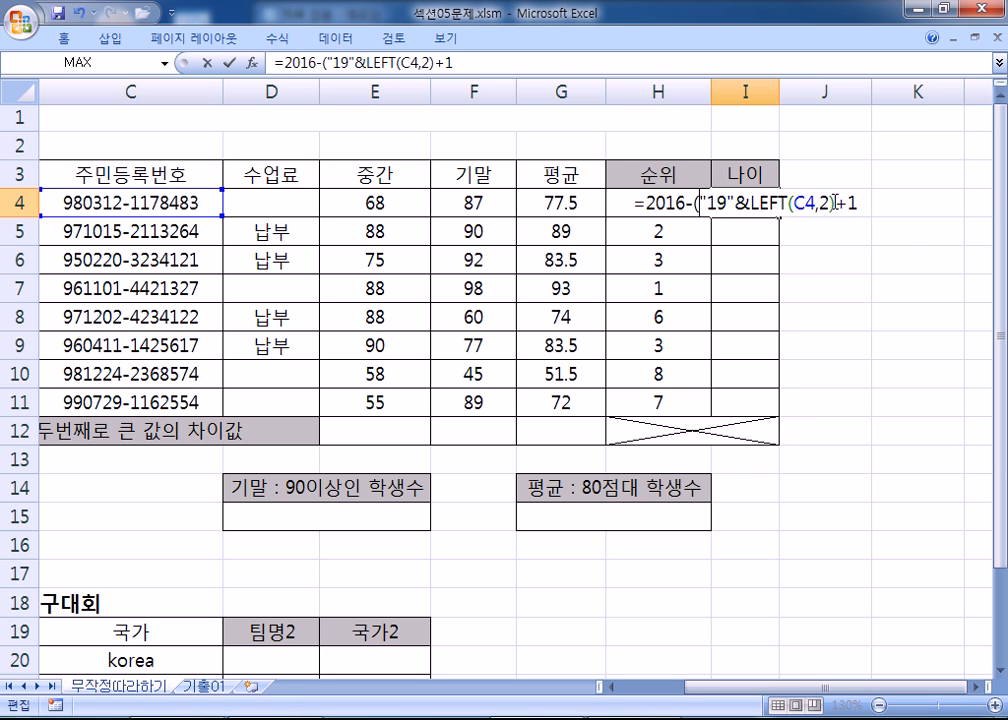
type(")")
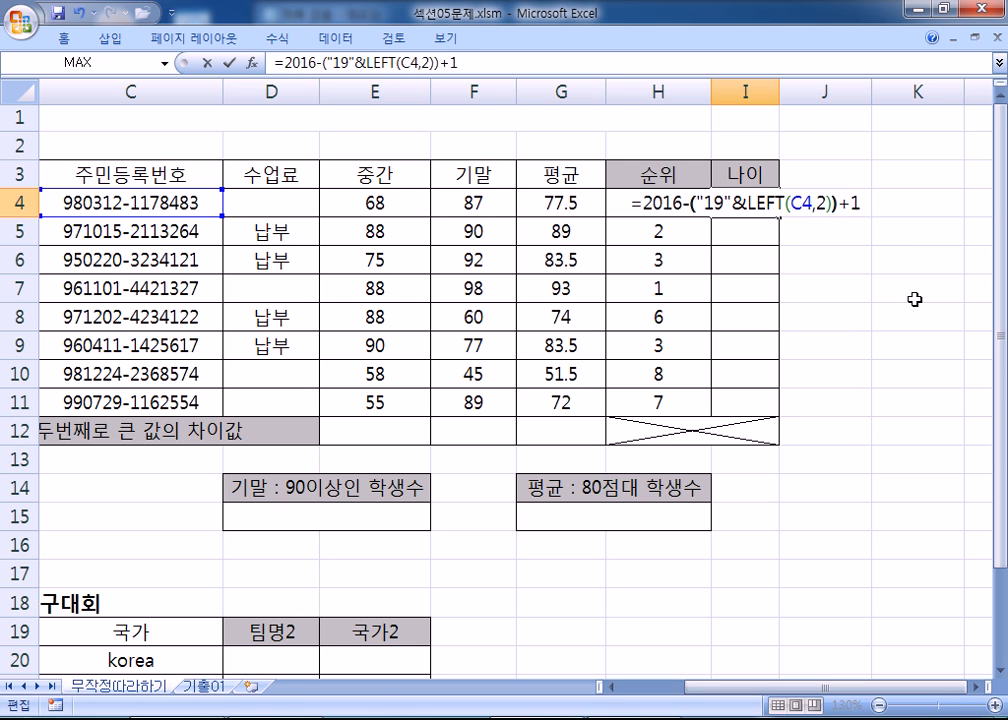
key("Return")
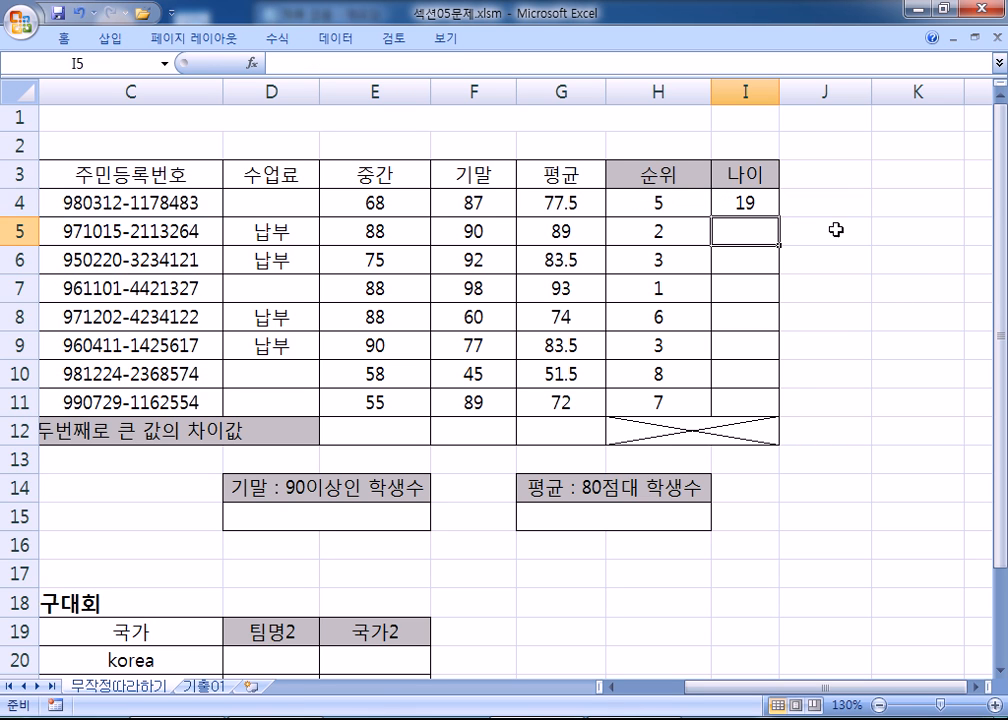
- Undo the parentheses edit in I4 and, in the Notepad notes, add > 199799 before the formula's (X) mark
left_click(752, 202)
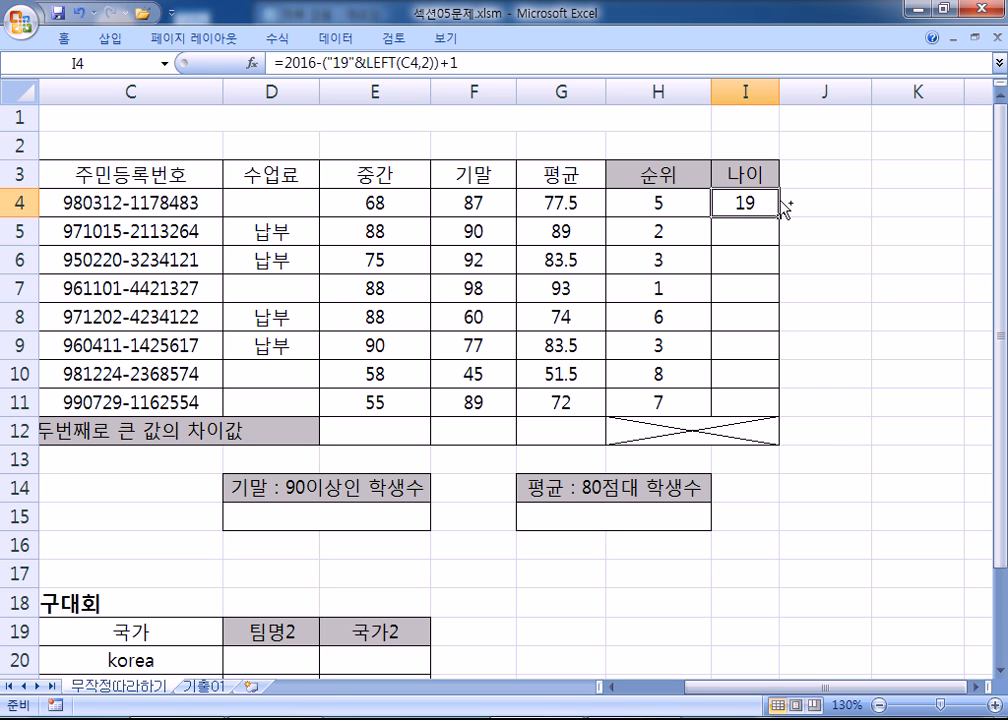
key("ctrl+z")
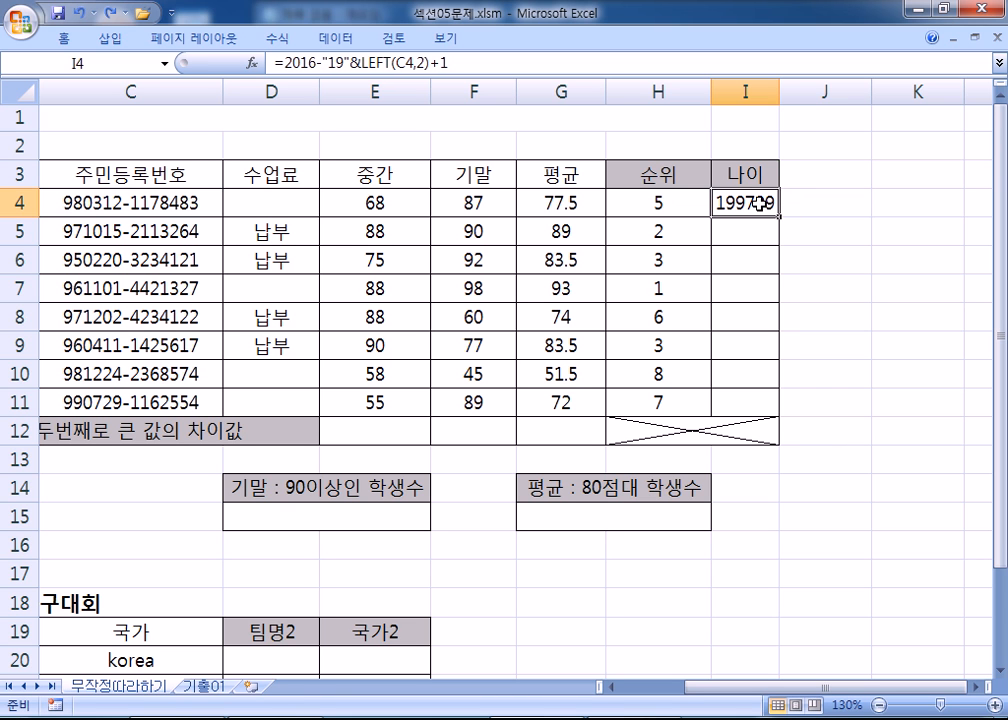
key("alt+Tab")
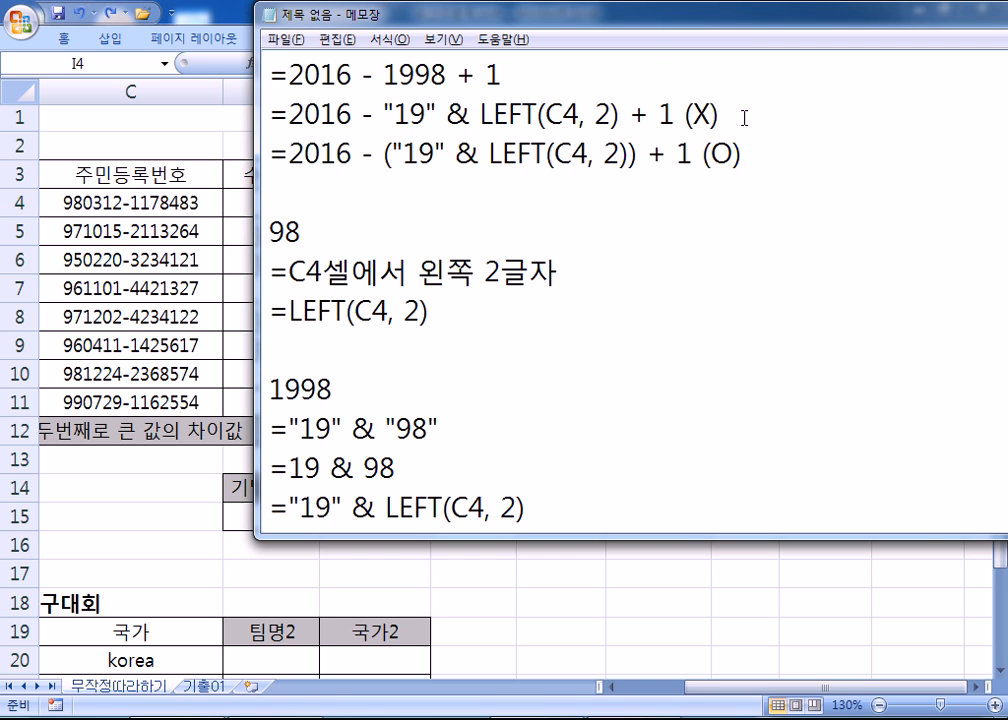
left_click(700, 117)
type("> 199")
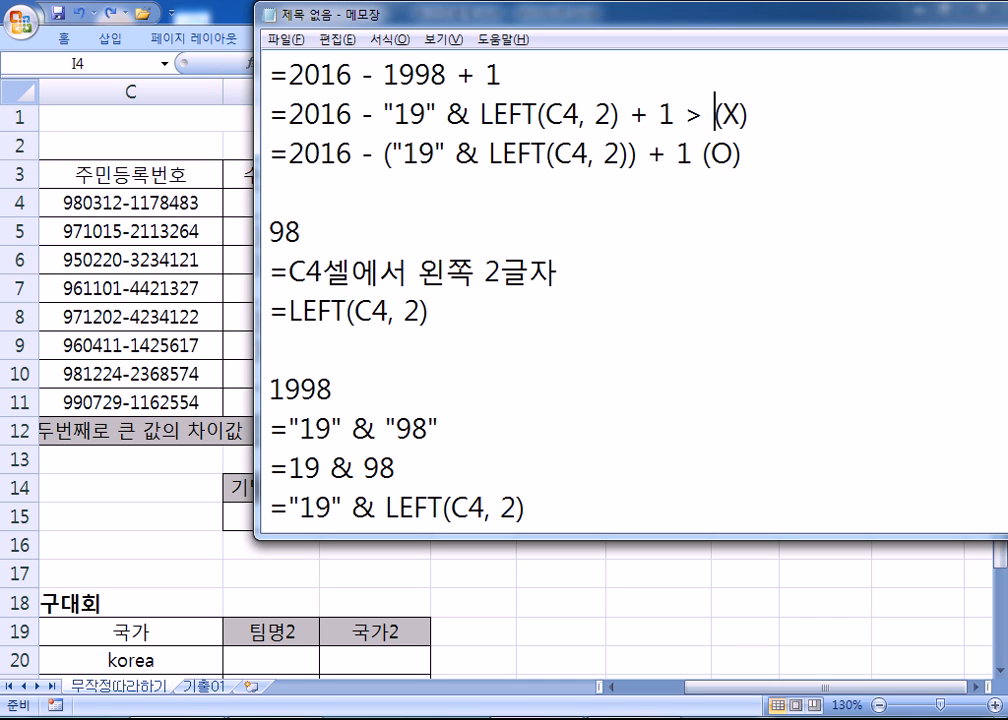
type("799")
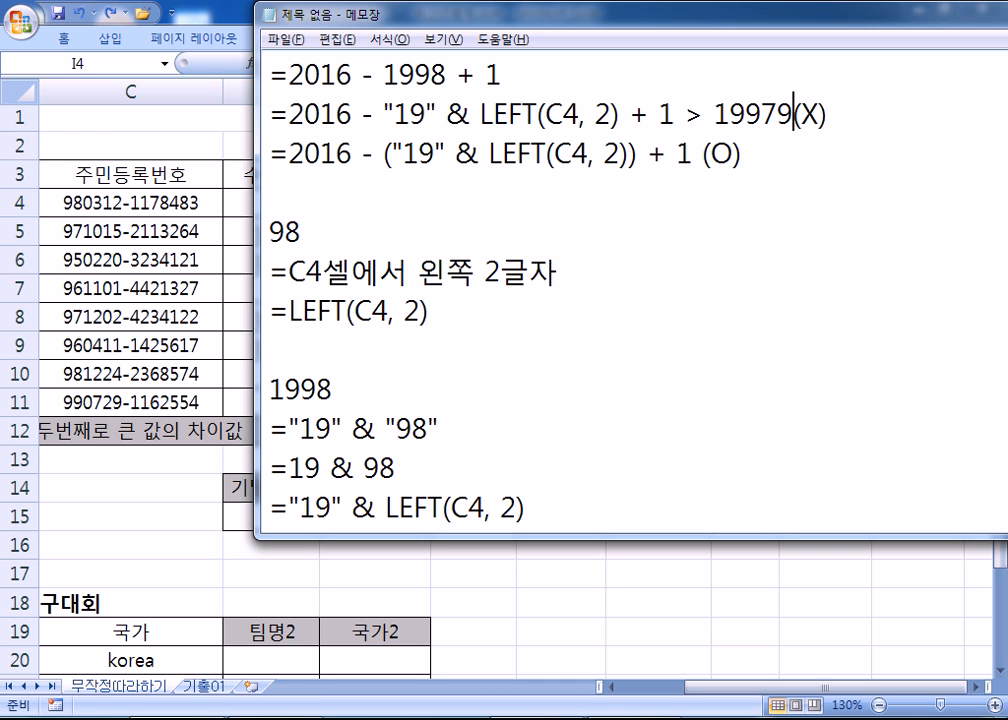
key("alt+Tab")
key("alt+Tab")
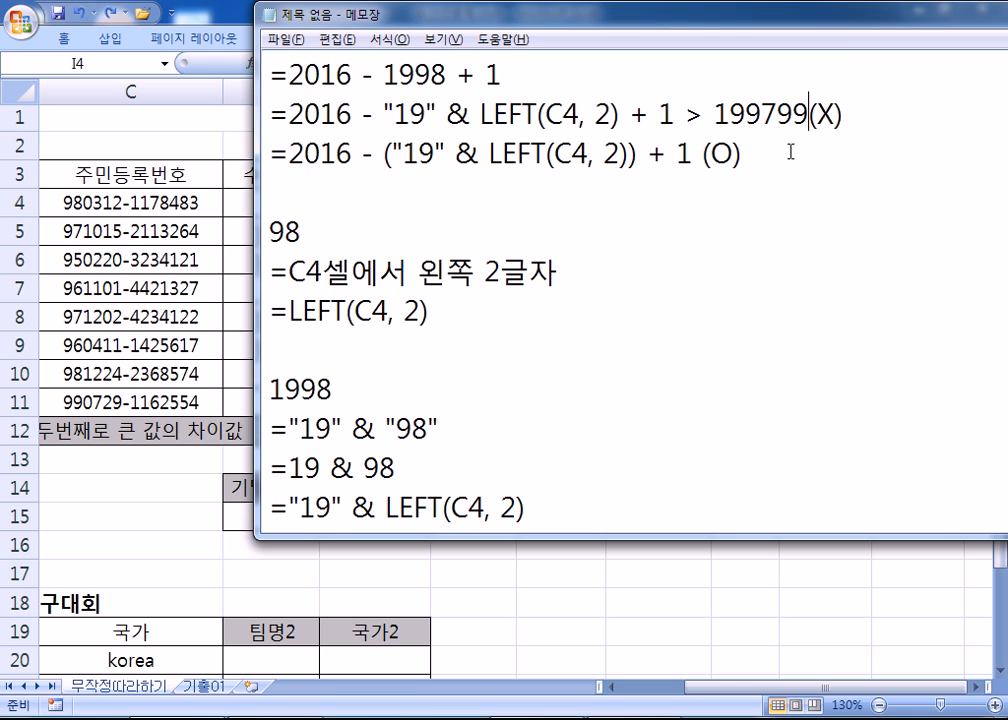
- Redo the parentheses edit in Excel's I4 and add > 19 before the (O) mark in the Notepad notes
left_click(792, 152)
key("Left")
key("Left")
key("Left")
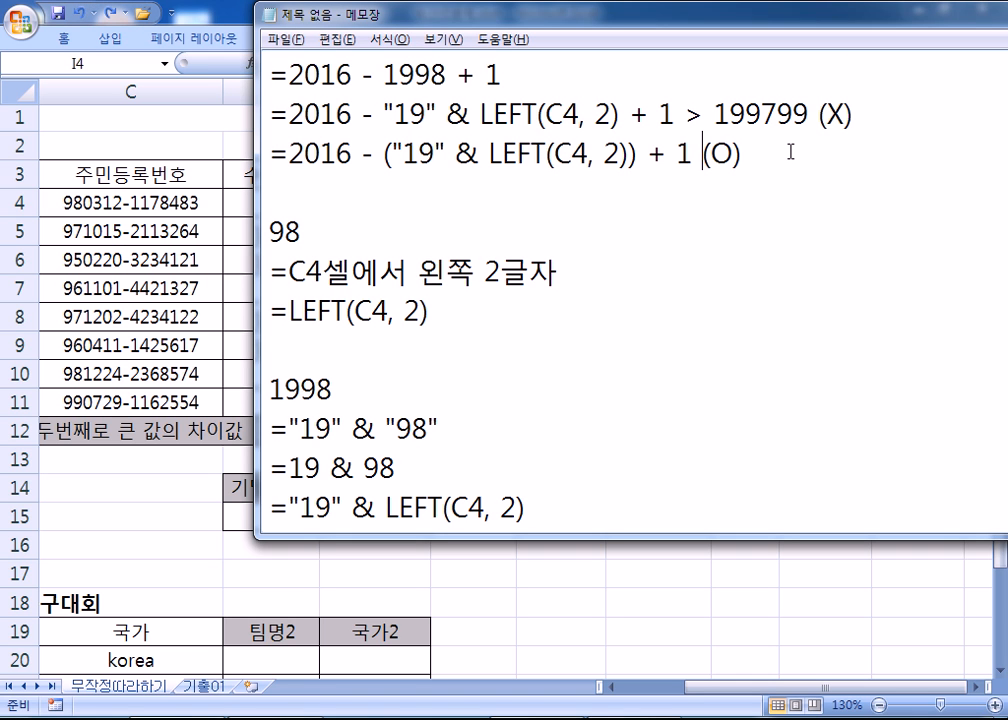
type(">")
key("alt+Tab")
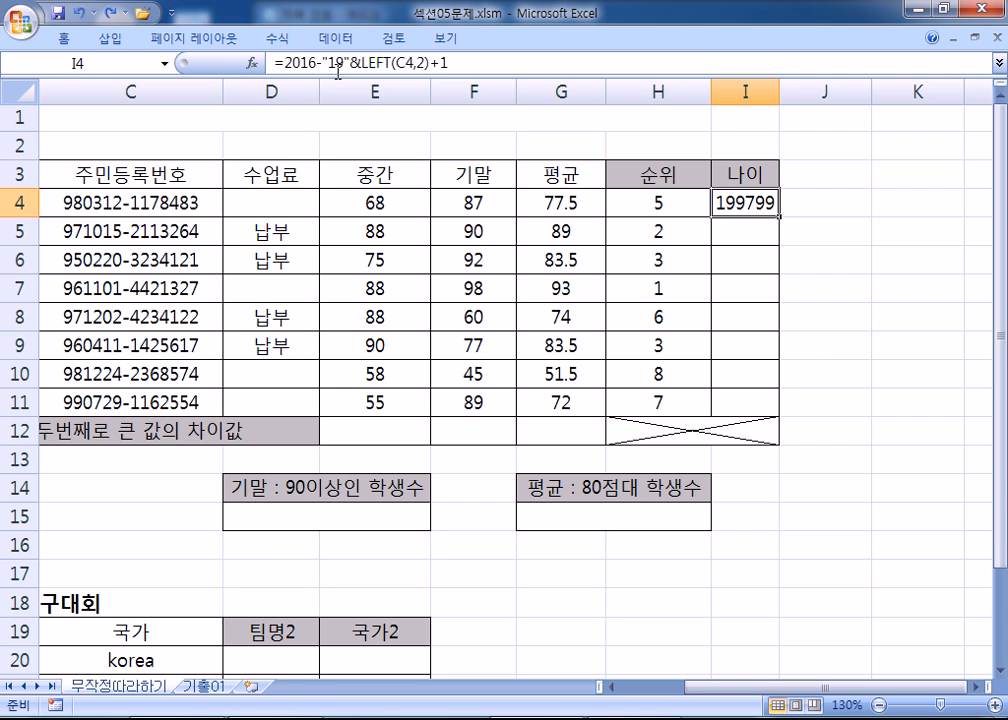
left_click(109, 14)
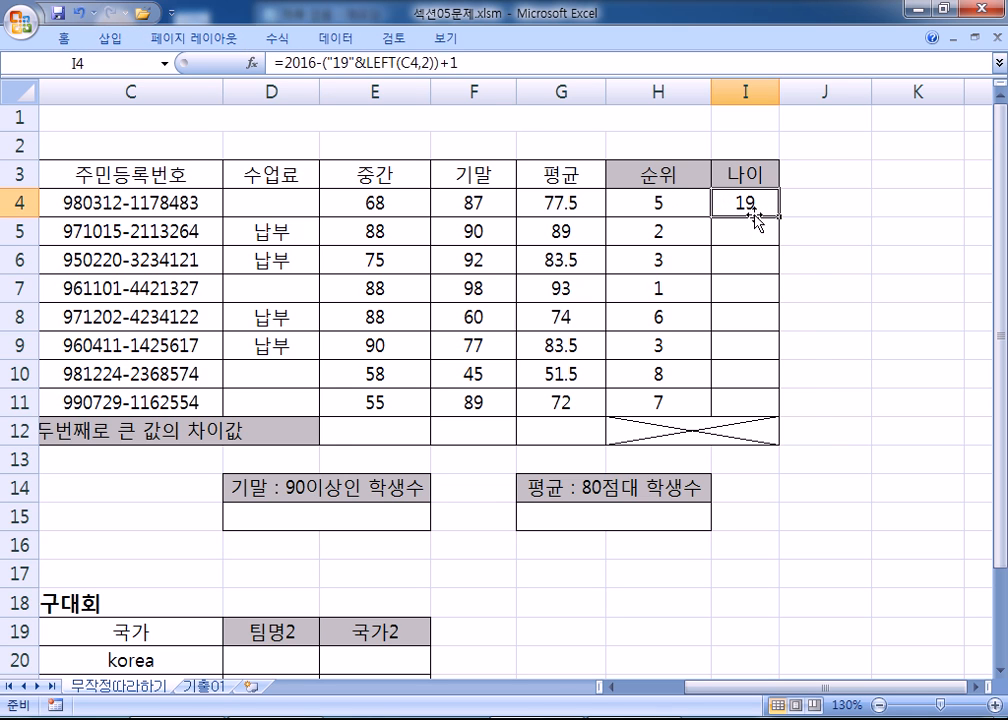
key("alt+Tab")
type("19")
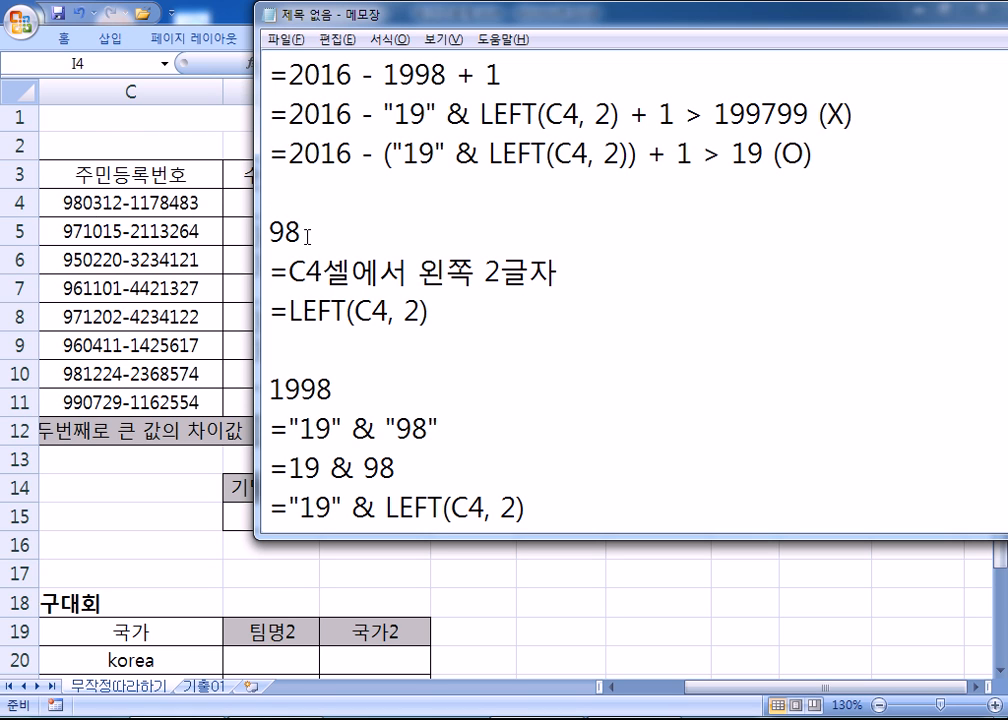
- Review how the notes build 98 and 1998, highlighting 98 and the parenthesized part of the (O) formula
left_click_drag(309, 240, 268, 232)
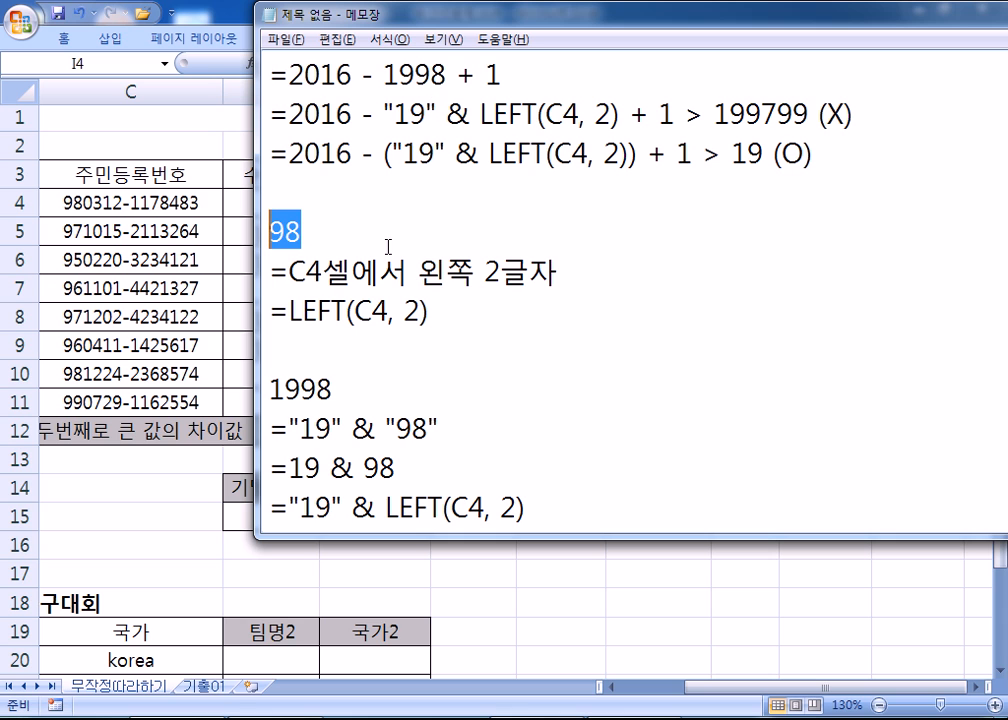
scroll(356, 331, "down", 3)
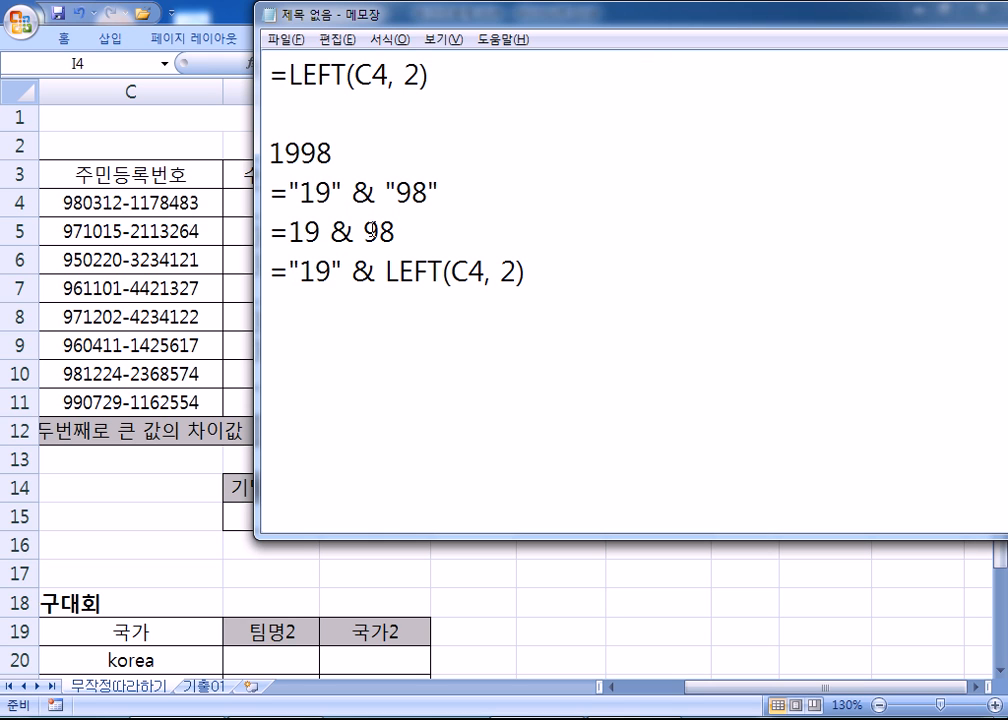
scroll(300, 190, "up", 2)
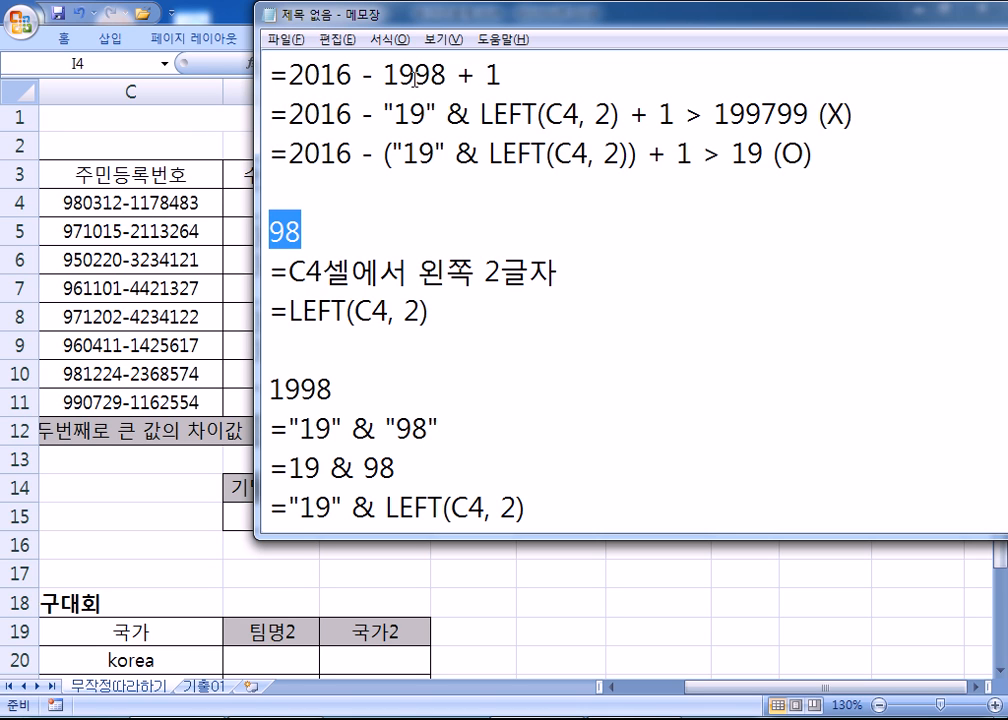
left_click_drag(385, 155, 640, 162)
left_click(456, 160)
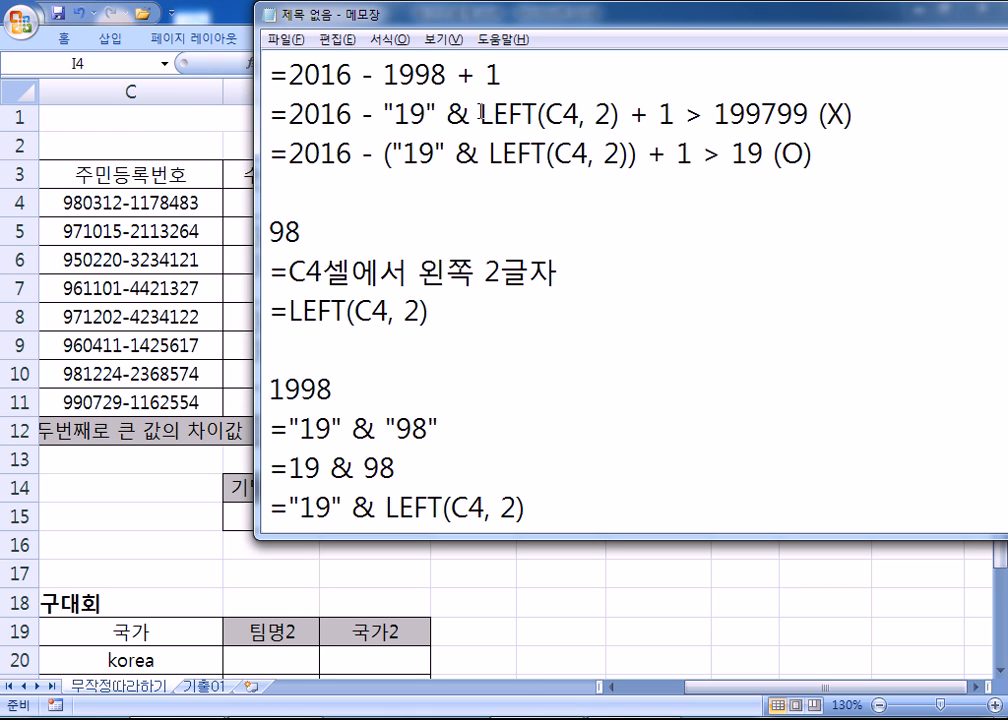
- Examine the (X) formula's calculation order by highlighting 2016 - "19", LEFT(C4, 2) + 1 and the noted 199799
left_click(381, 119)
left_click_drag(397, 115, 633, 115)
left_click_drag(304, 115, 427, 115)
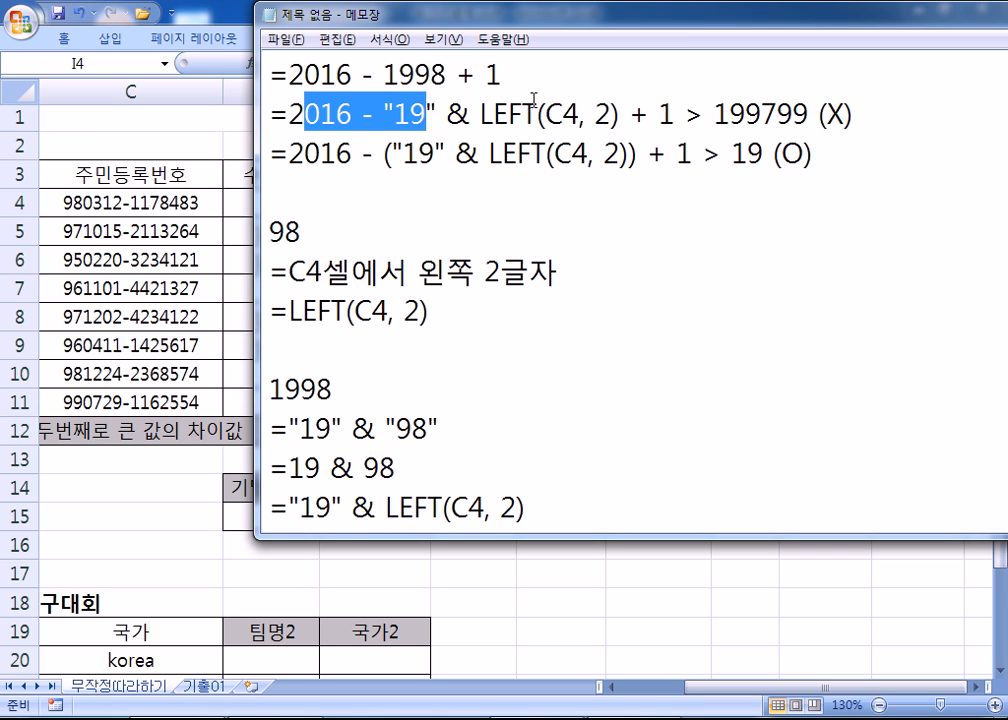
left_click_drag(480, 115, 672, 118)
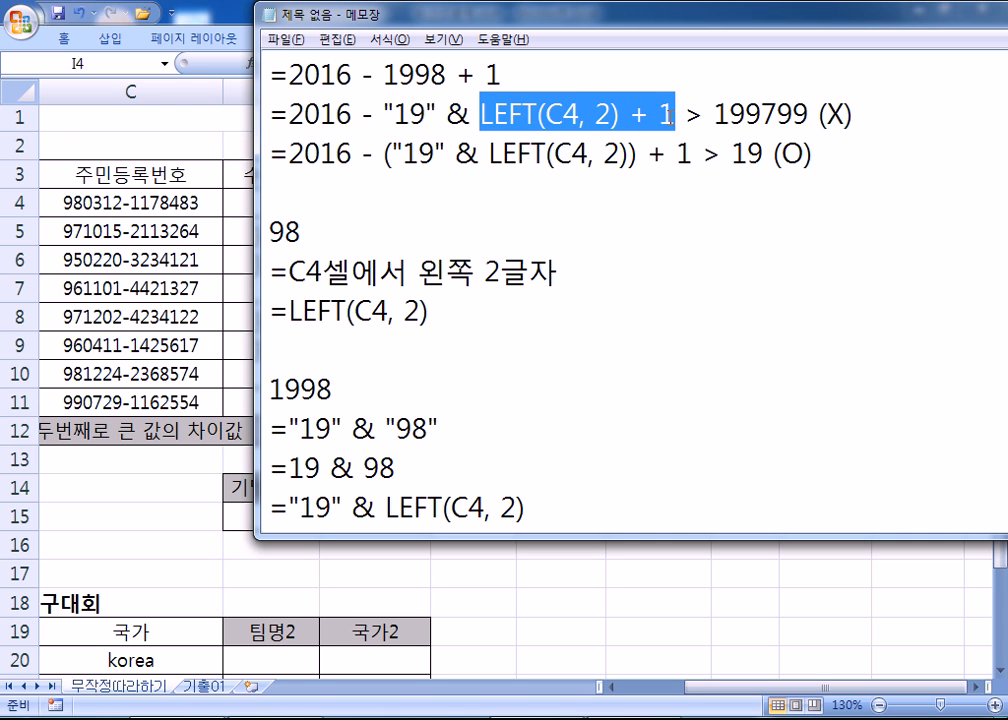
left_click_drag(437, 115, 290, 116)
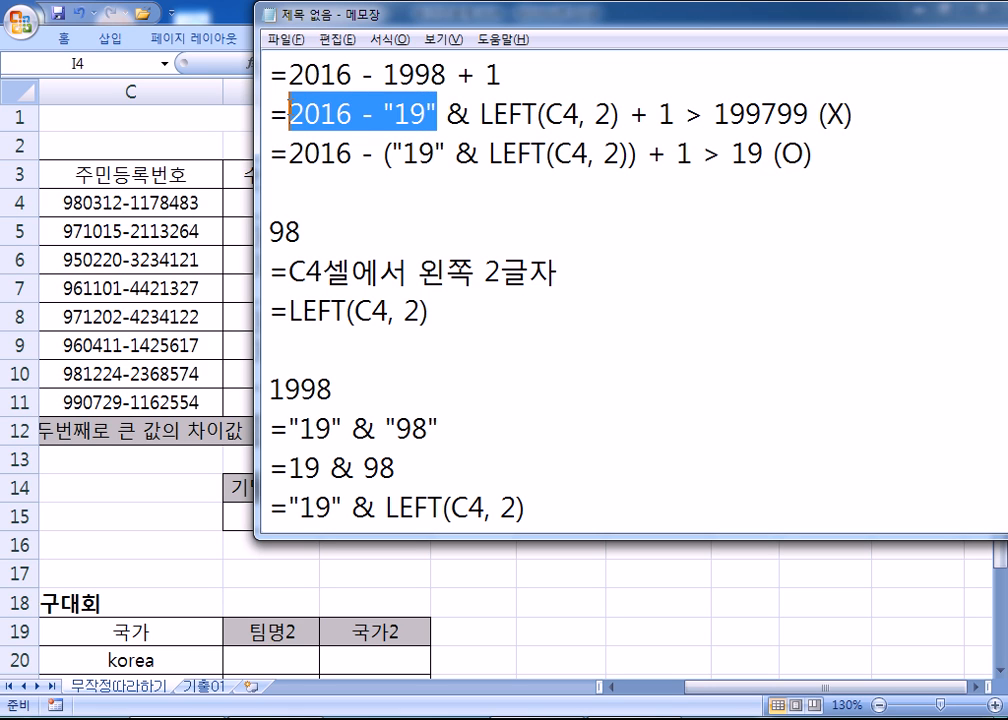
left_click_drag(480, 115, 676, 117)
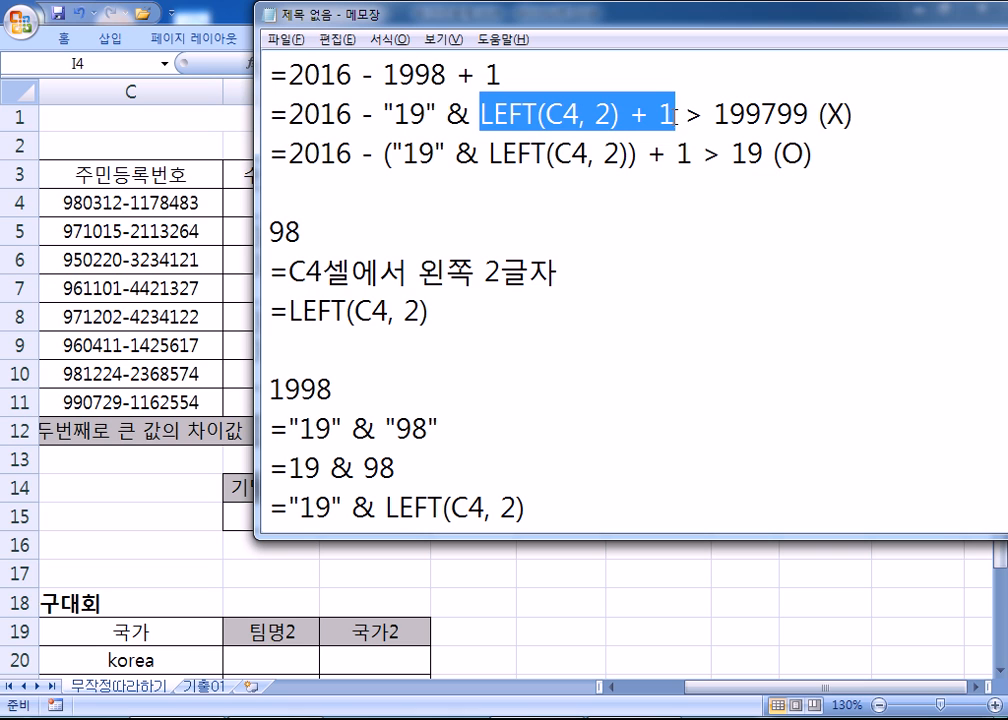
left_click_drag(289, 114, 470, 114)
left_click_drag(713, 114, 808, 114)
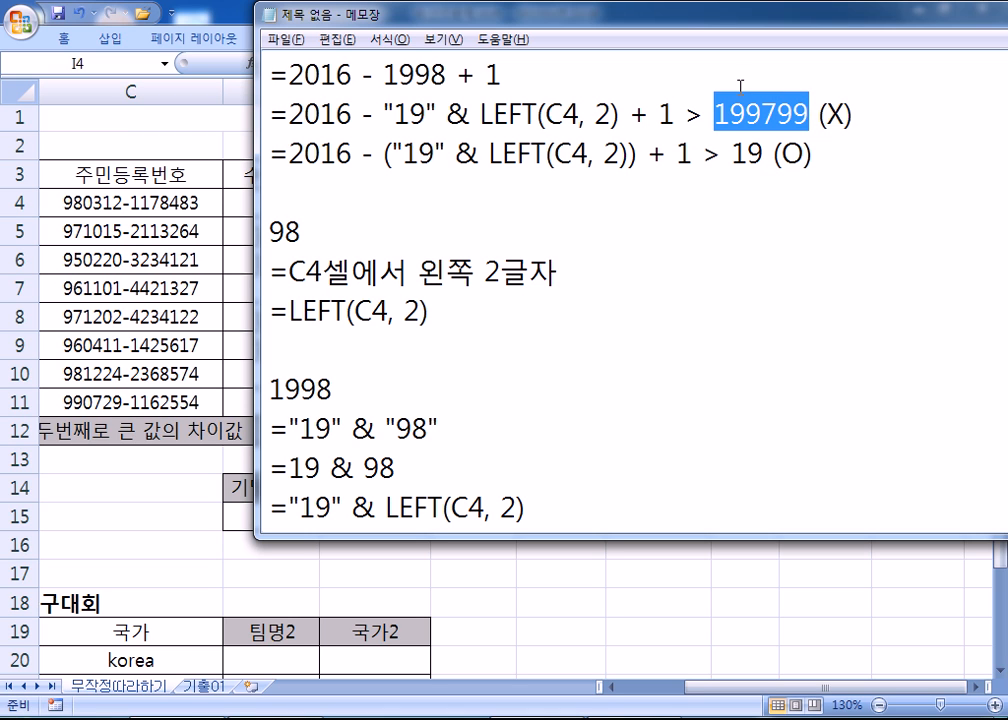
- Examine the (O) formula by highlighting its noted 19 and the & operator, and pointing out its parentheses
left_click_drag(391, 153, 762, 153)
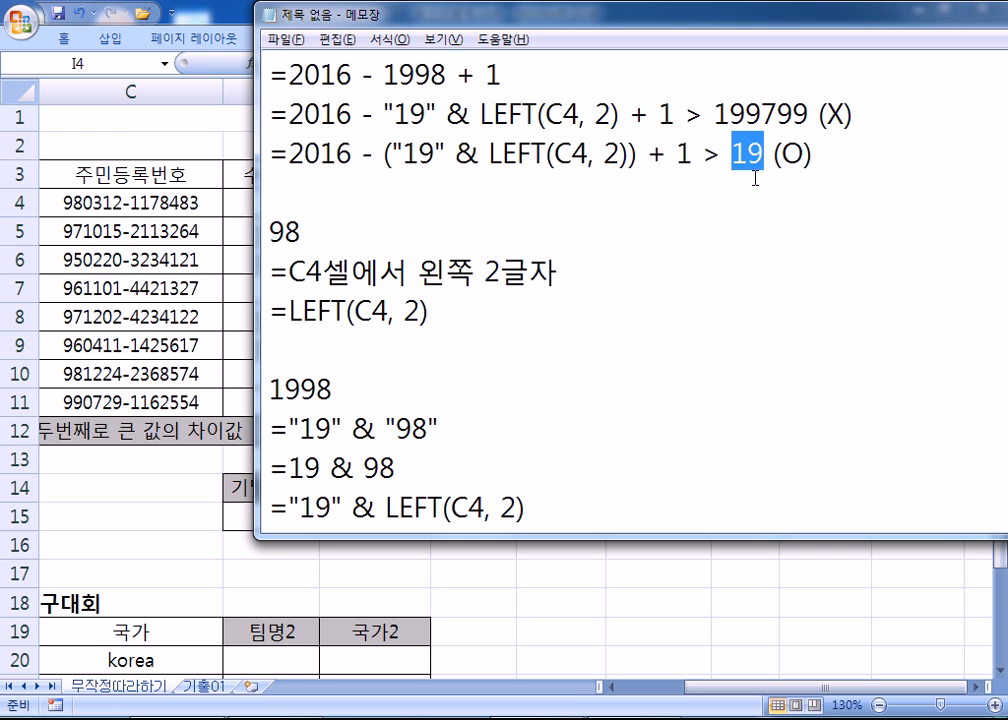
left_click(628, 155)
left_click(393, 152)
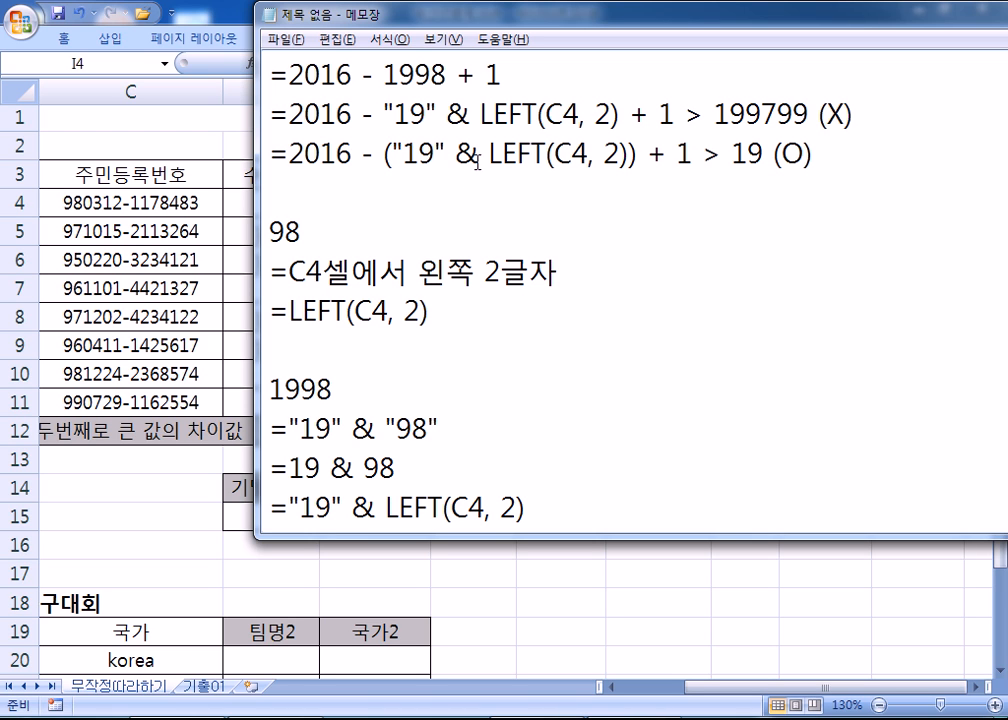
left_click_drag(455, 158, 480, 156)
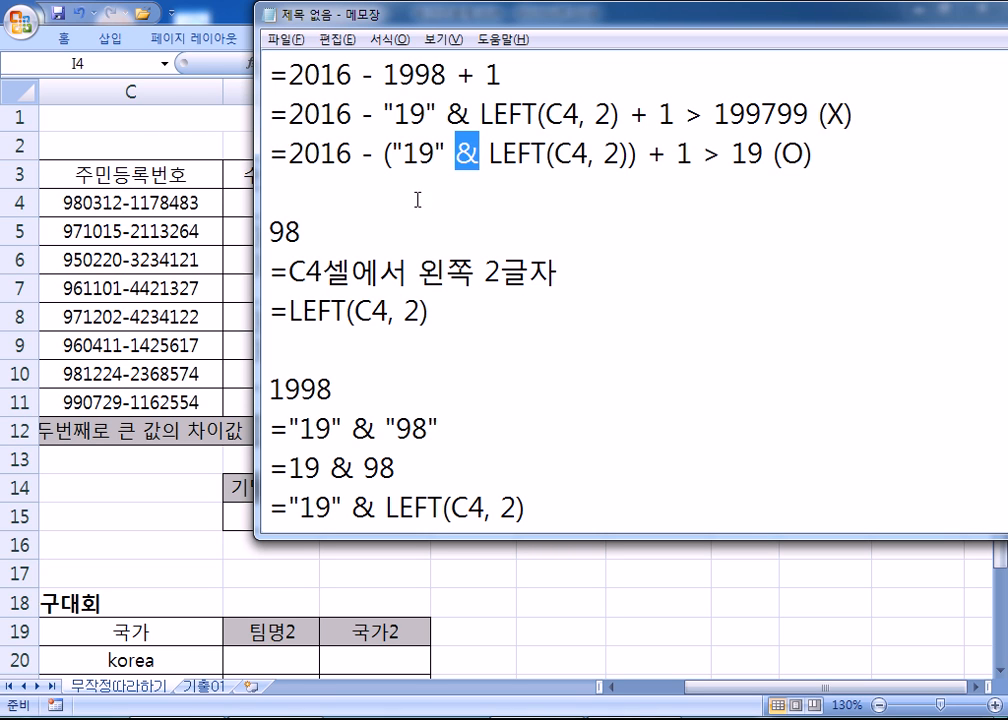
left_click(317, 181)
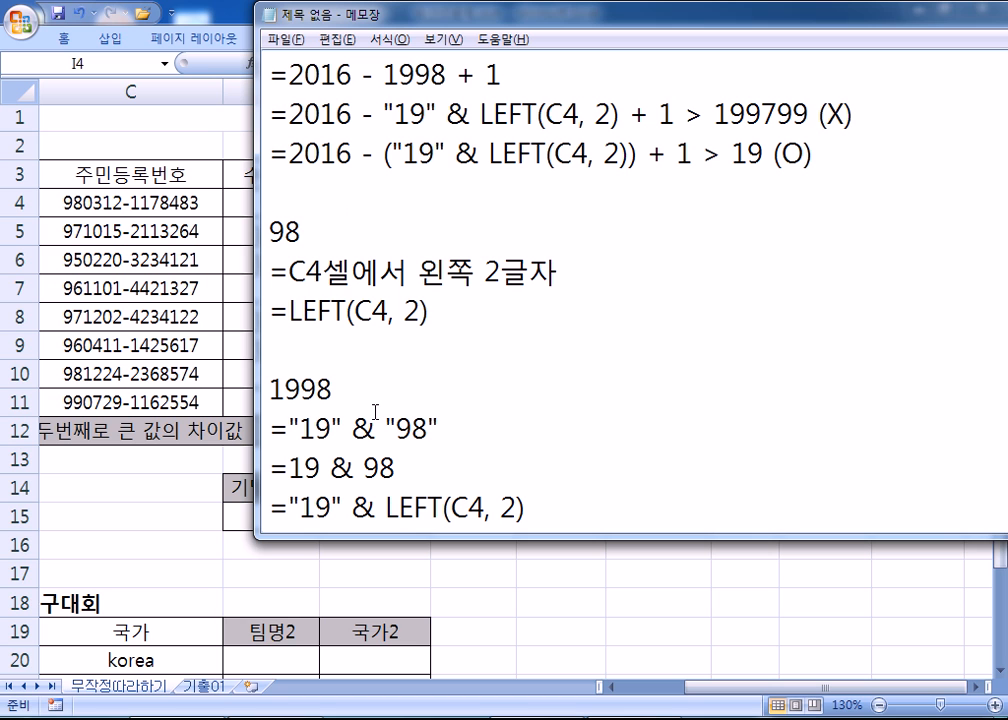
- Insert the heading 68P) on its own line above the first formula in the notes, leaving a blank line beneath it
left_click(535, 470)
scroll(553, 472, "down", 2)
left_click(403, 335)
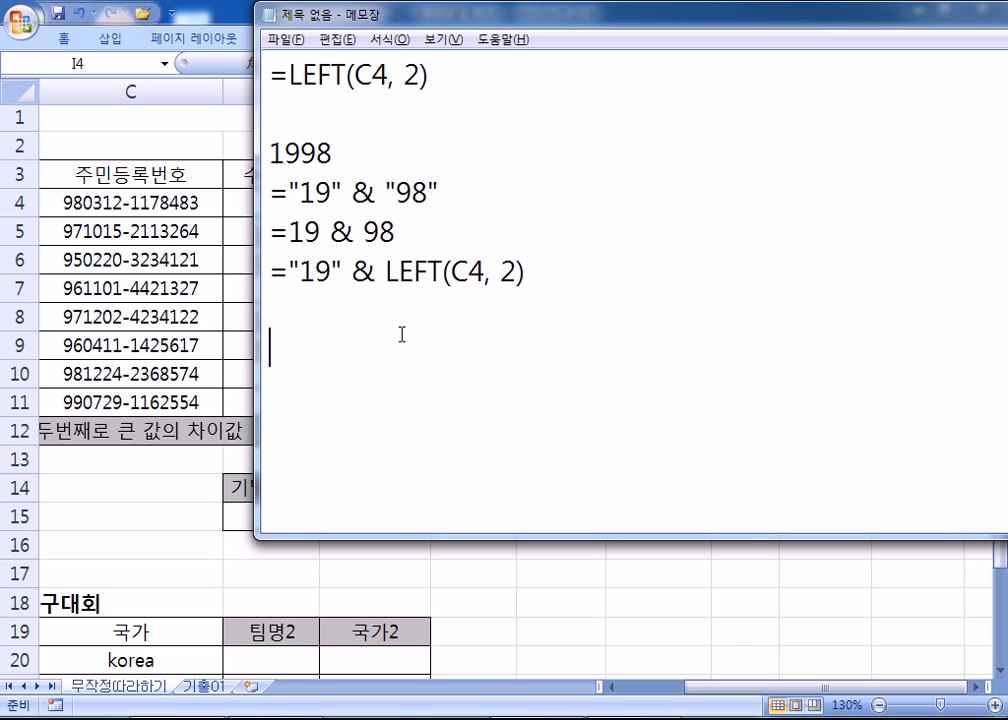
scroll(400, 333, "up", 2)
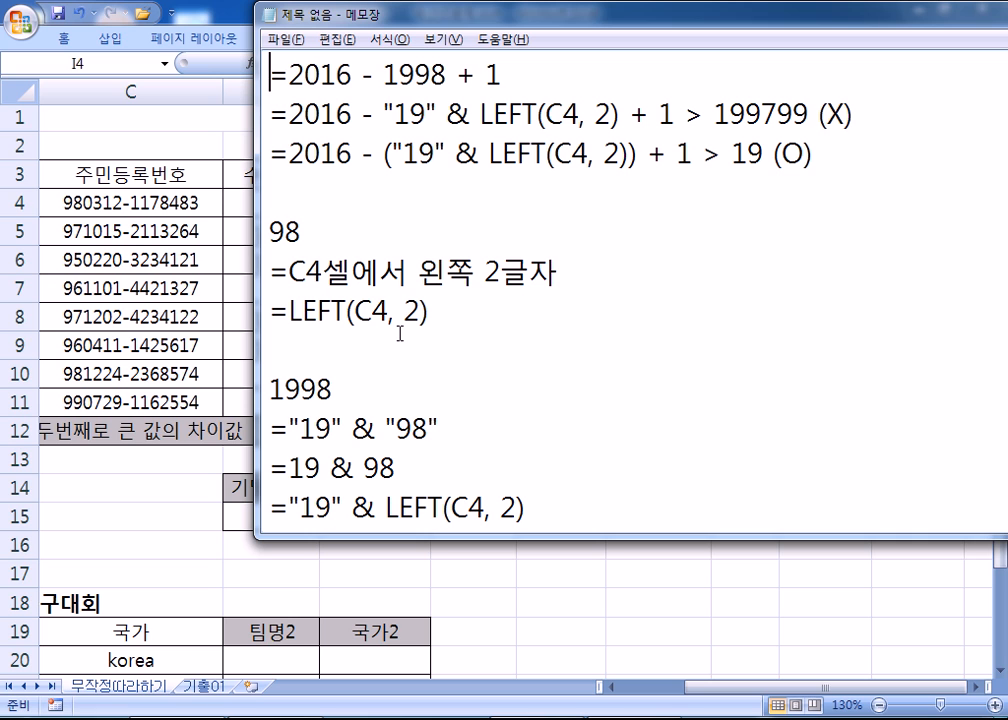
type("68p)")
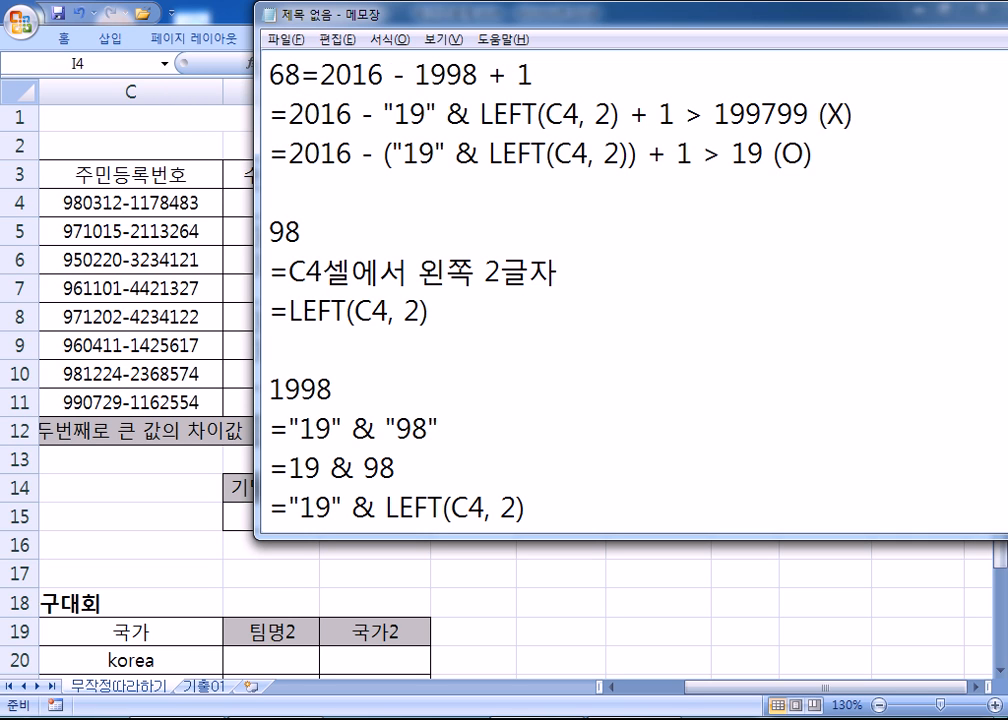
key("BackSpace")
key("BackSpace")
key("BackSpace")
type("P)")
key("Return")
key("Return")
- Label the age formulas 3번 문제 on the line beneath 68P)
key("Up")
type("3번 무ㅠㄴ")
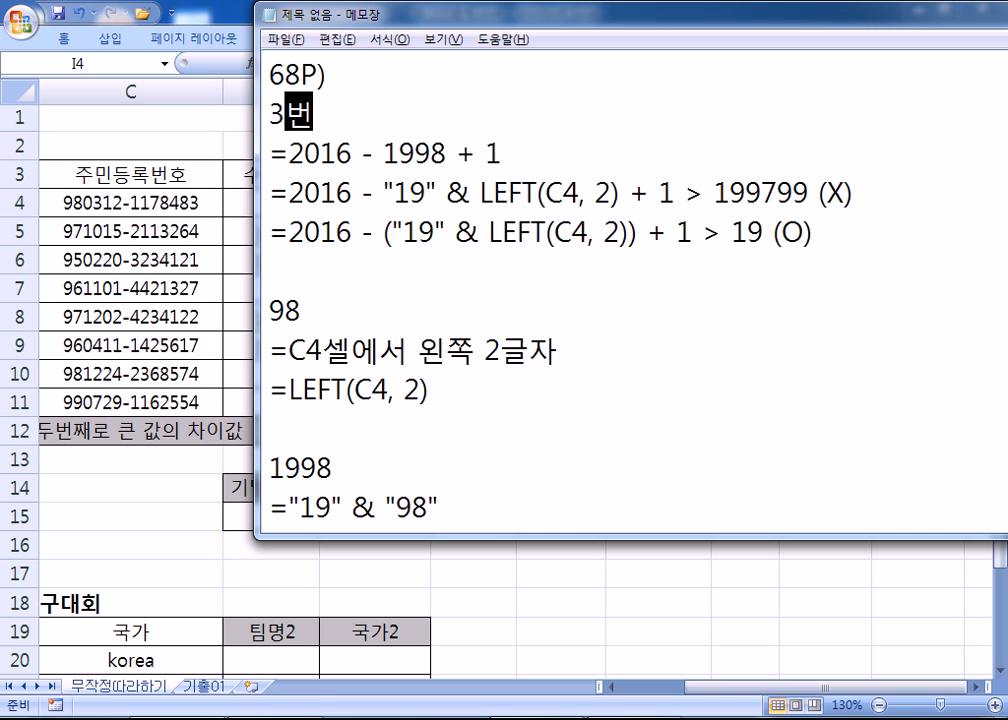
key("BackSpace")
key("BackSpace")
key("BackSpace")
type("무ㅠㄴ")
key("BackSpace")
key("BackSpace")
key("BackSpace")
type("ㅁㅜㄴ제")
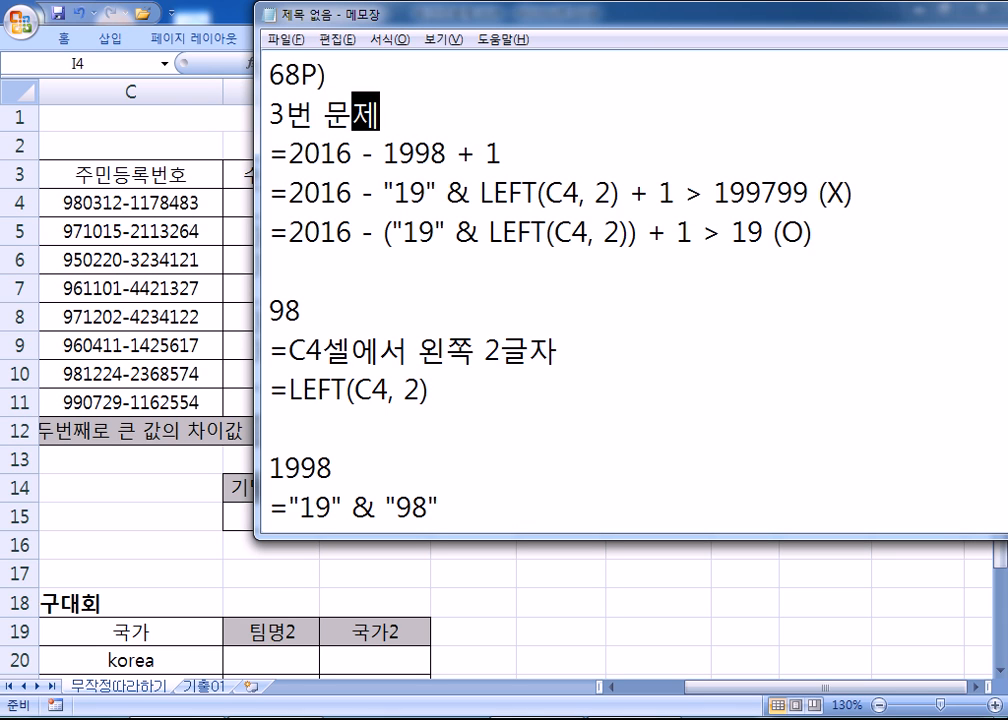
- Add the heading 4번 문제 at the end of the notes, below ="19" & LEFT(C4, 2)
key("ctrl+End")
key("Up")
key("Up")
key("Up")
key("Up")
key("Up")
key("Up")
key("Up")
key("Down")
key("Down")
key("Down")
type("4번")
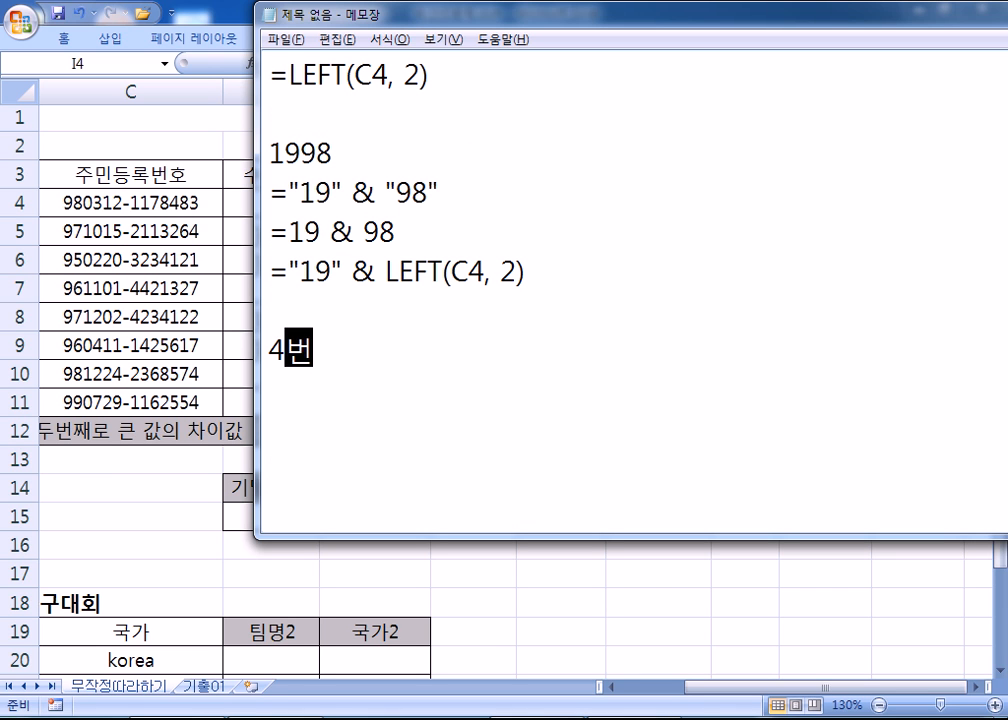
type(" 문제")
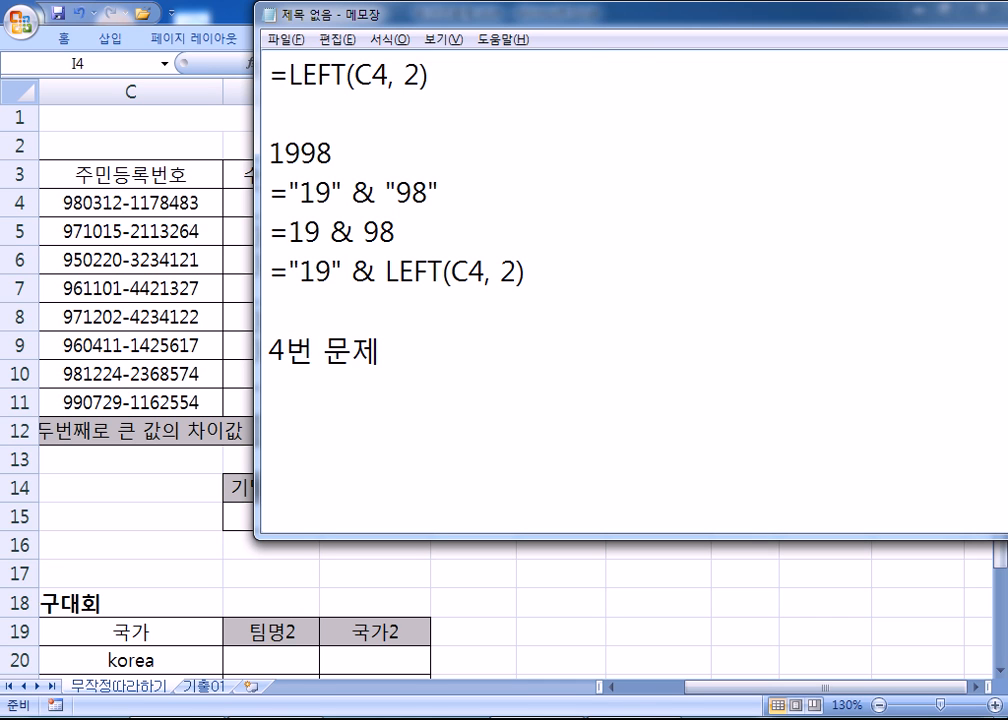
- Add several blank lines after 4번 문제 and place the text cursor on the first line below that heading
key("ctrl+Home")
key("ctrl+End")
key("Return")
key("Return")
key("Return")
key("Return")
key("Return")
key("Return")
key("Return")
left_click(318, 122)
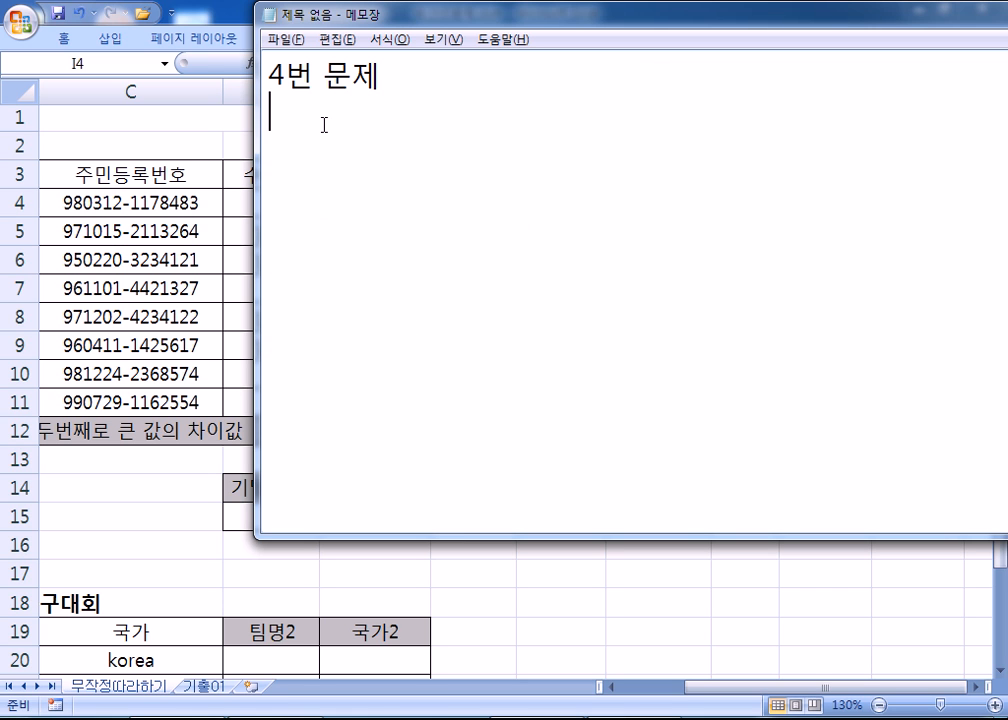
- Switch to Excel and locate the 수업료 column and the result cell A15 under 수업료 미납자수
key("alt+Tab")
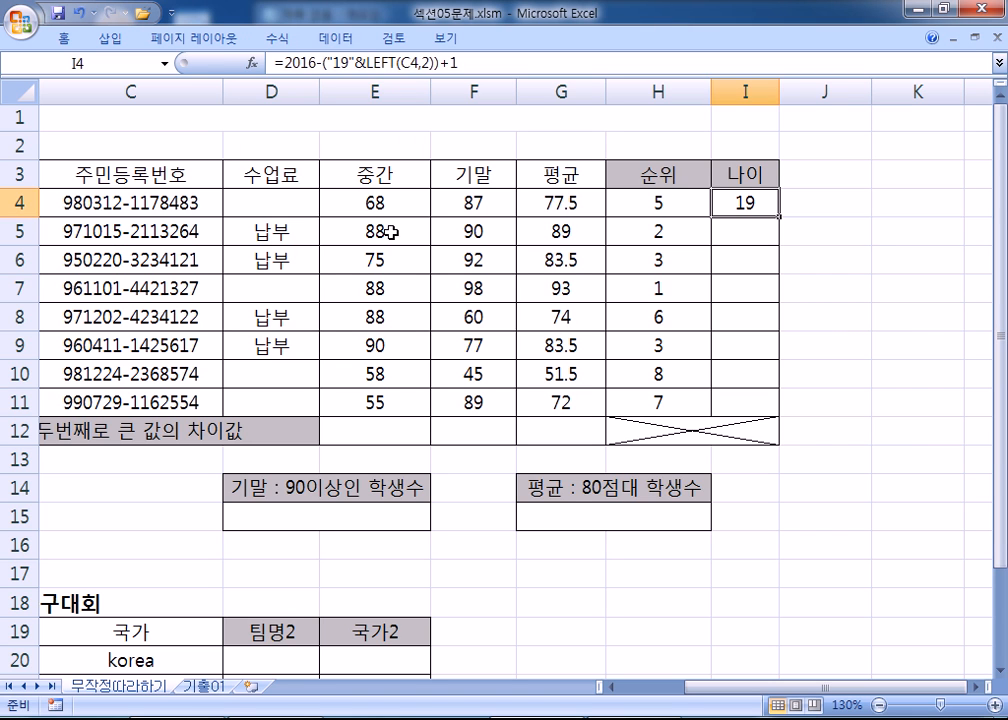
left_click(270, 198)
key("Home")
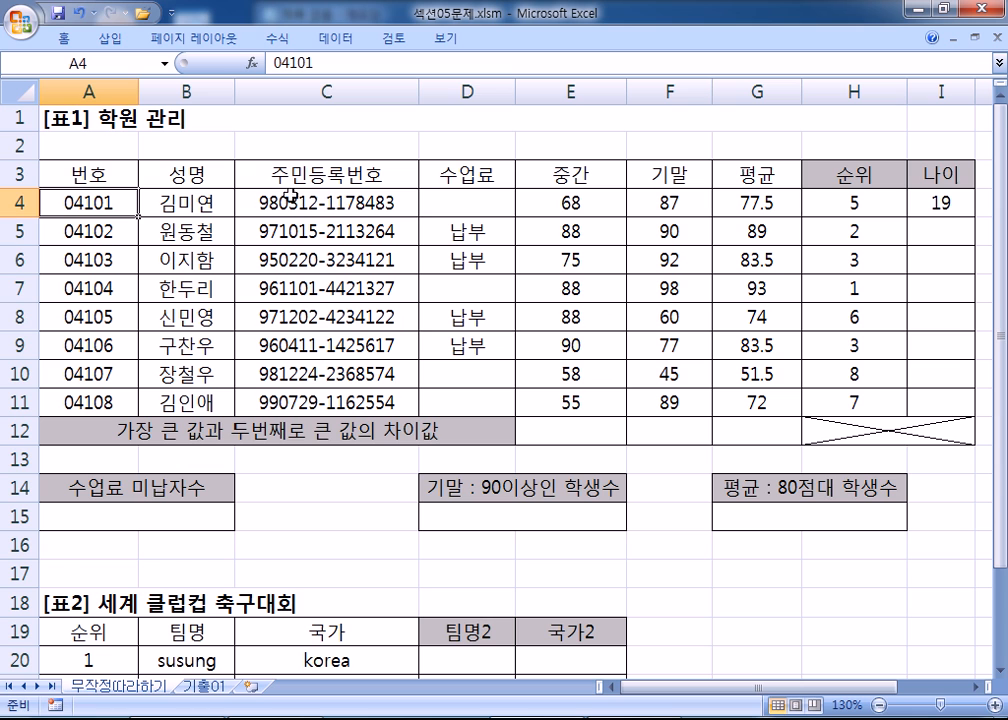
left_click(464, 205)
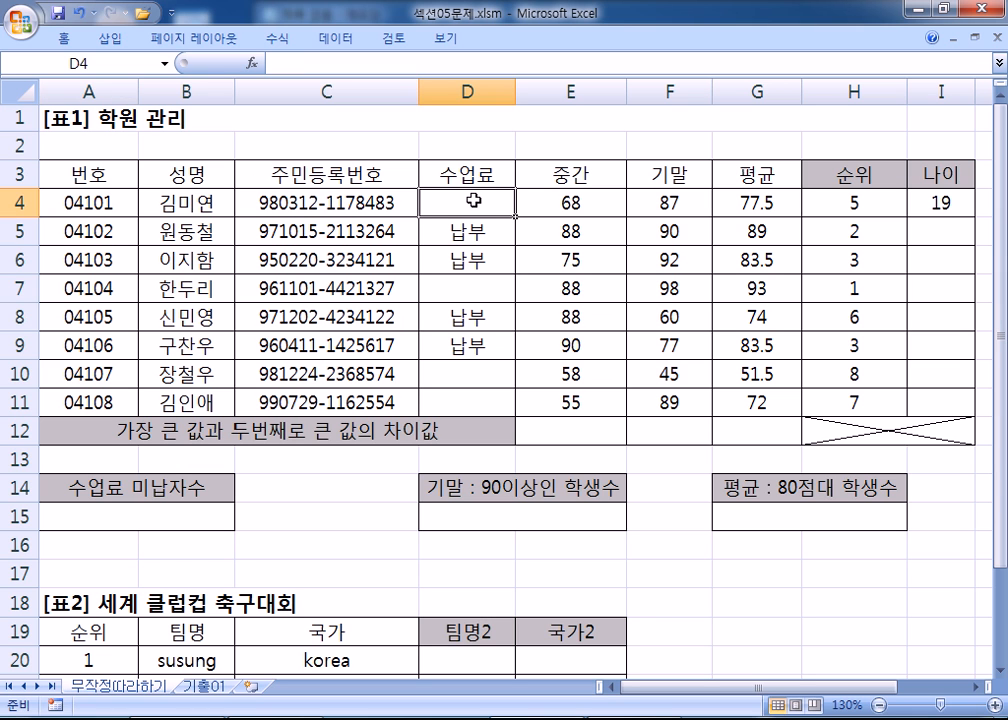
key("alt+Tab")
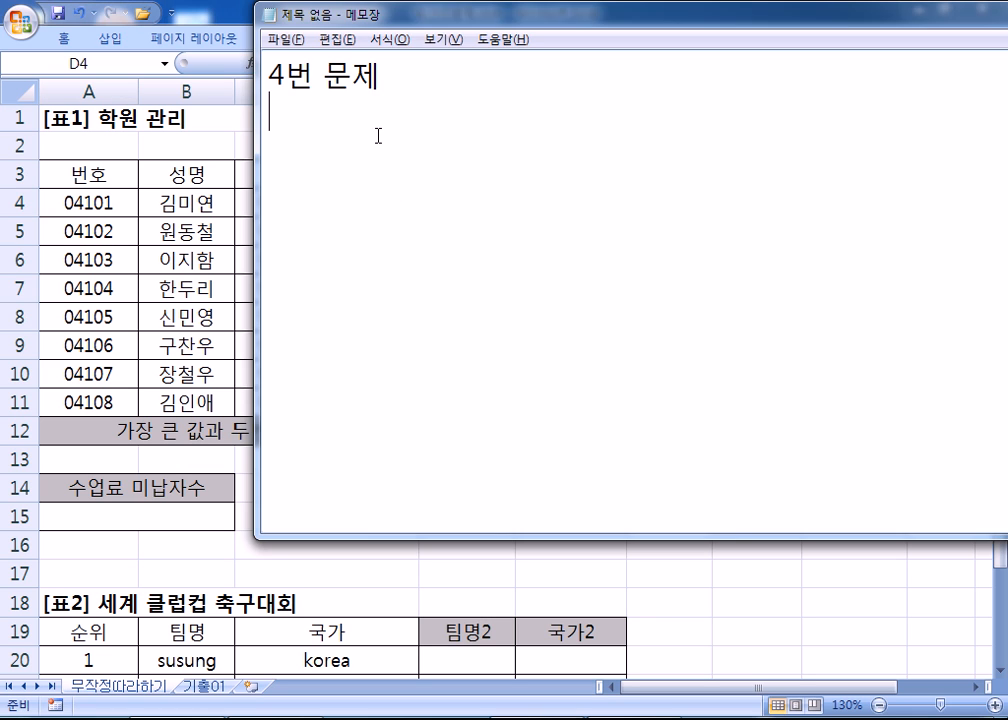
key("alt+Tab")
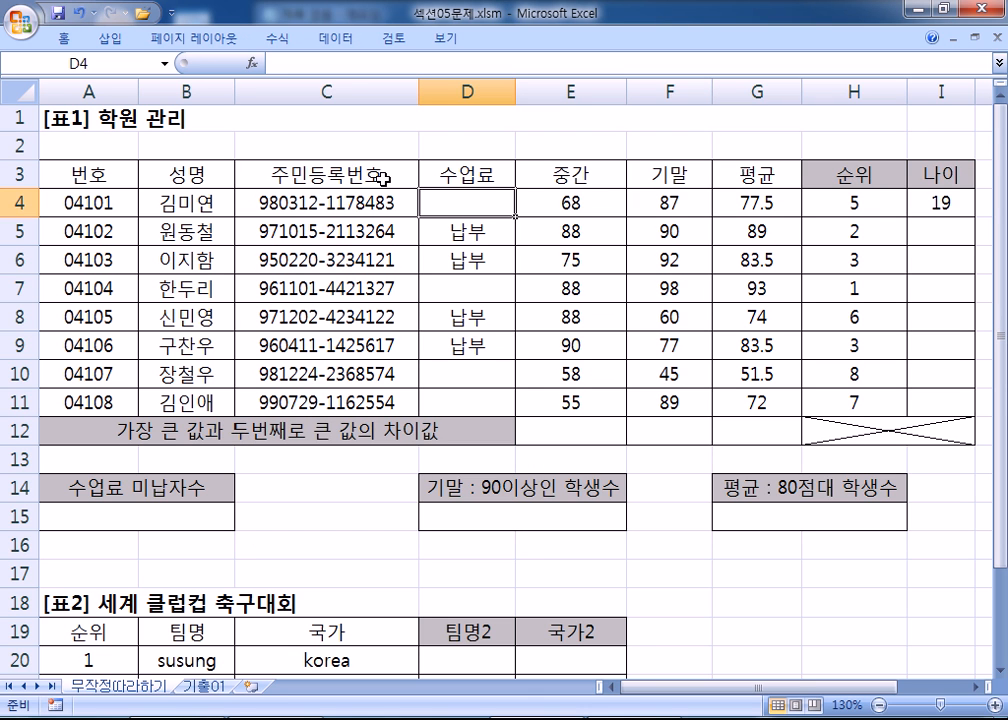
left_click(170, 516)
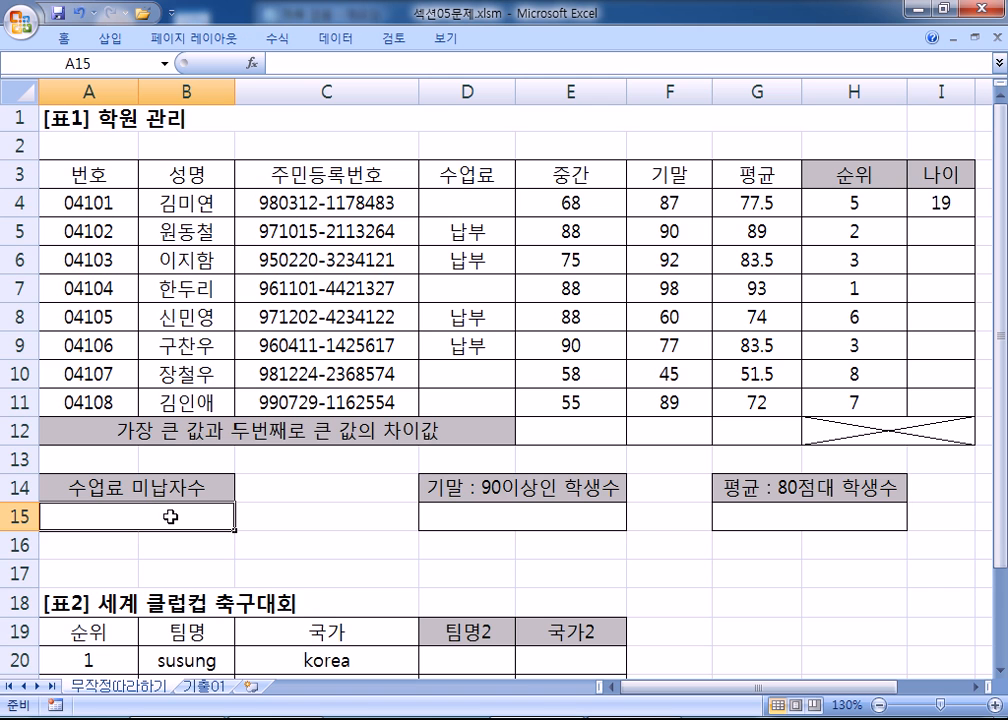
scroll(81, 533, "down", 3)
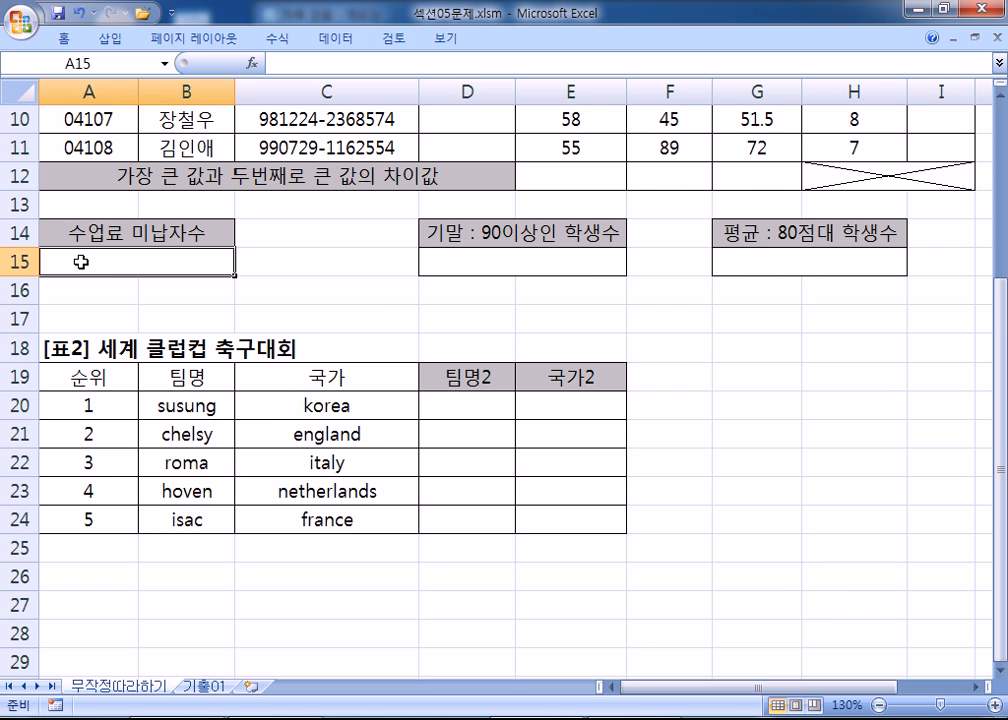
scroll(373, 228, "up", 2)
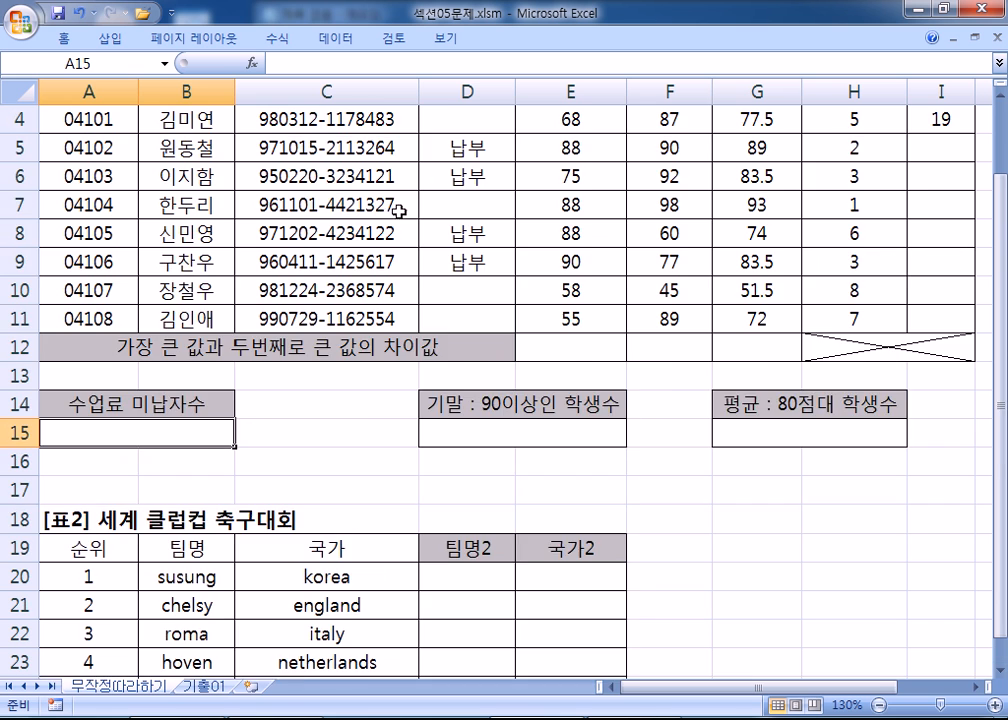
scroll(373, 228, "up", 1)
- Examine the 수업료 range D4:D11, pointing out its blank cells D4, D7, D10 and D11
left_click_drag(461, 198, 456, 395)
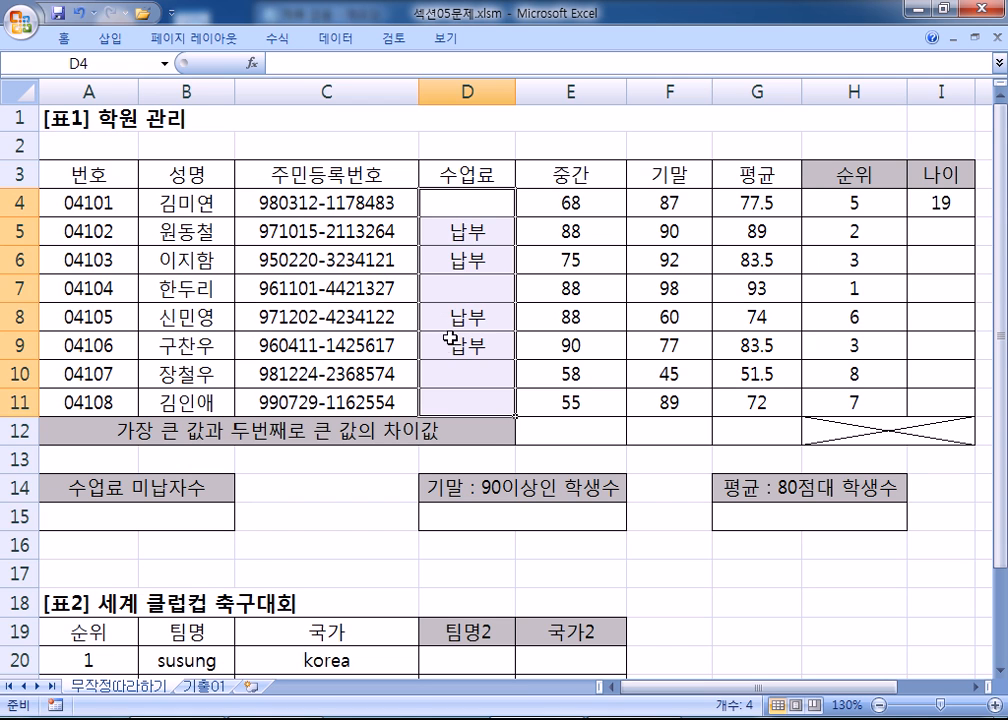
left_click(461, 205)
left_click(460, 290)
left_click(450, 372)
left_click(446, 405)
left_click(466, 200)
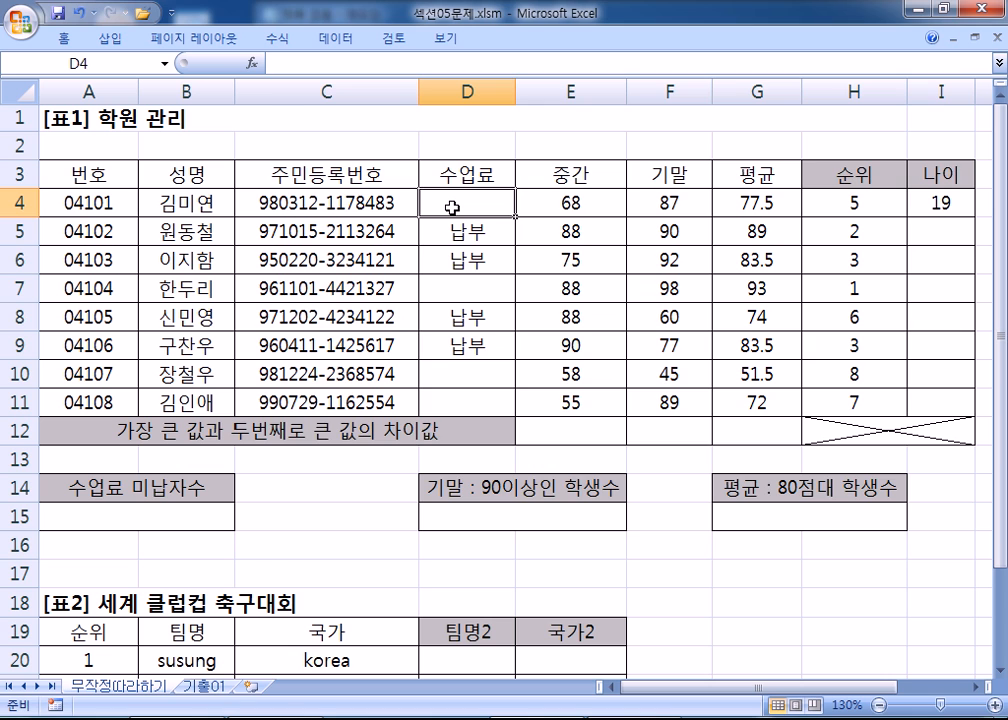
- Switch to Notepad and note 빈칸의 개수를 계산 under 4번 문제
key("alt+Tab")
key("Return")
type("빈칸ㅇ")
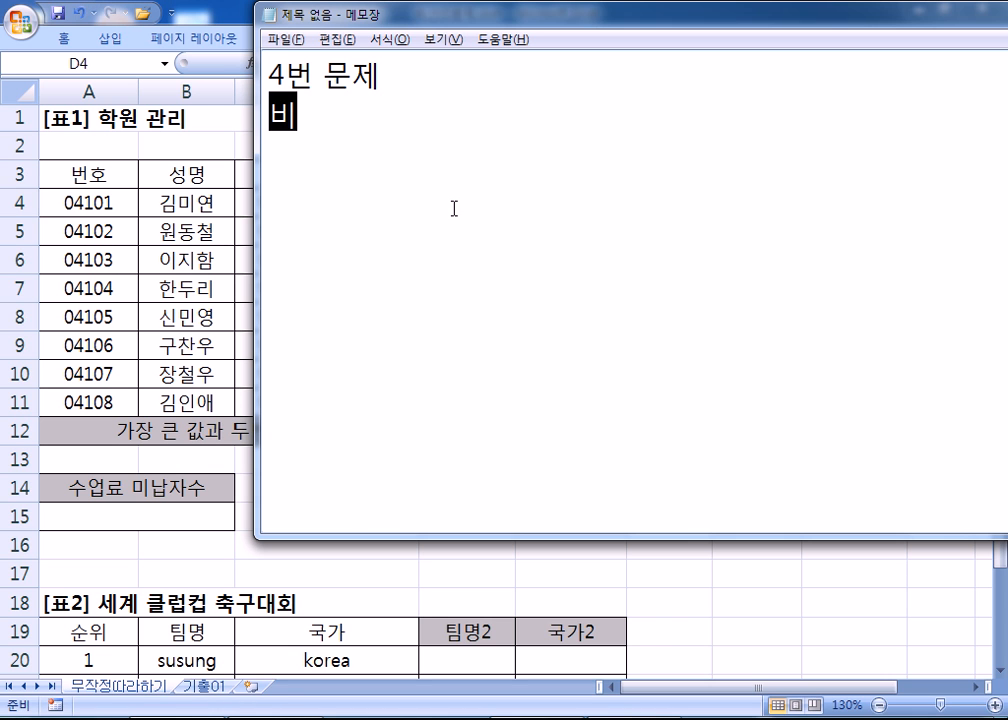
type("의 개수를 계산")
key("Return")
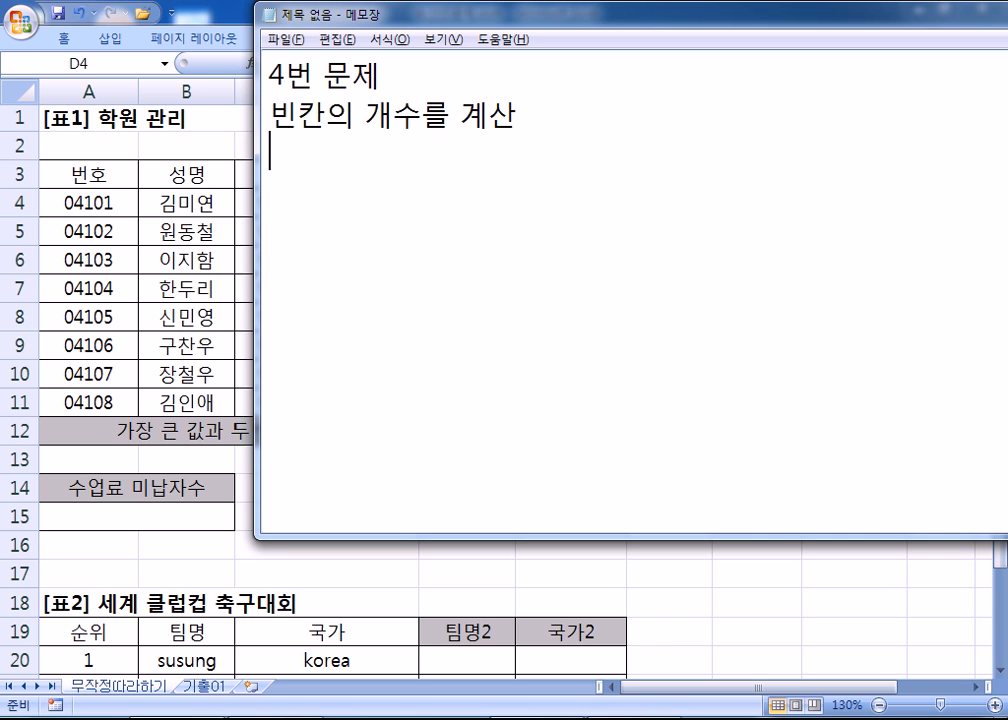
- List the functions COUNT, COUNTA, COUNTBLANK on the line below 빈칸의 개수를 계산
type("COUNT, COUNTA, COUN")
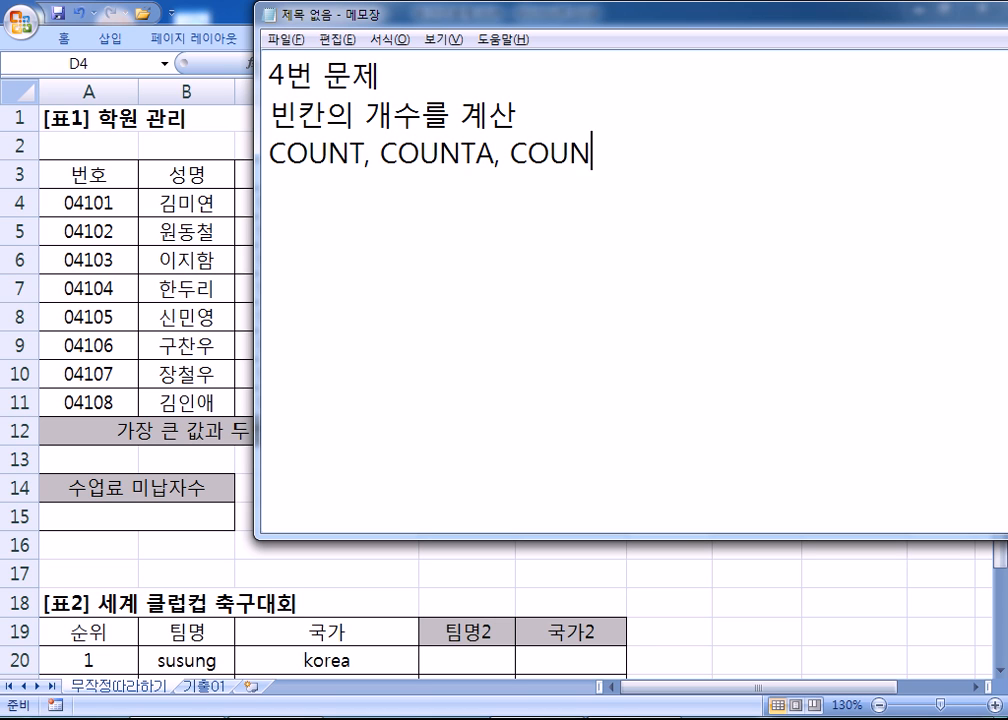
type("TBLANK")
key("Return")
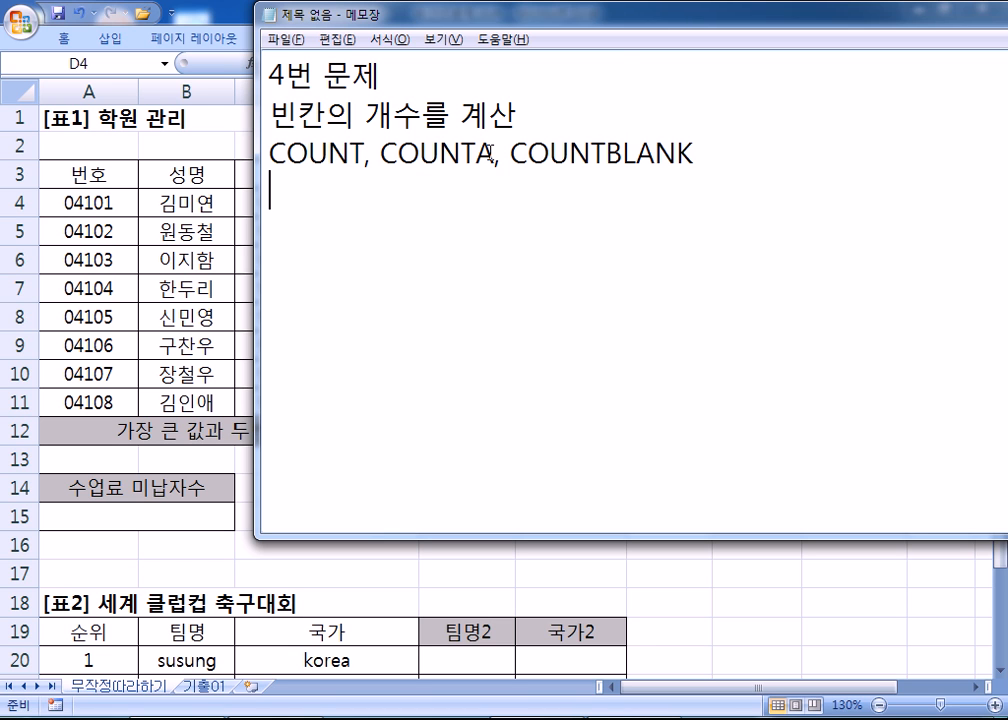
- Annotate COUNT with (숫자만) and COUNTBLANK with (빈칸), and shift the Notepad window left so its full width shows
left_click(365, 155)
type("(T")
key("BackSpace")
type("숫자만)")
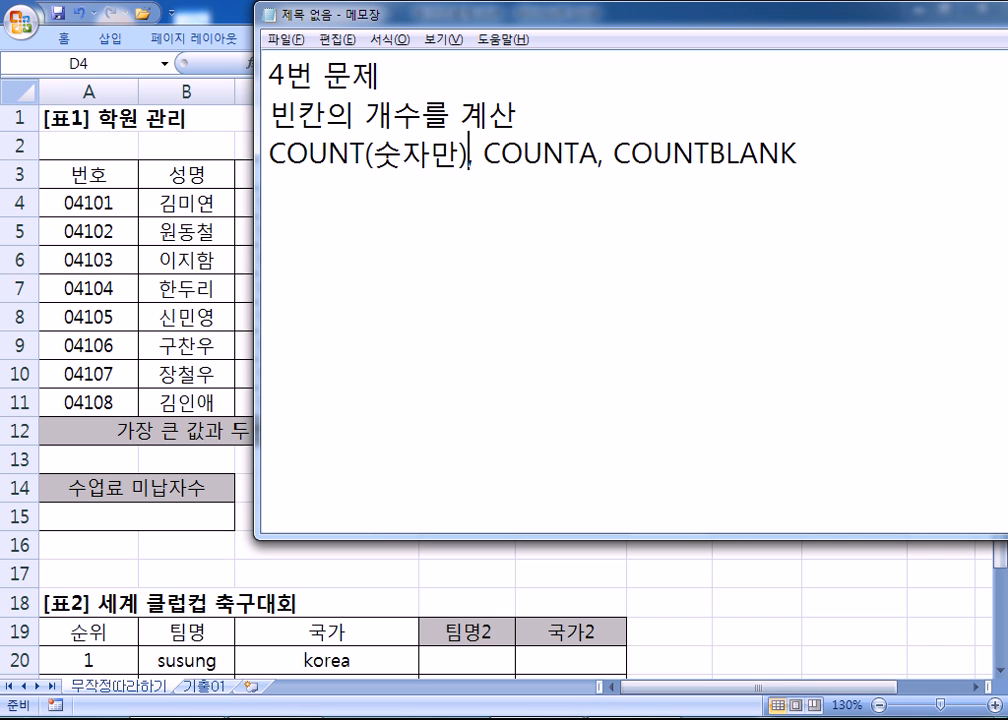
key("End")
type("(빈칸)")
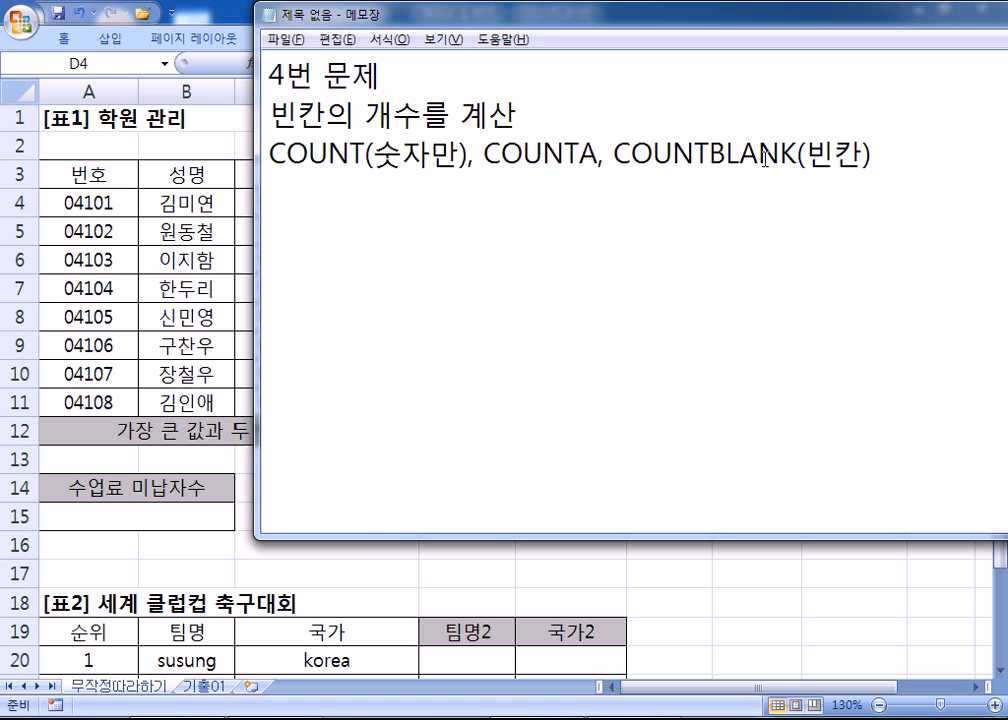
left_click_drag(523, 24, 299, 18)
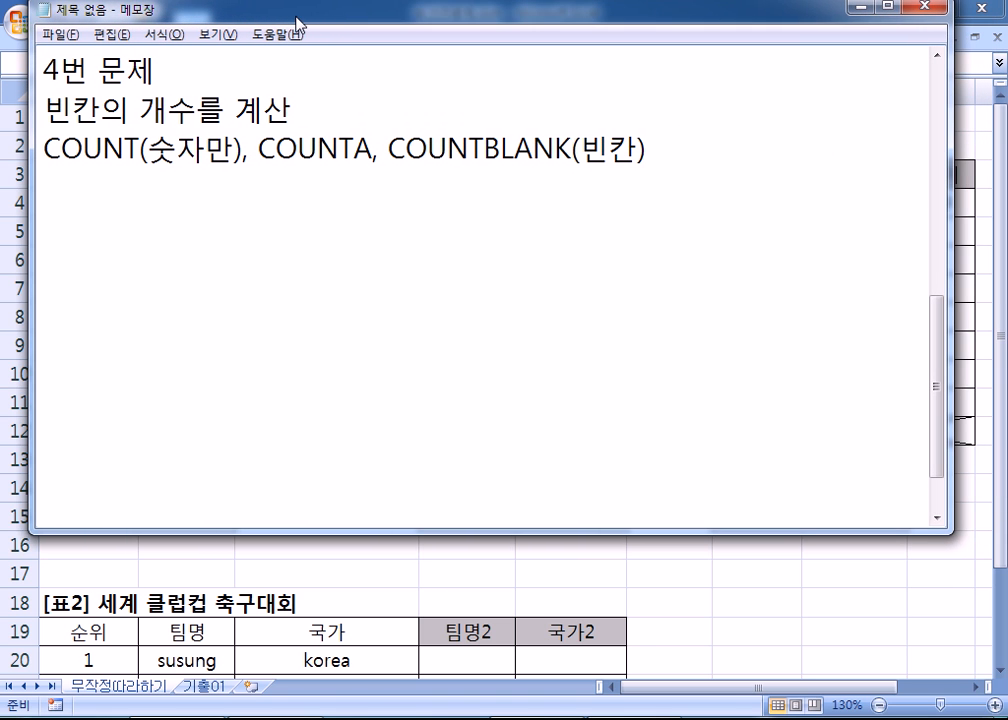